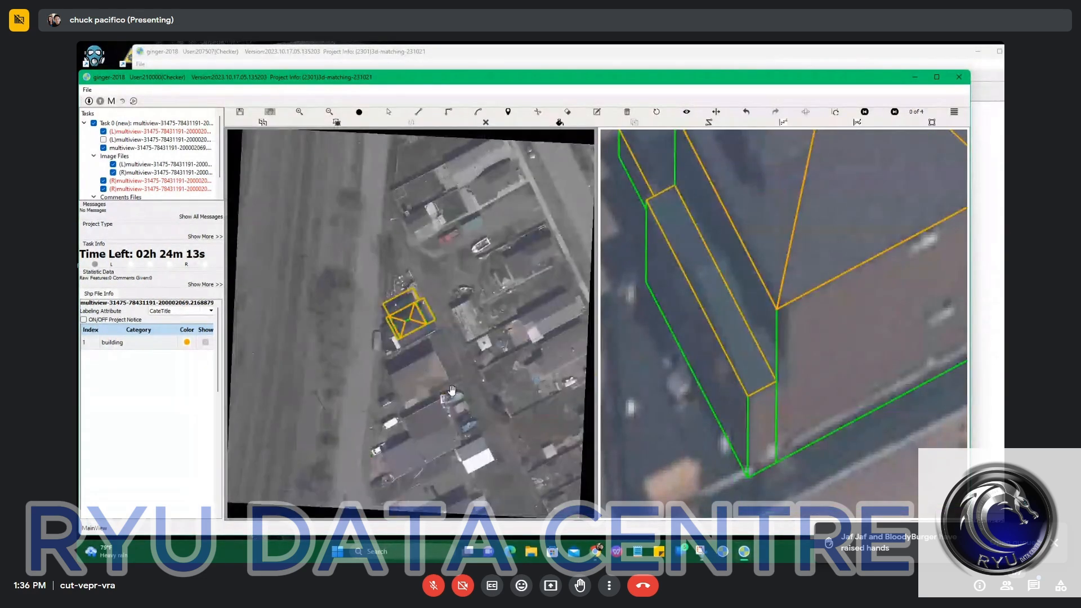
Draw a segment for the dormer's inner edge on the left hip face in the left image, parallel to the roof's left eave
scroll(439, 338, down, 3)
scroll(395, 281, up, 8)
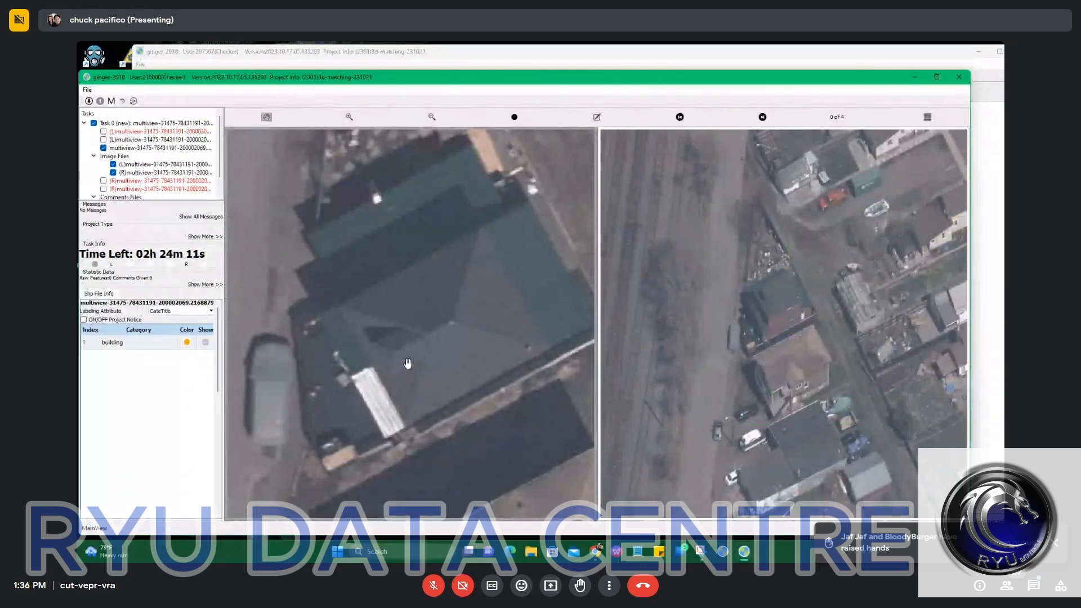
scroll(408, 364, up, 2)
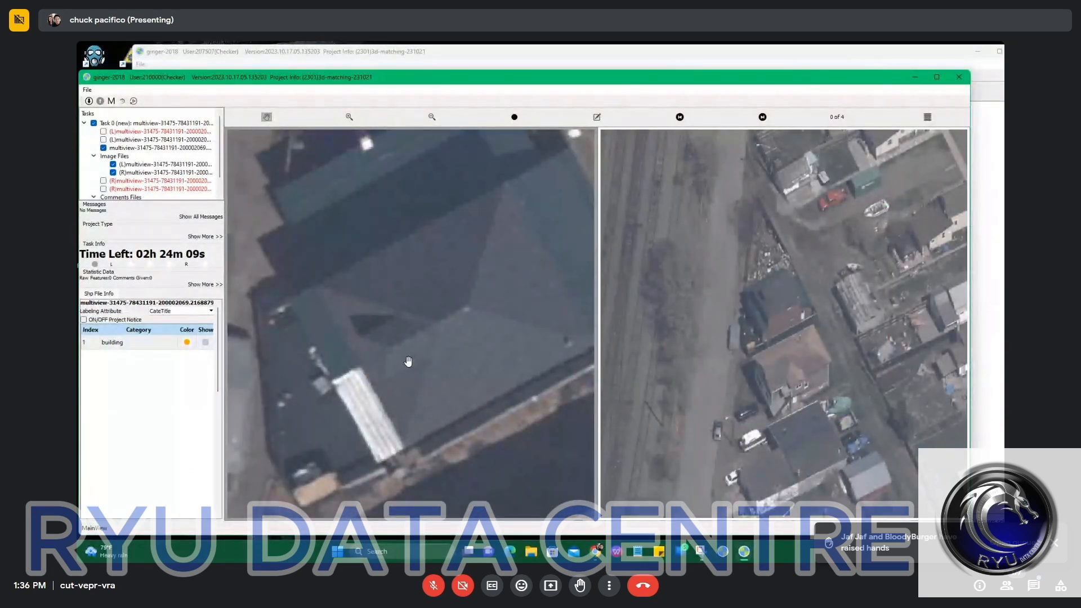
scroll(410, 361, up, 2)
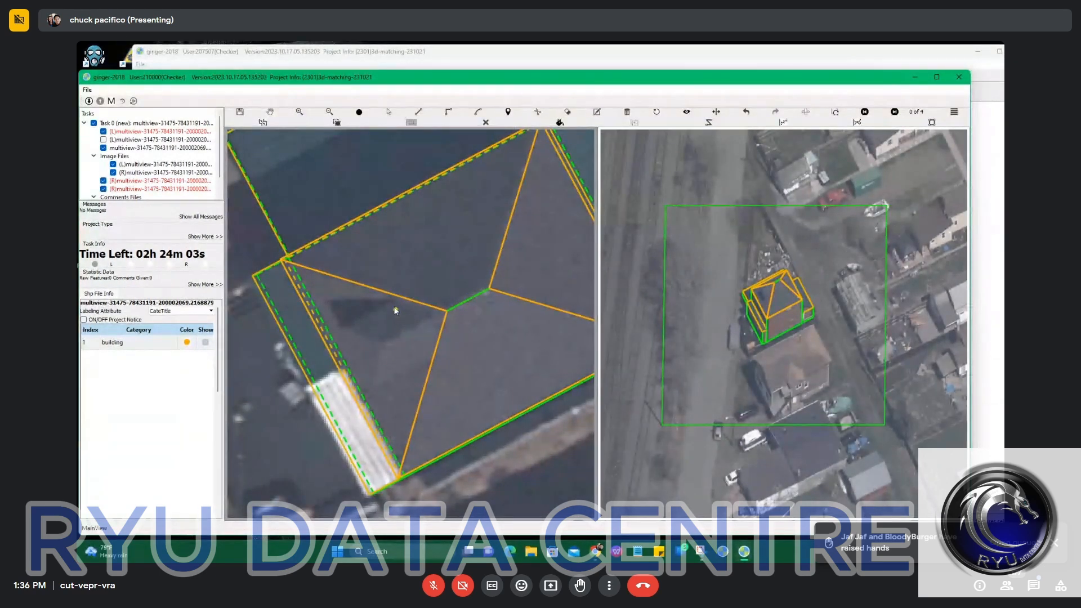
click(346, 332)
scroll(395, 304, up, 1)
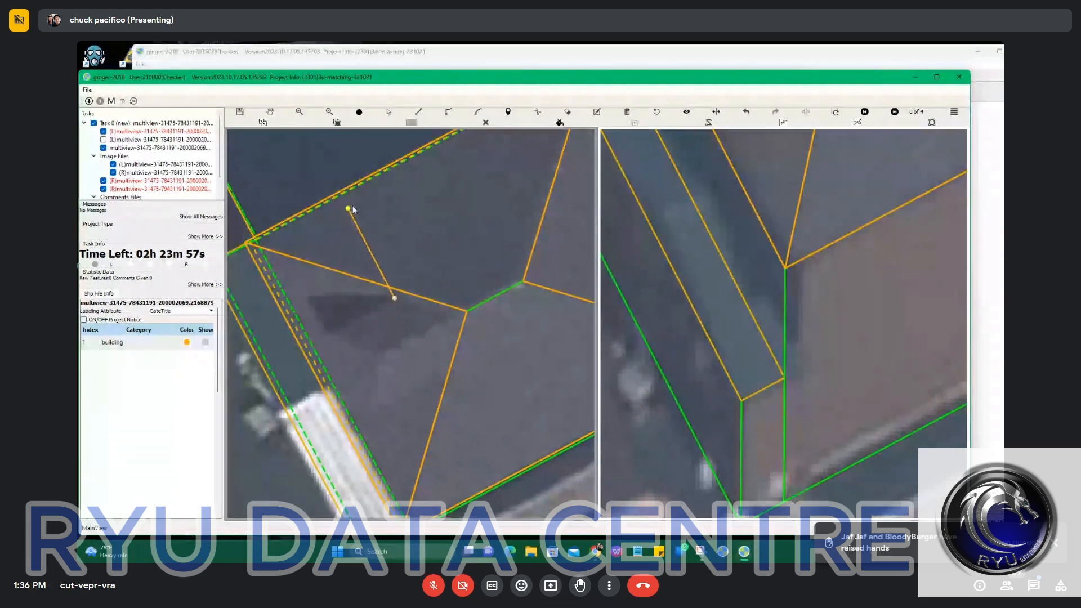
click(350, 189)
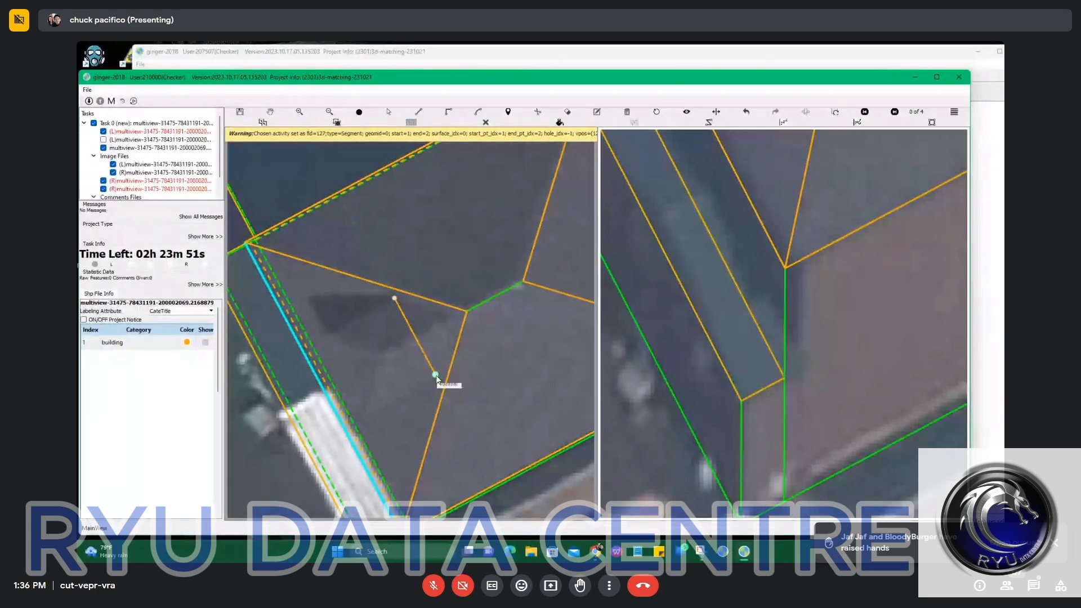
click(437, 378)
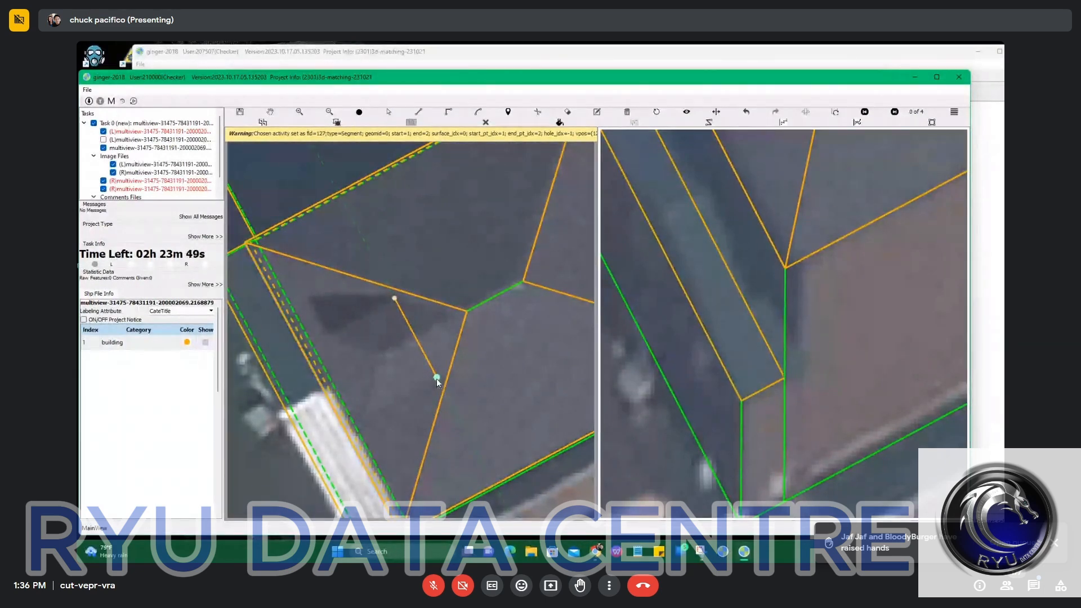
right_click(468, 350)
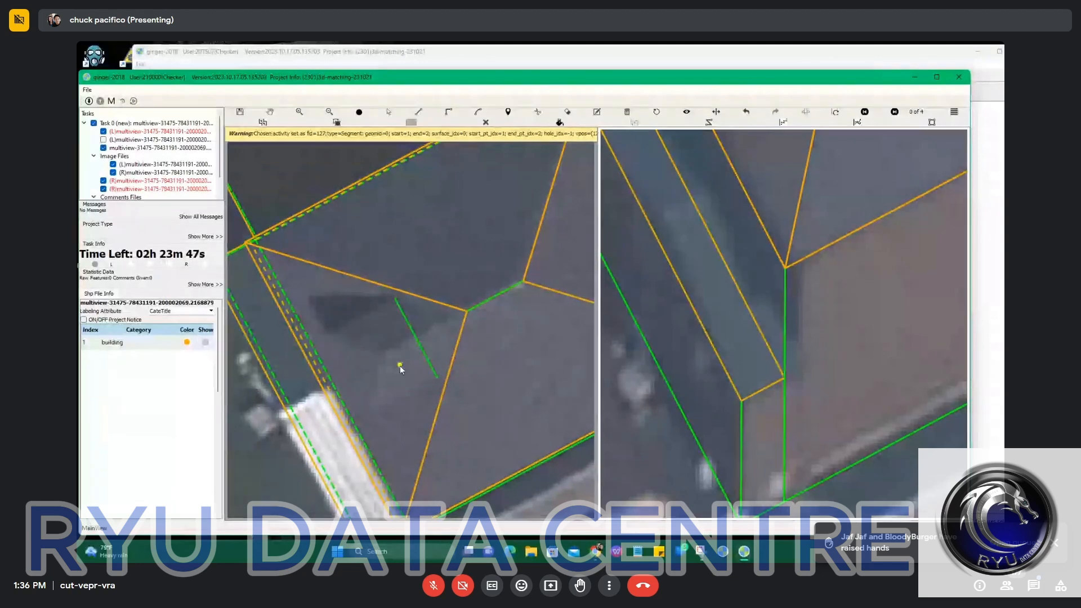
key(Escape)
Examine how the new dormer segment sits on the roof in the right image
scroll(774, 266, down, 2)
drag(793, 257, 773, 380)
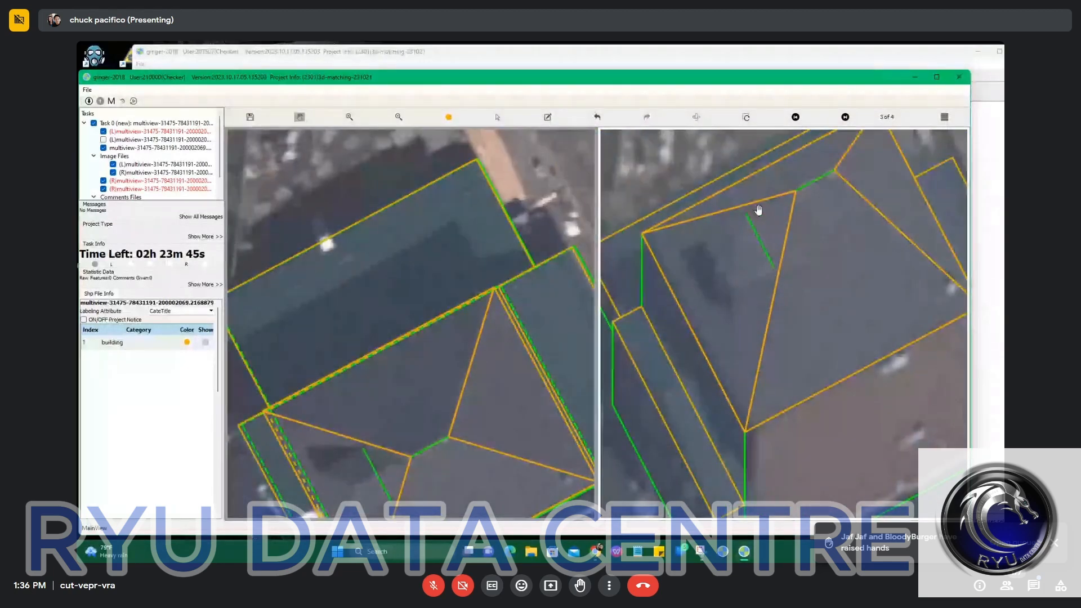
scroll(762, 262, down, 1)
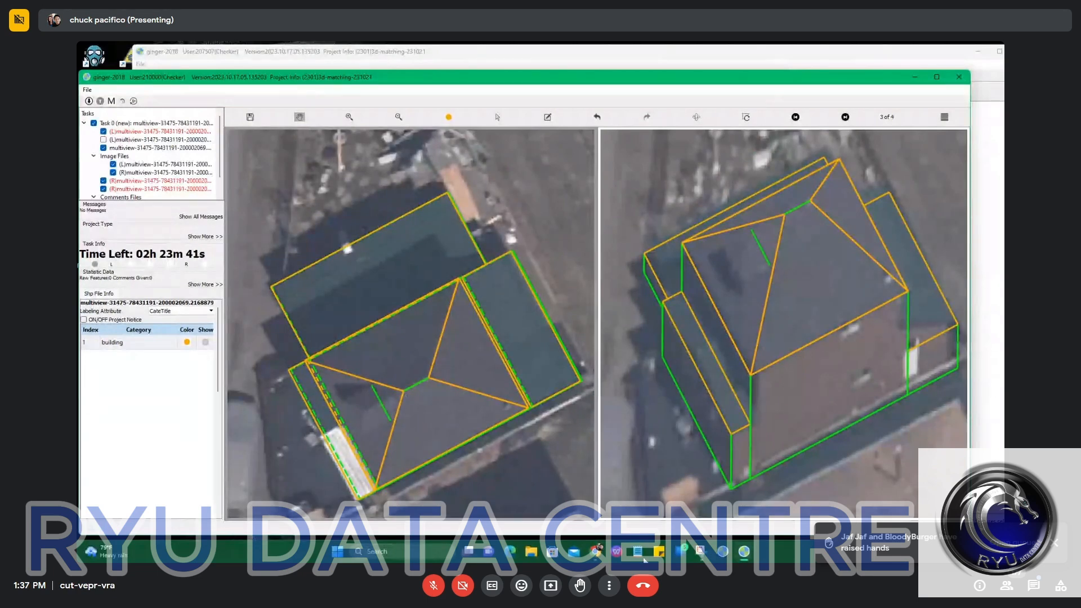
Switch to the Google Meet call to read the chat messages, return to the annotation window and re-examine the dormer segment
mouse_move(592, 549)
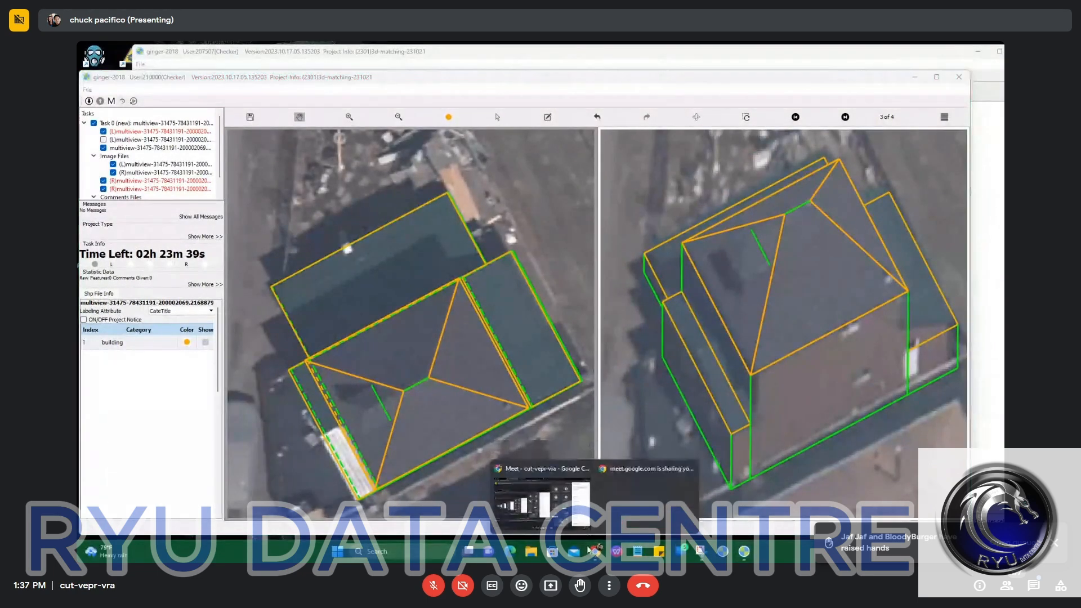
click(538, 493)
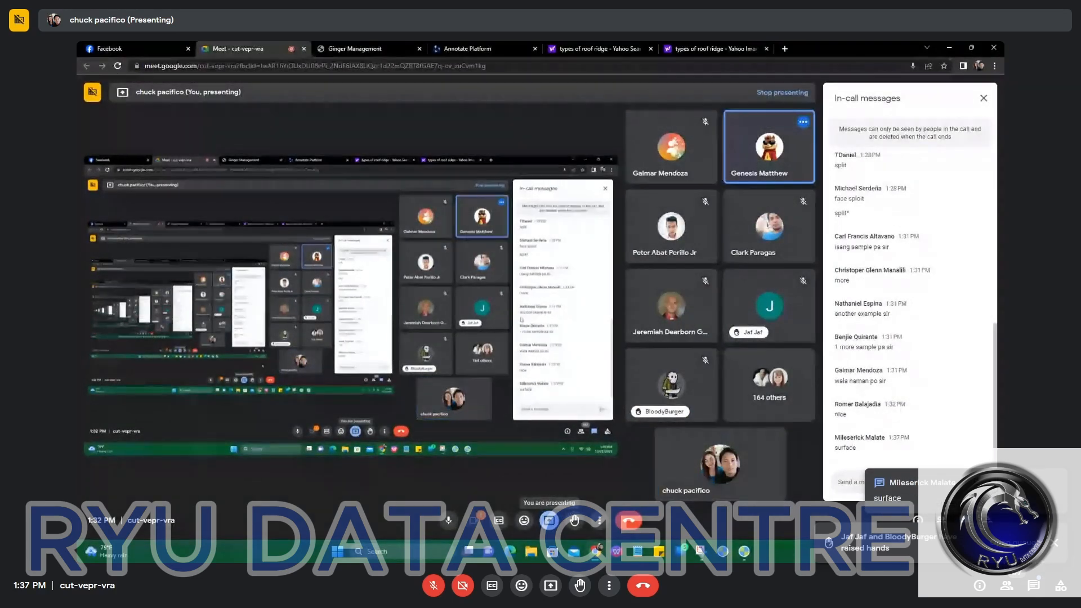
click(949, 49)
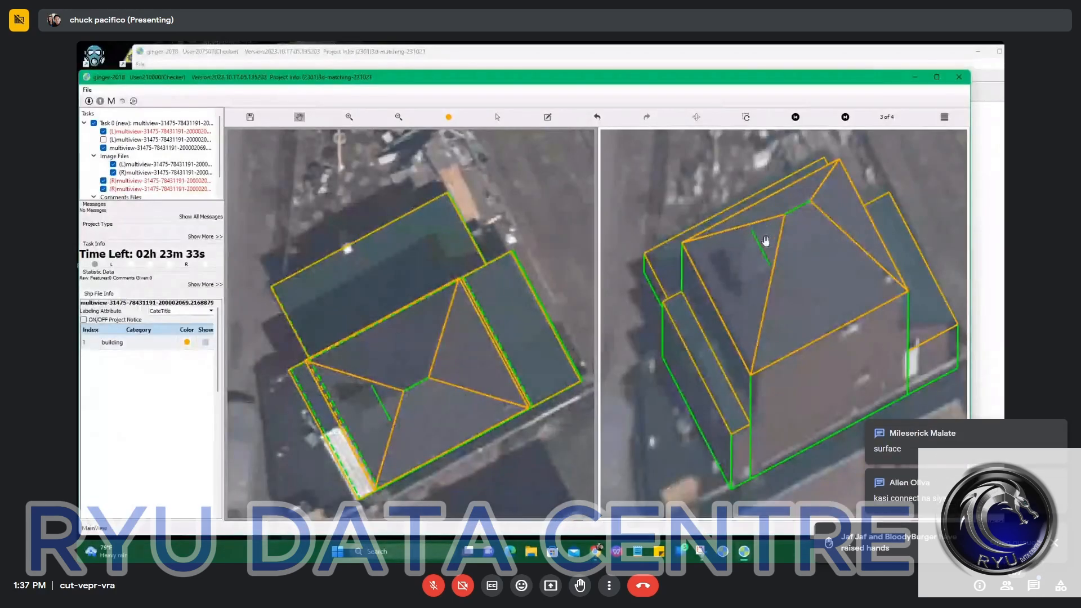
scroll(765, 239, up, 3)
scroll(760, 250, down, 2)
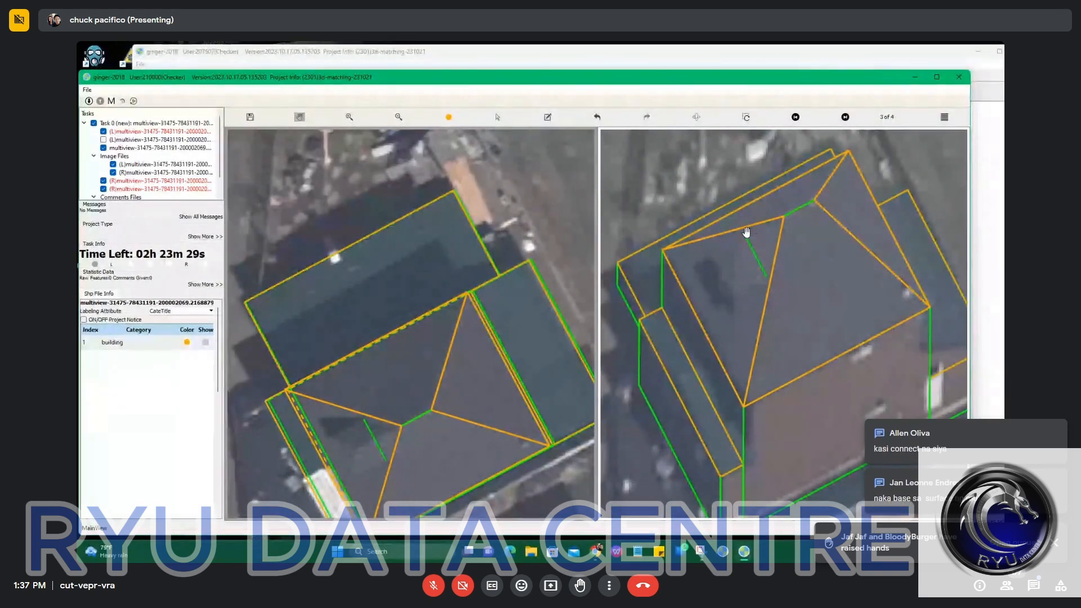
scroll(394, 336, down, 3)
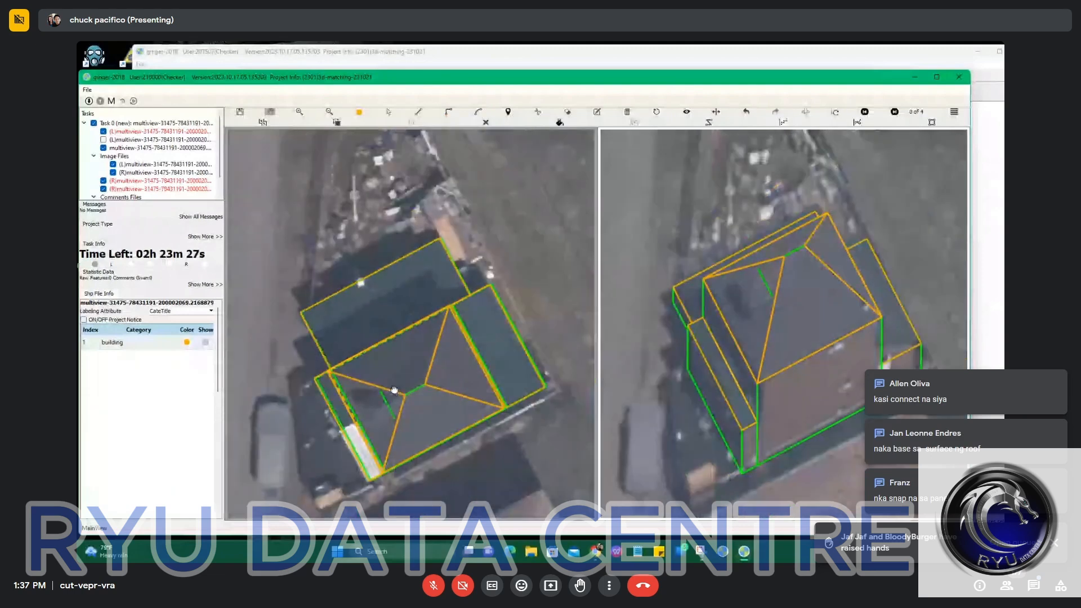
Try a dormer side segment from near the inner edge's upper end past the left eave, parallel to the upper eave, and delete it
scroll(384, 334, up, 4)
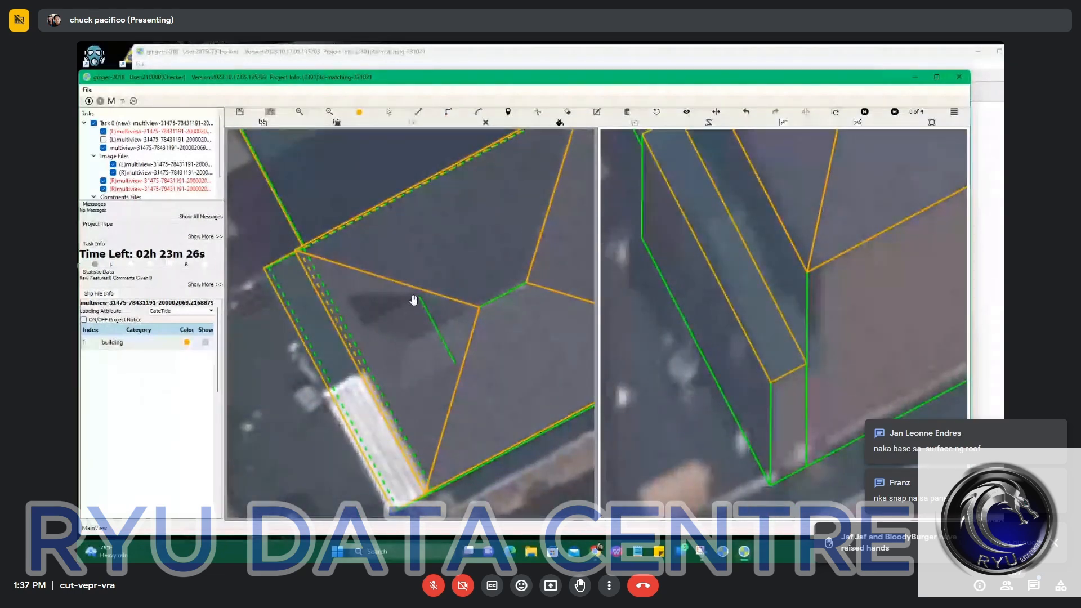
click(422, 302)
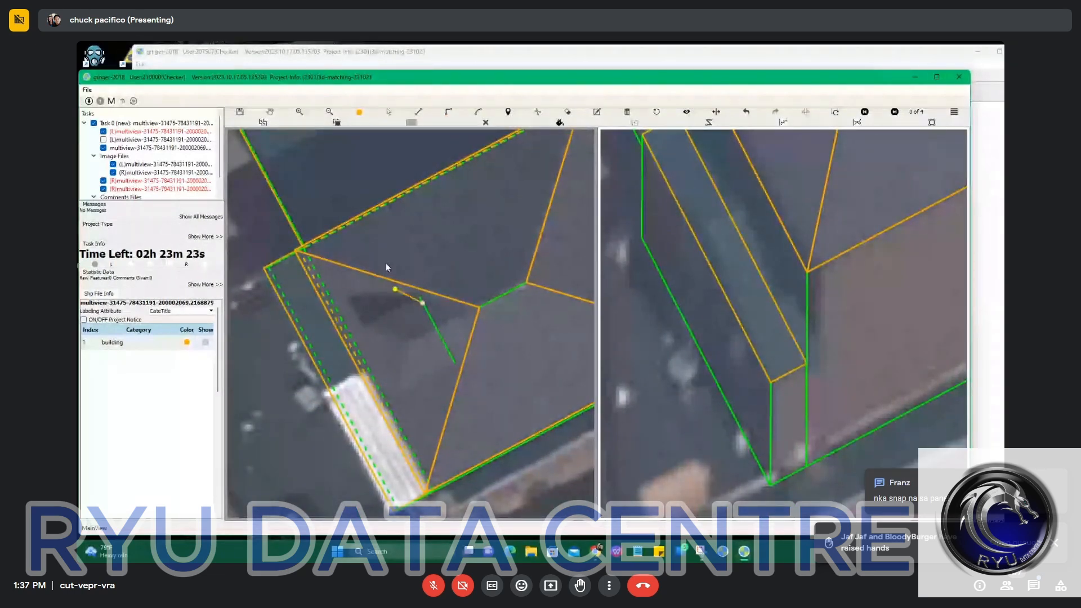
click(398, 200)
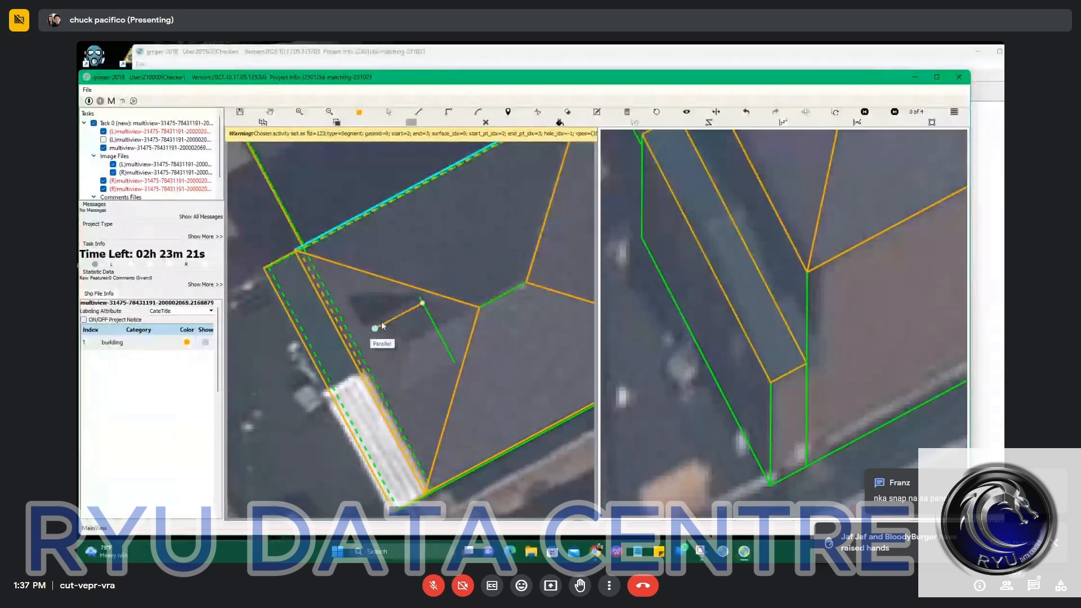
click(331, 353)
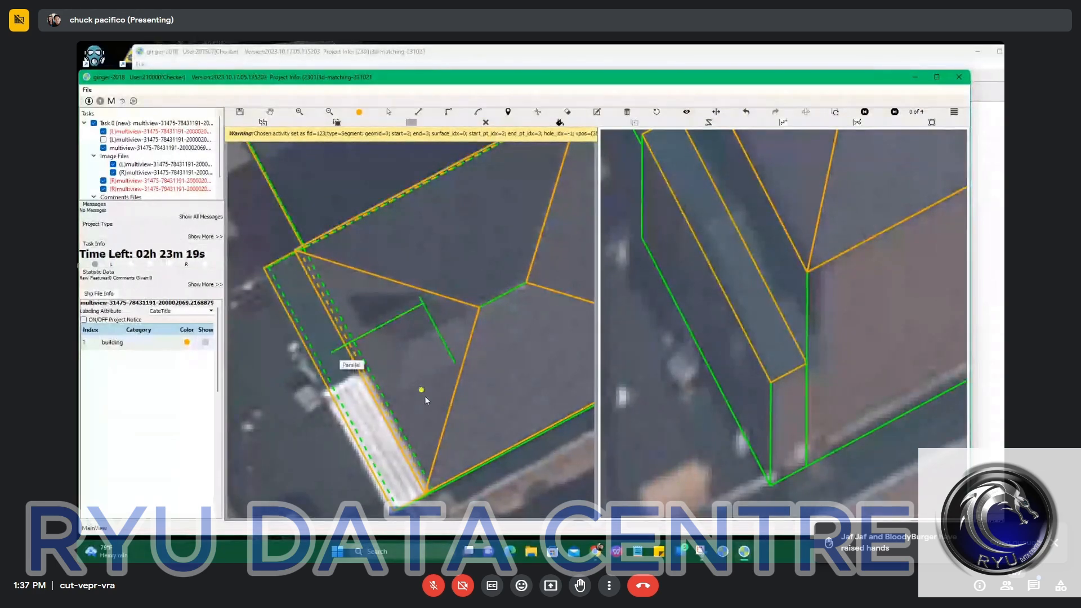
scroll(395, 321, up, 2)
click(395, 319)
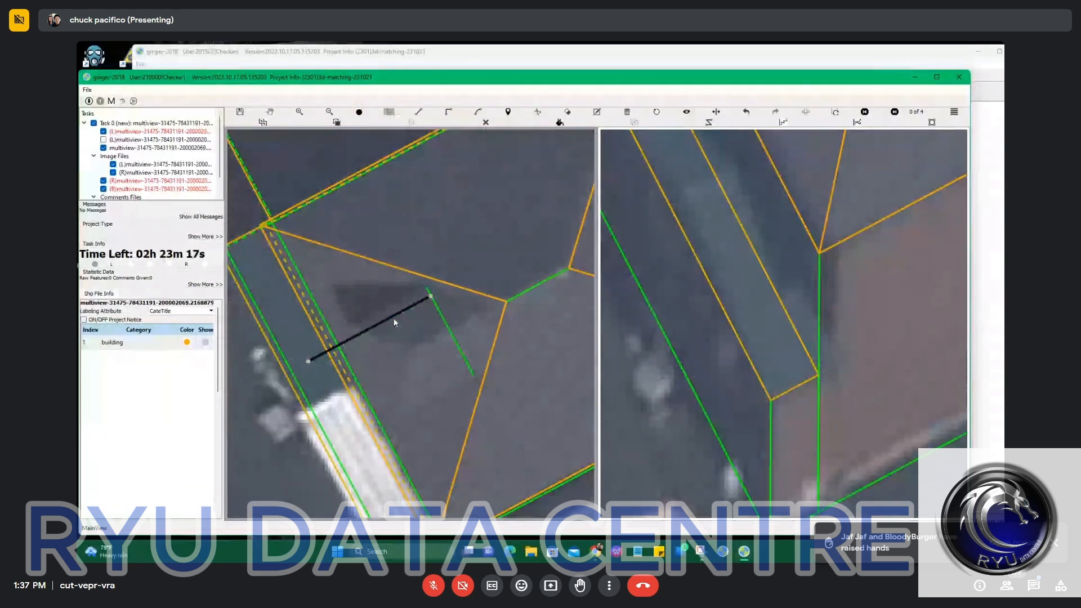
key(Delete)
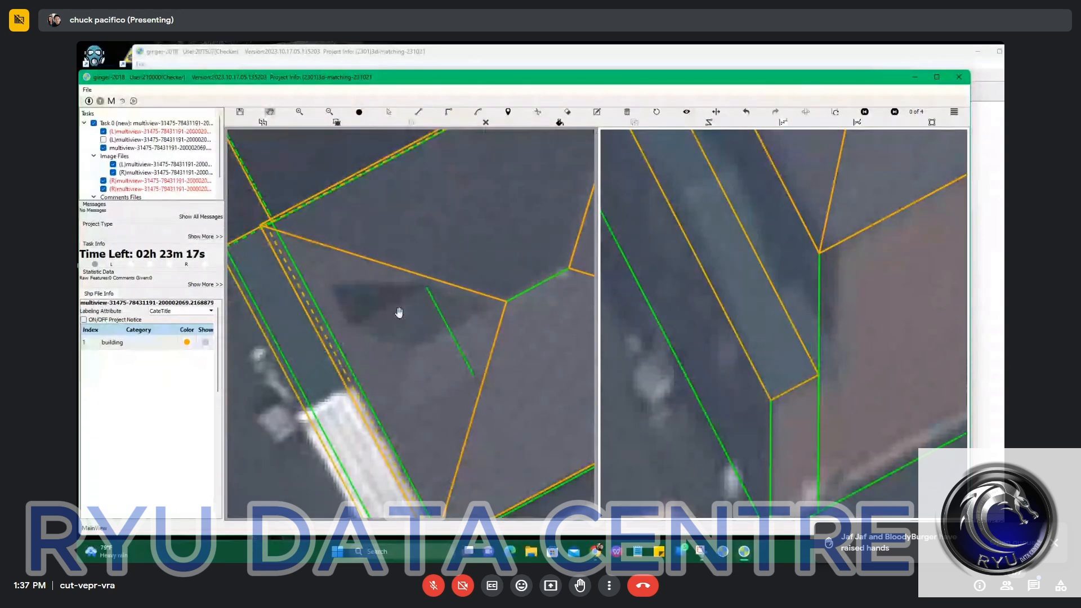
Draw the dormer's upper side from the inner edge's upper endpoint to past the left eave, parallel to the roof's upper eave
click(426, 288)
click(356, 177)
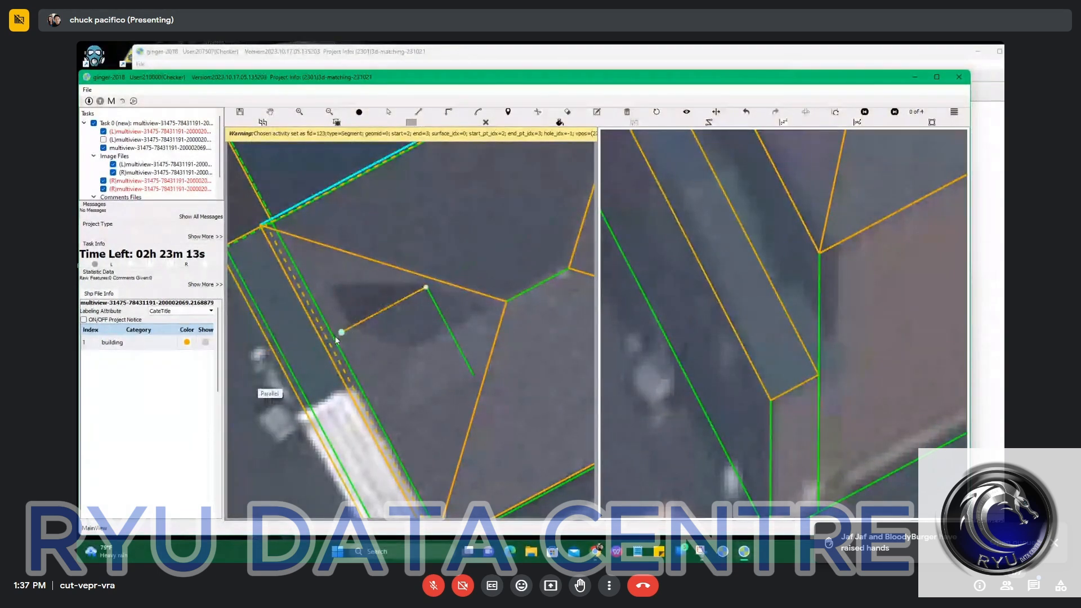
click(307, 351)
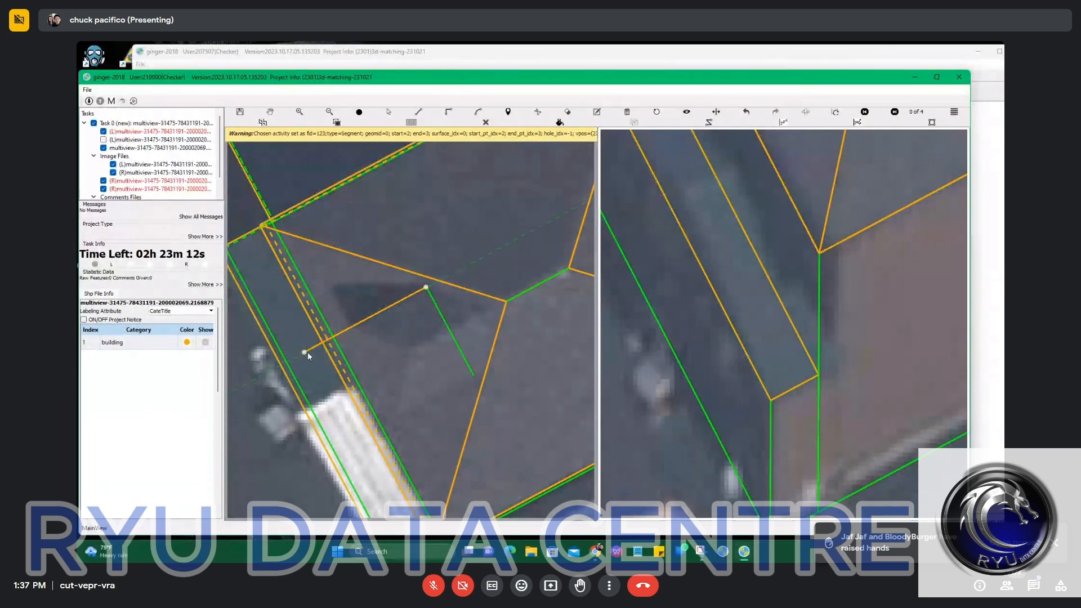
Close the dormer outline with a lower side parallel to its upper side and an outer side parallel to its inner edge
click(472, 376)
click(378, 313)
click(398, 417)
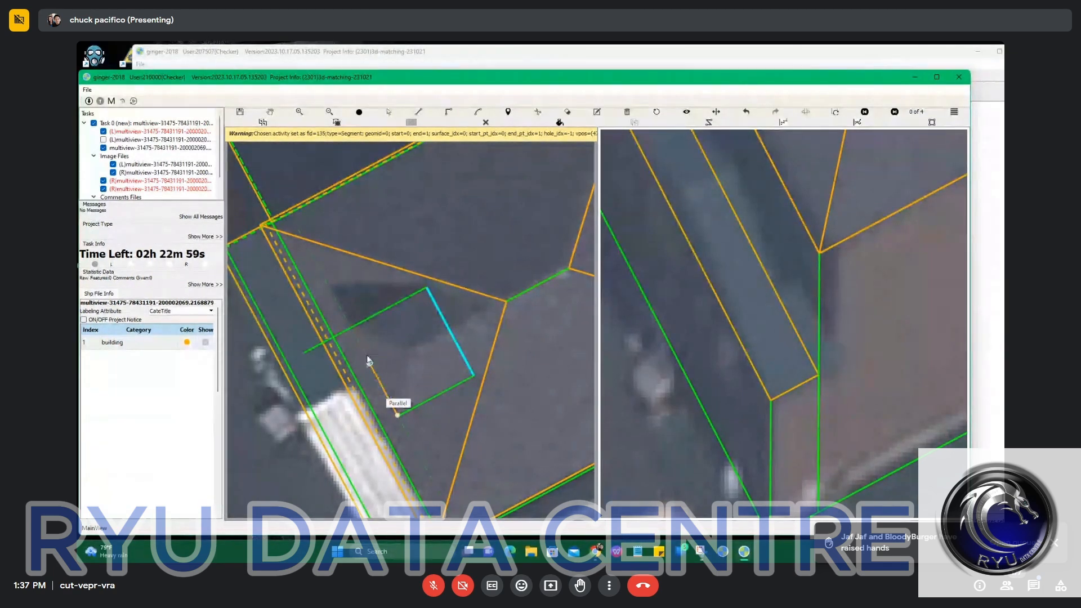
click(350, 332)
Examine the dormer outline against the hip roof surface in both images
scroll(395, 354, down, 3)
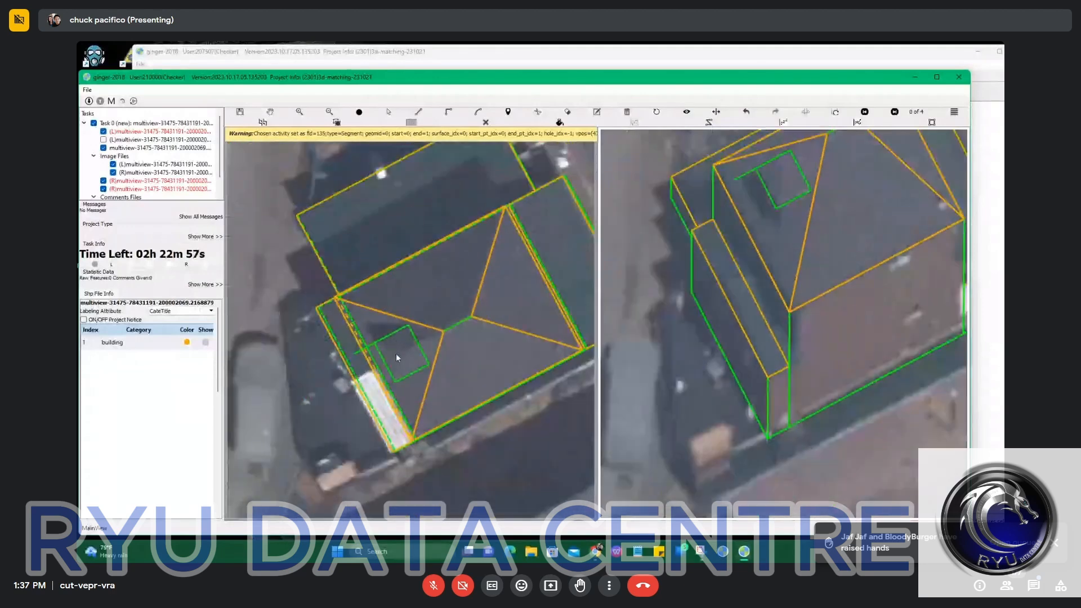
click(397, 379)
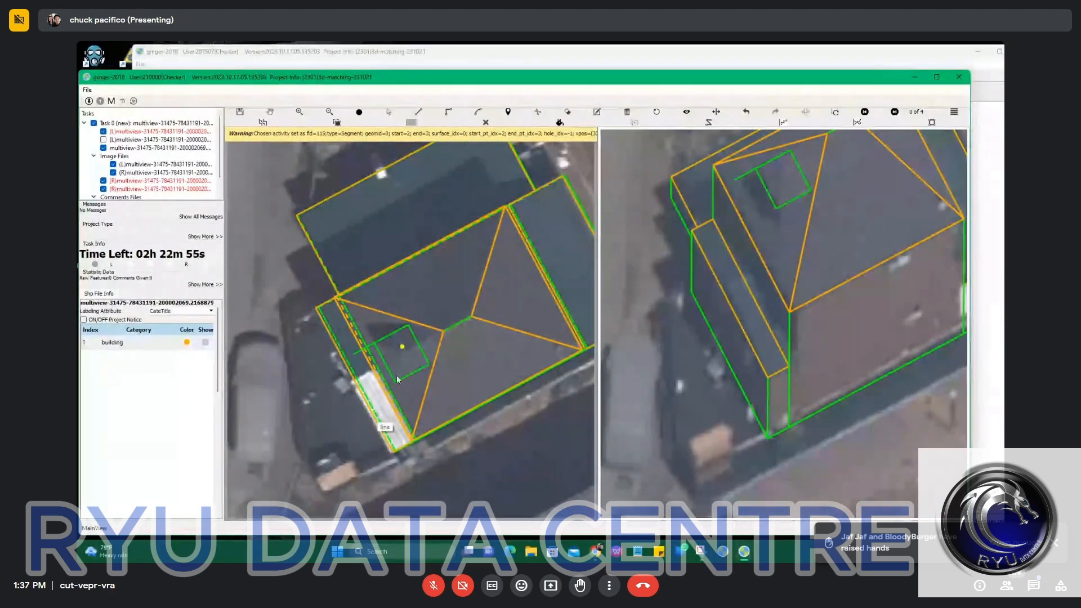
click(397, 410)
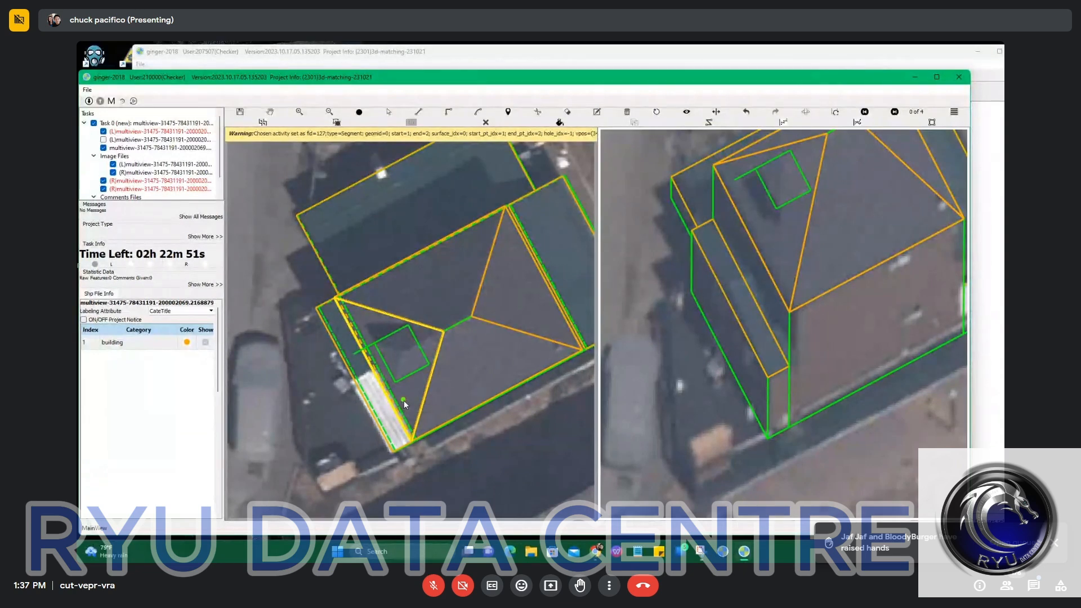
scroll(410, 334, up, 2)
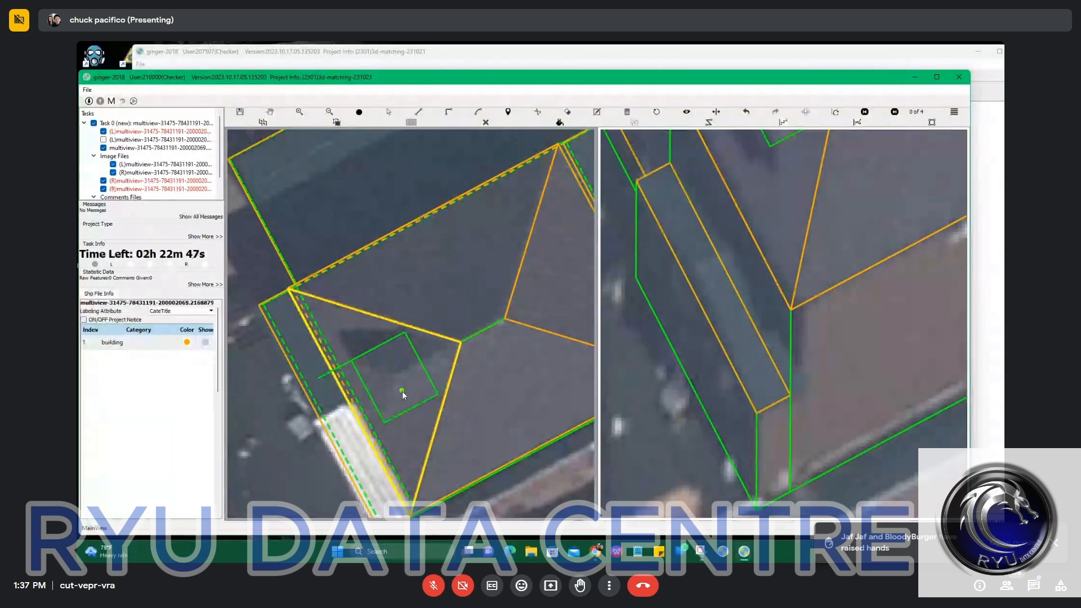
scroll(403, 394, up, 2)
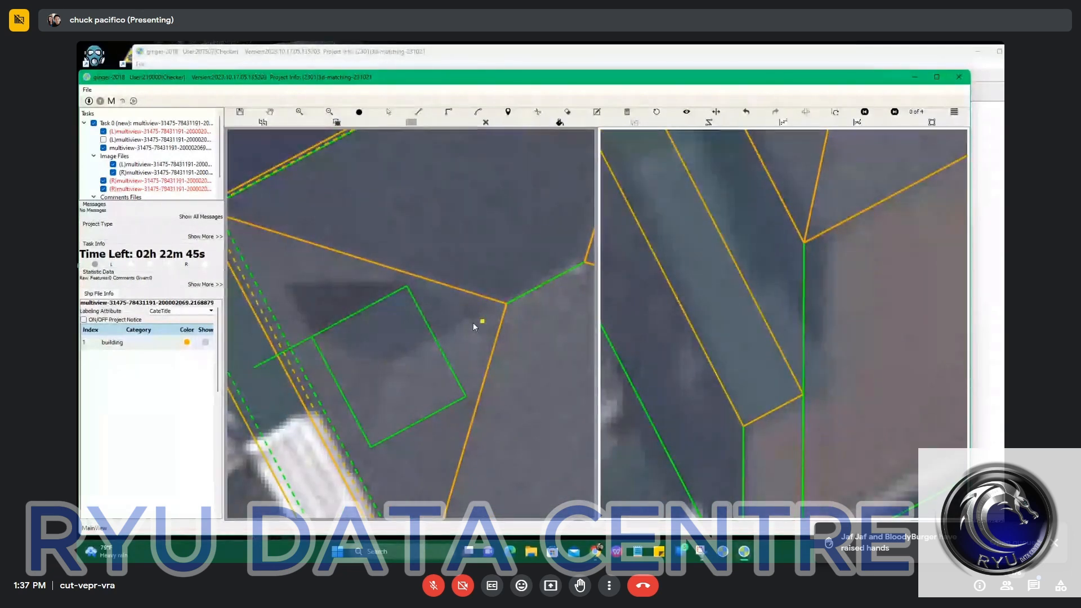
scroll(422, 347, down, 1)
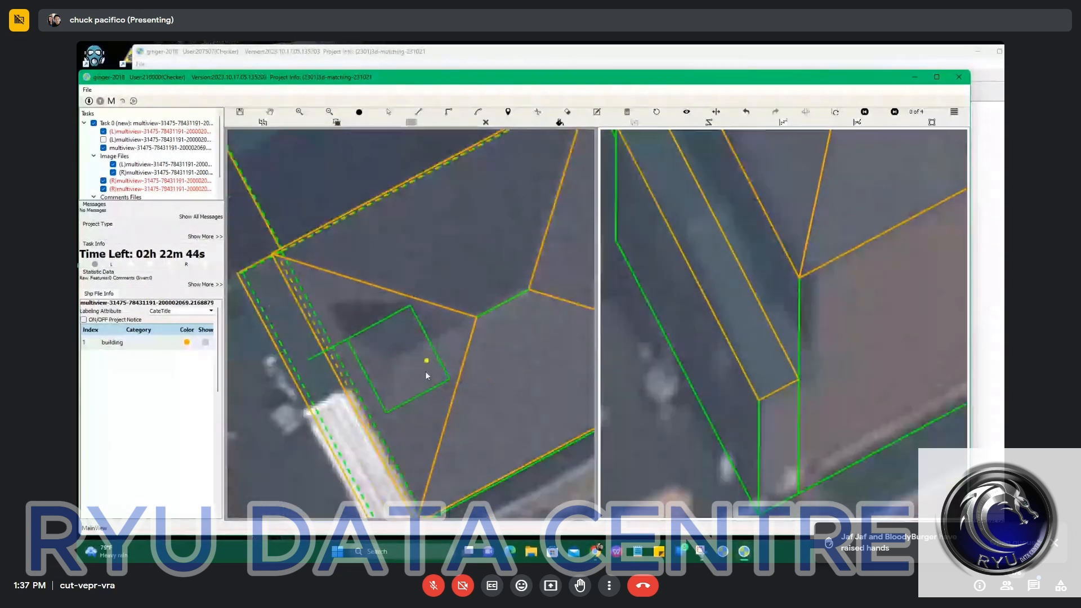
Try a dormer ridge segment parallel to the main roof ridge, ending inside the outline, and remove it after comparing both images
click(451, 327)
click(510, 302)
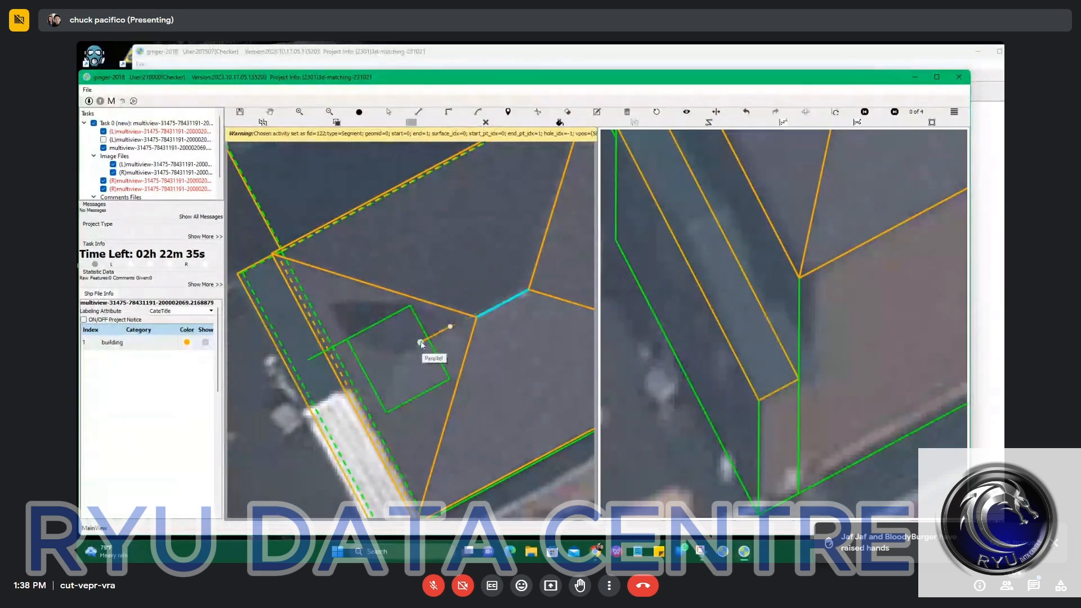
click(400, 357)
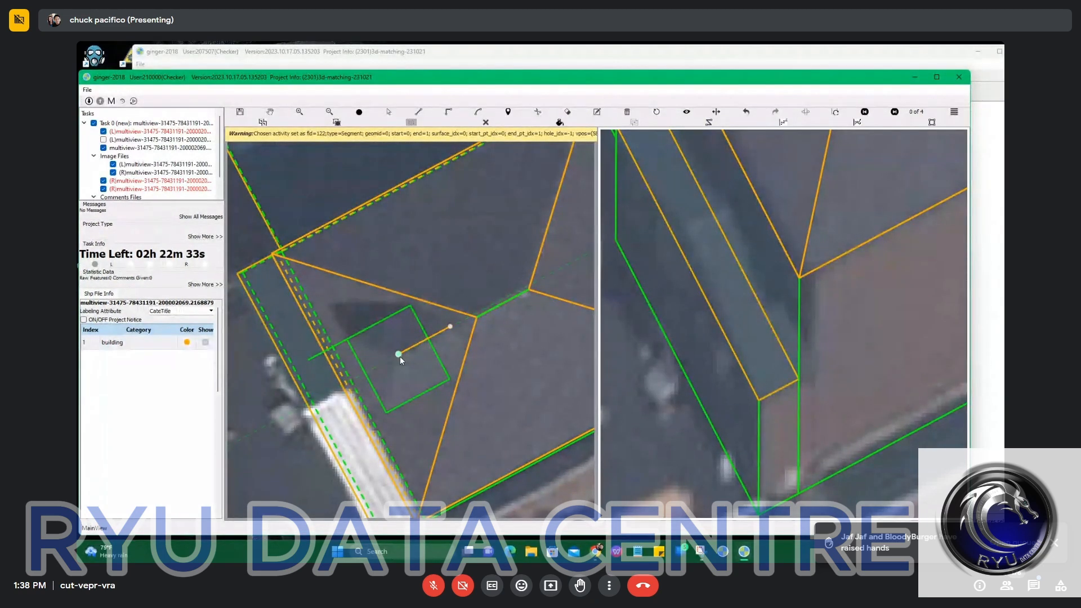
scroll(417, 363, down, 3)
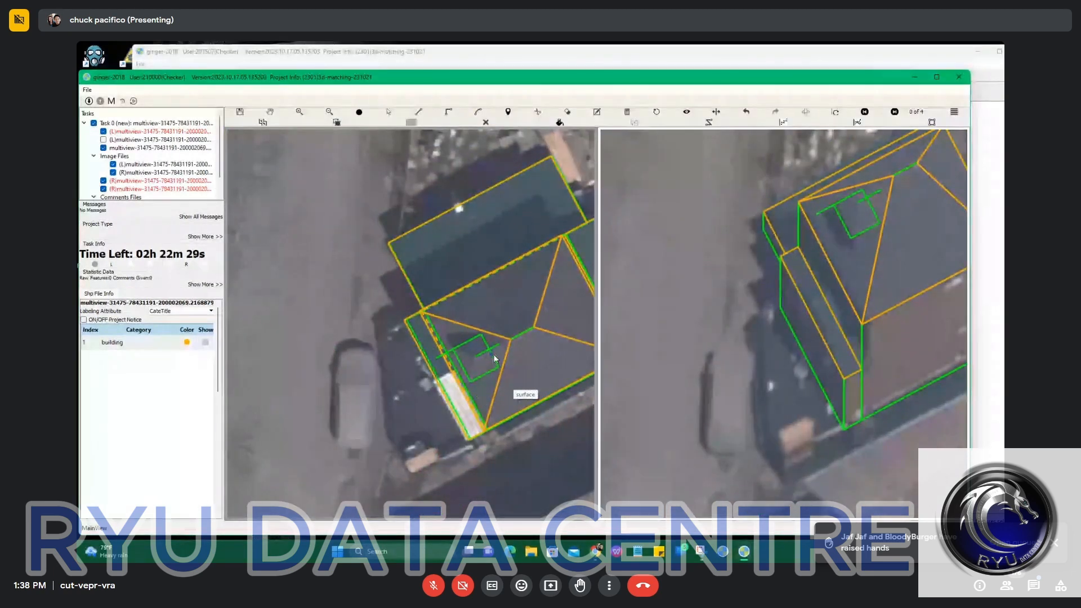
scroll(496, 349, up, 4)
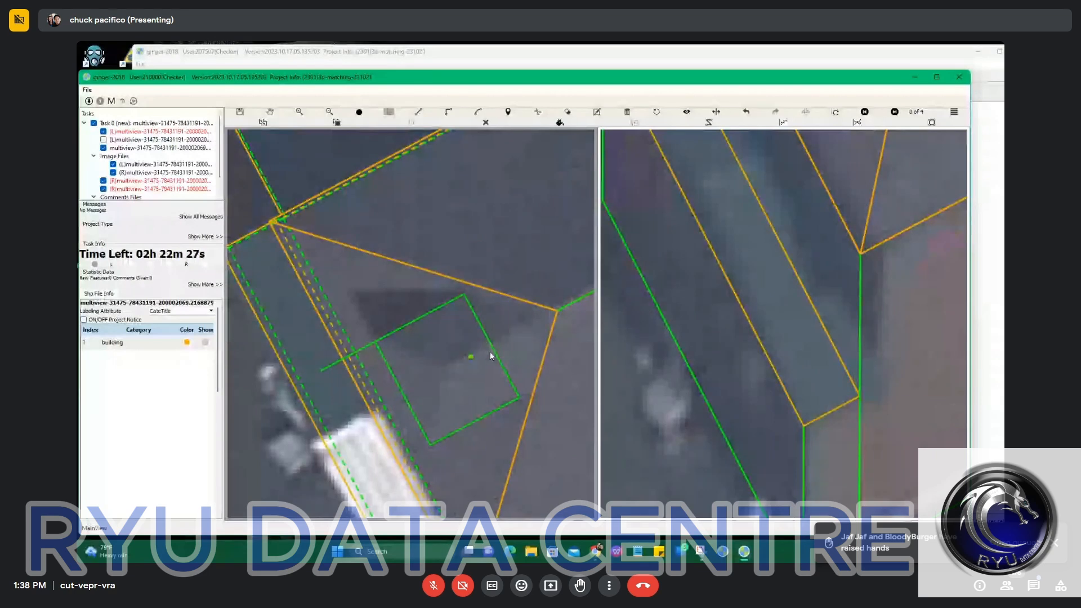
Redraw the dormer ridge segment from near the hip line into the middle of the dormer outline, parallel to the main roof ridge
click(524, 327)
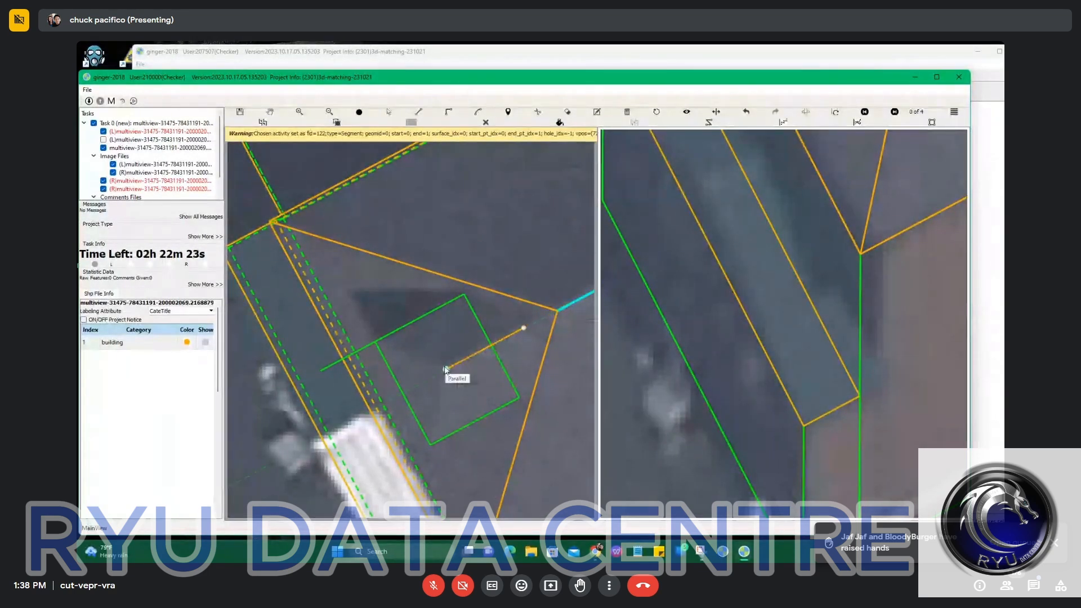
scroll(450, 368, down, 4)
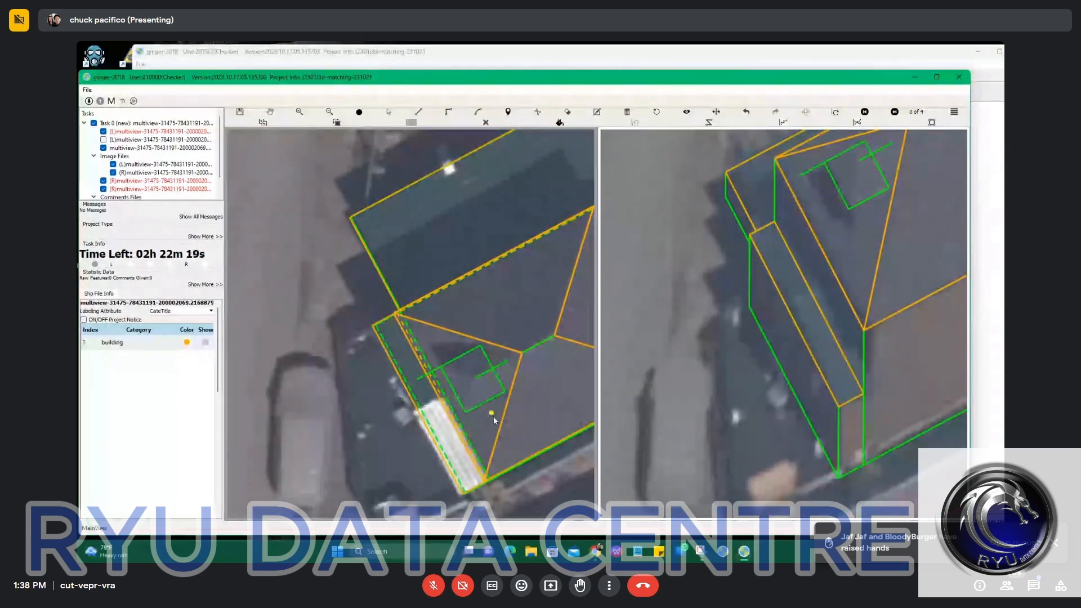
Create the dormer's upper slope face between the ridge segment and the upper side of the outline
middle_drag(493, 418, 487, 388)
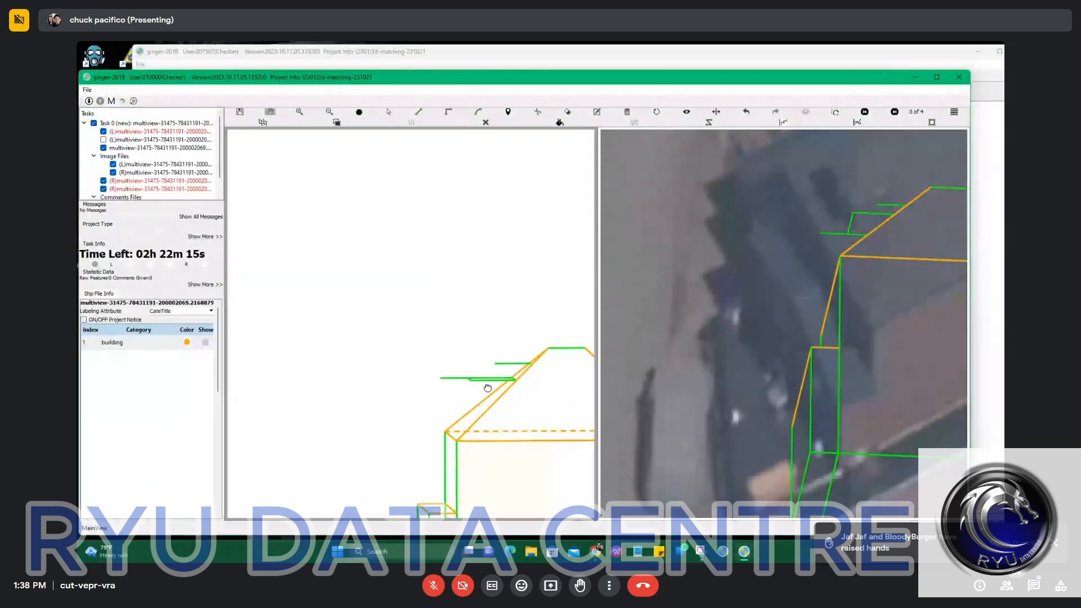
scroll(536, 371, up, 5)
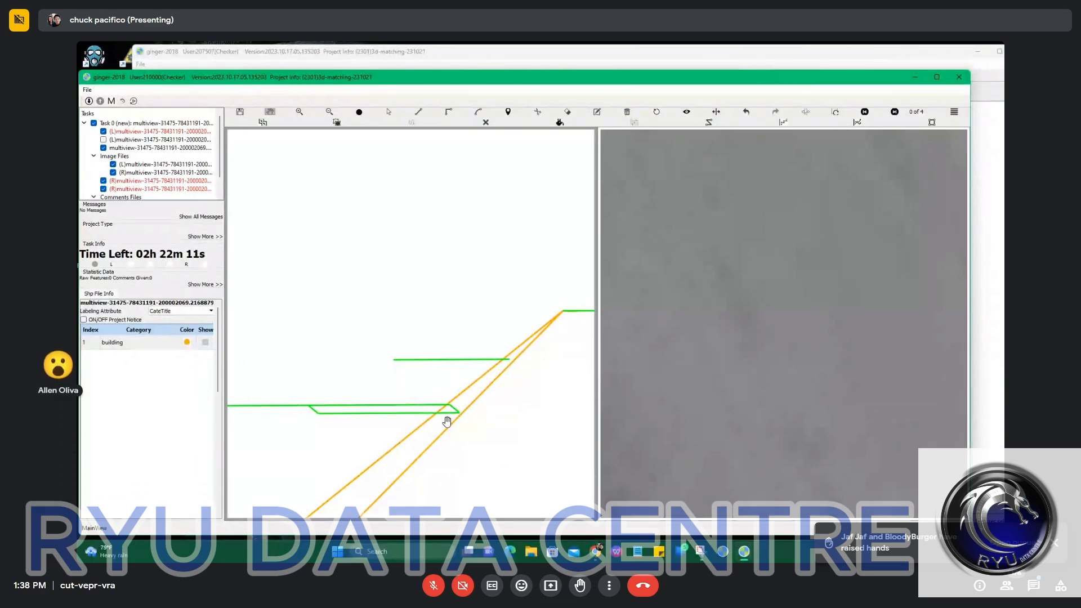
scroll(399, 426, down, 5)
scroll(381, 328, up, 6)
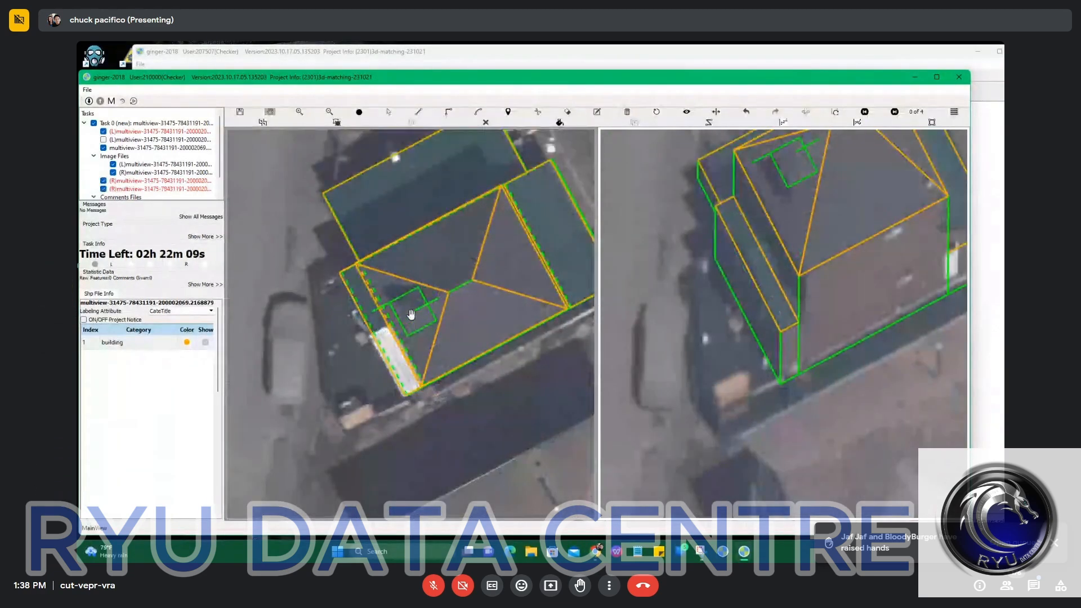
drag(428, 296, 421, 358)
key(l)
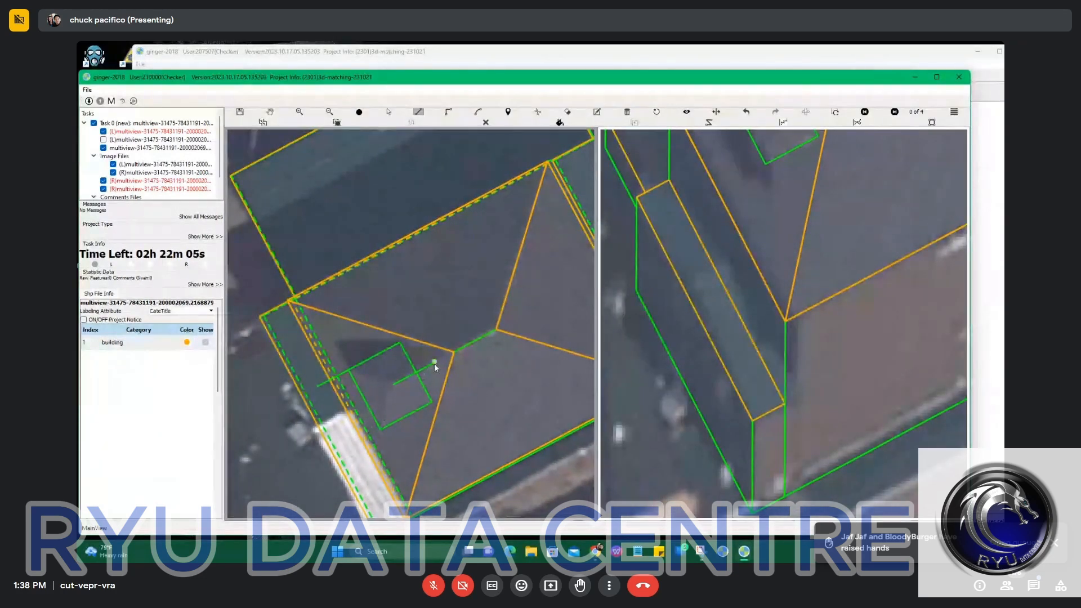
click(434, 363)
click(400, 343)
click(435, 362)
Create the dormer's lower slope face from the ridge and the triangular face between the ridge end and the two adjacent outline corners
click(435, 362)
click(395, 389)
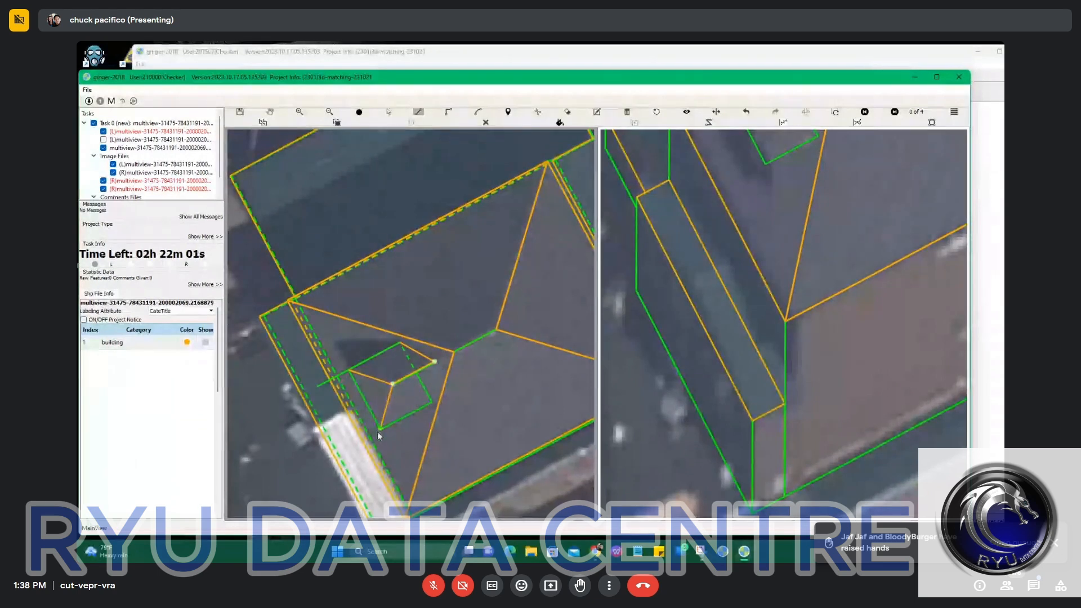
double_click(434, 403)
click(395, 387)
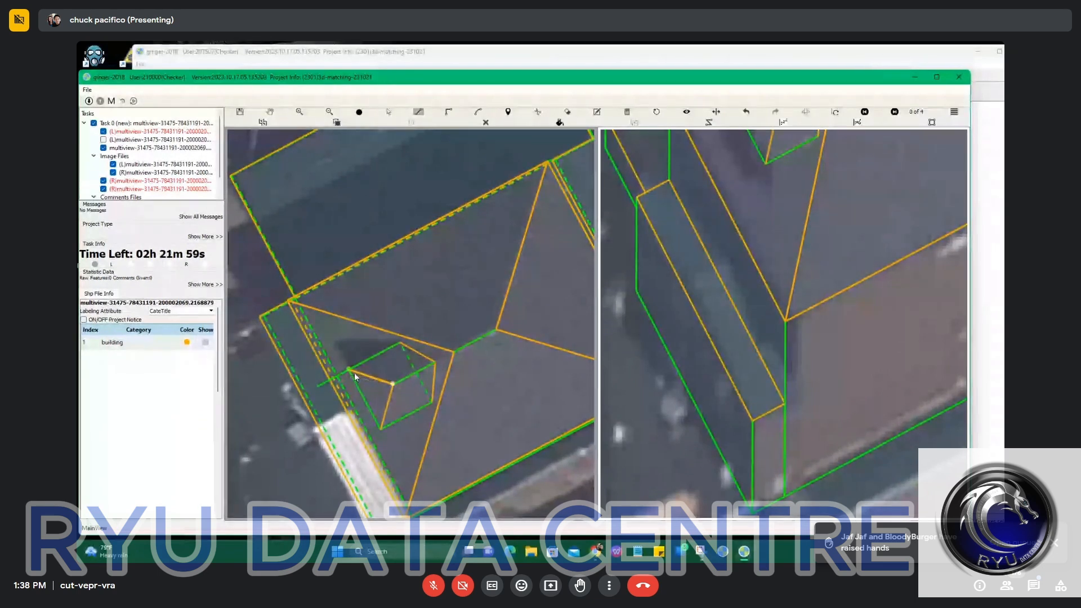
click(351, 372)
double_click(385, 432)
Examine the dormer faces as shaded surfaces, in the 3D side view and in both aerial images
scroll(399, 420, down, 4)
key(f)
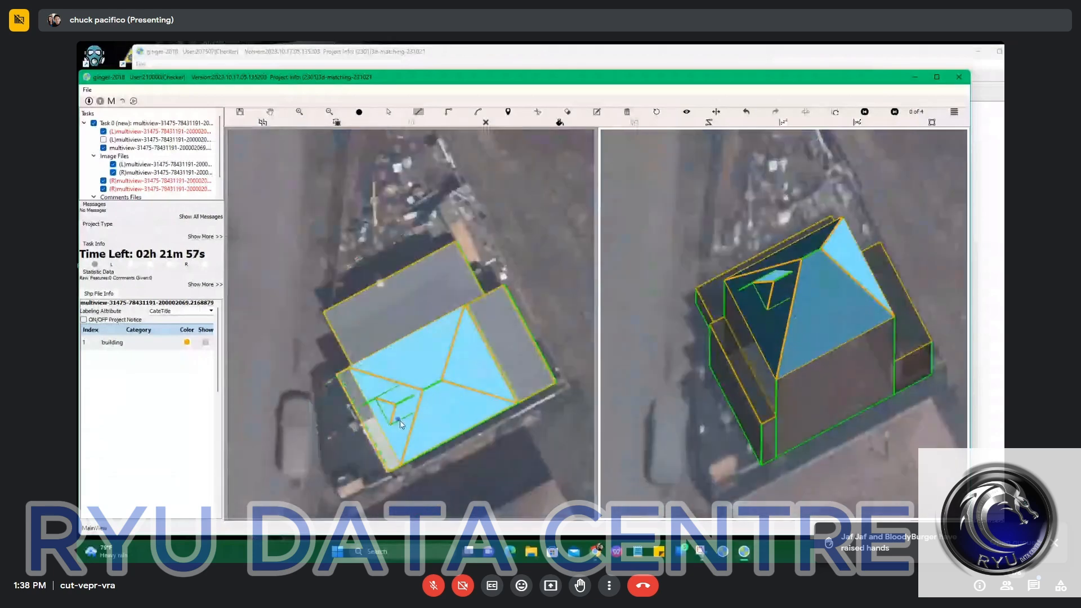
click(403, 422)
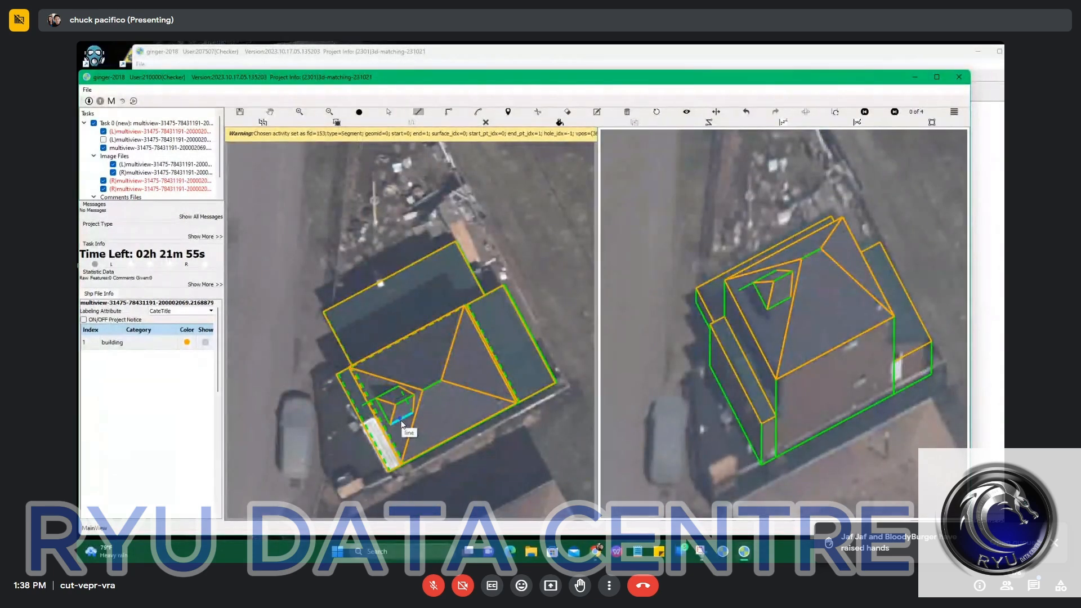
key(Escape)
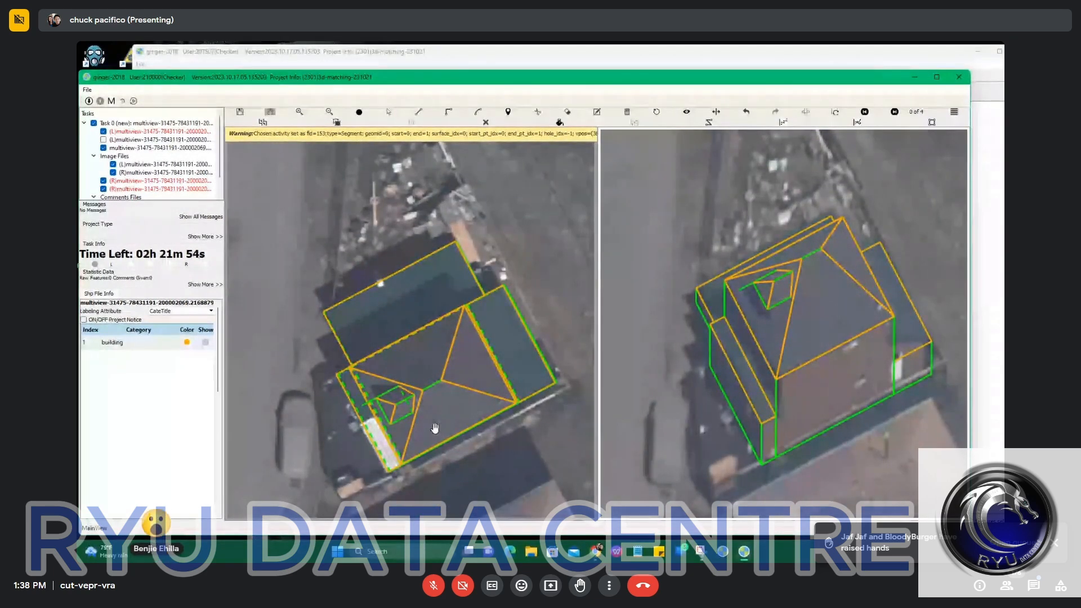
mouse_move(435, 429)
middle_down()
mouse_move(443, 397)
mouse_move(428, 358)
mouse_move(434, 429)
middle_up()
scroll(469, 415, up, 3)
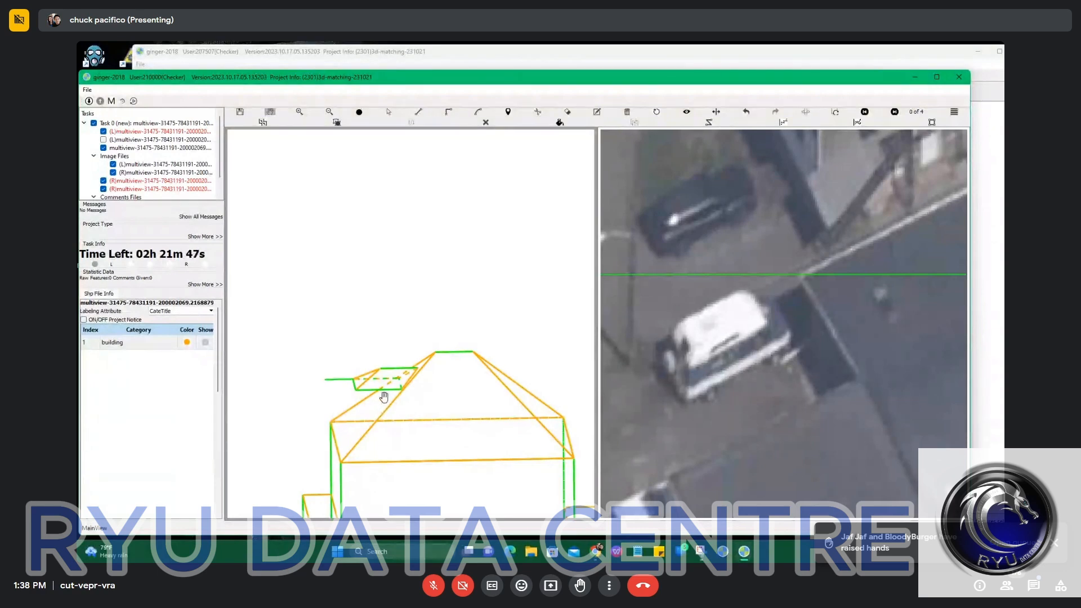
scroll(384, 396, down, 4)
key(Escape)
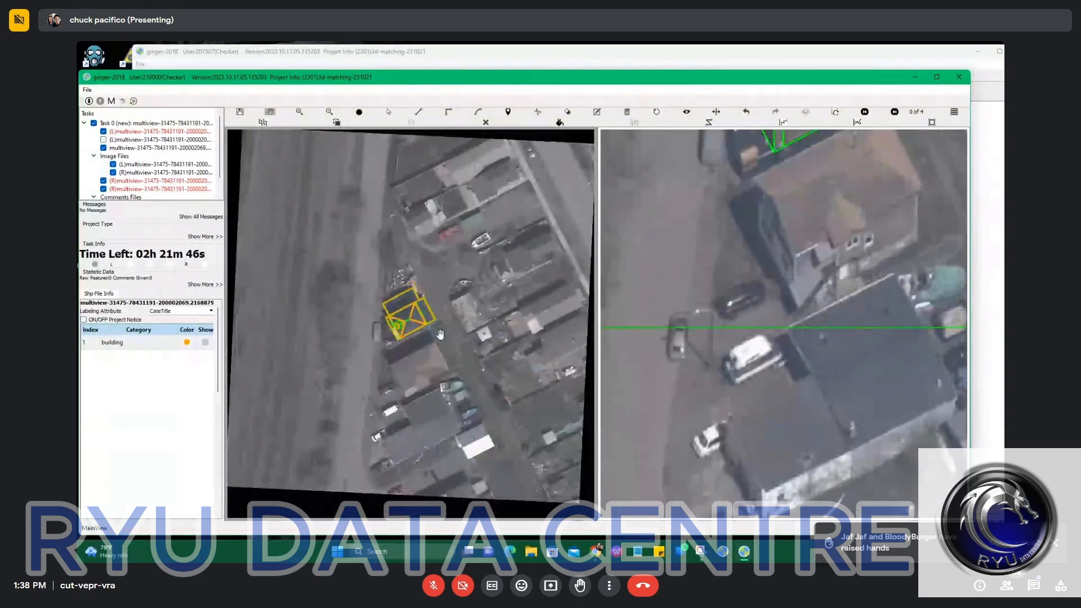
scroll(392, 300, up, 6)
scroll(399, 295, up, 3)
scroll(411, 297, down, 7)
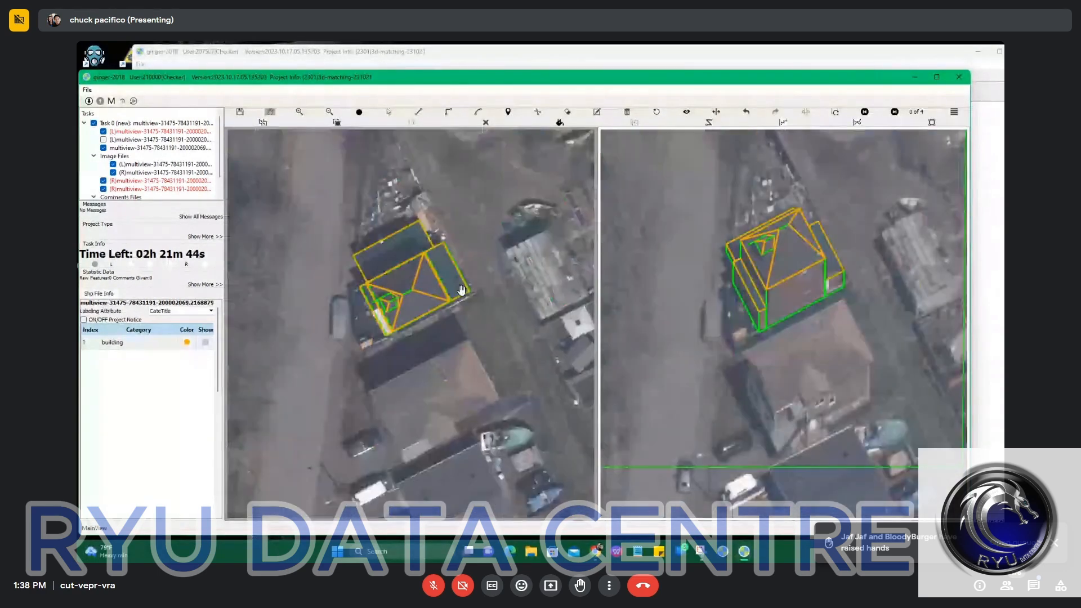
scroll(794, 291, up, 5)
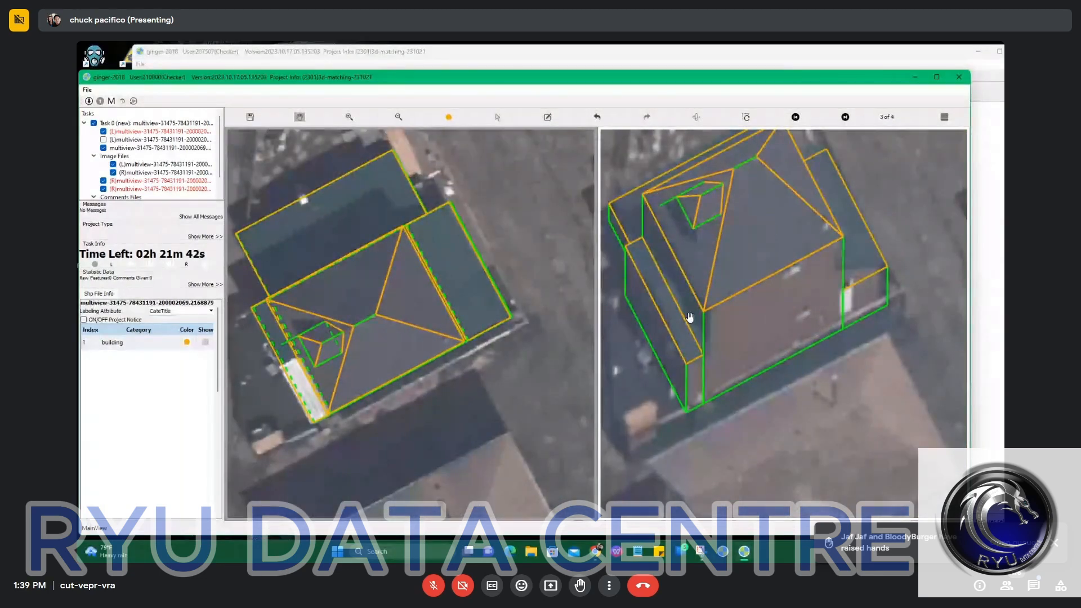
scroll(742, 298, down, 2)
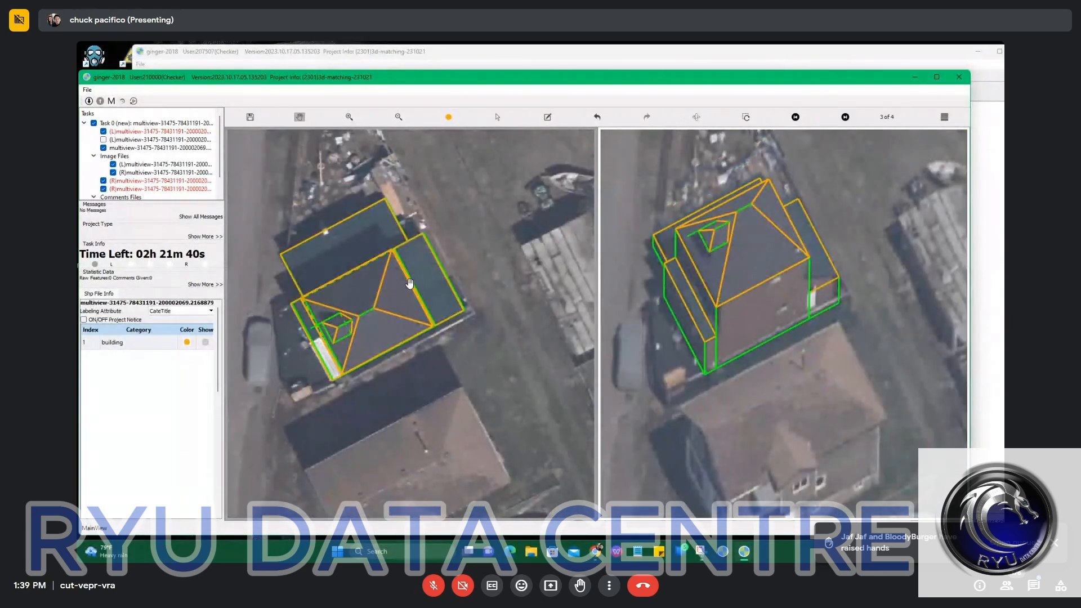
scroll(409, 283, up, 2)
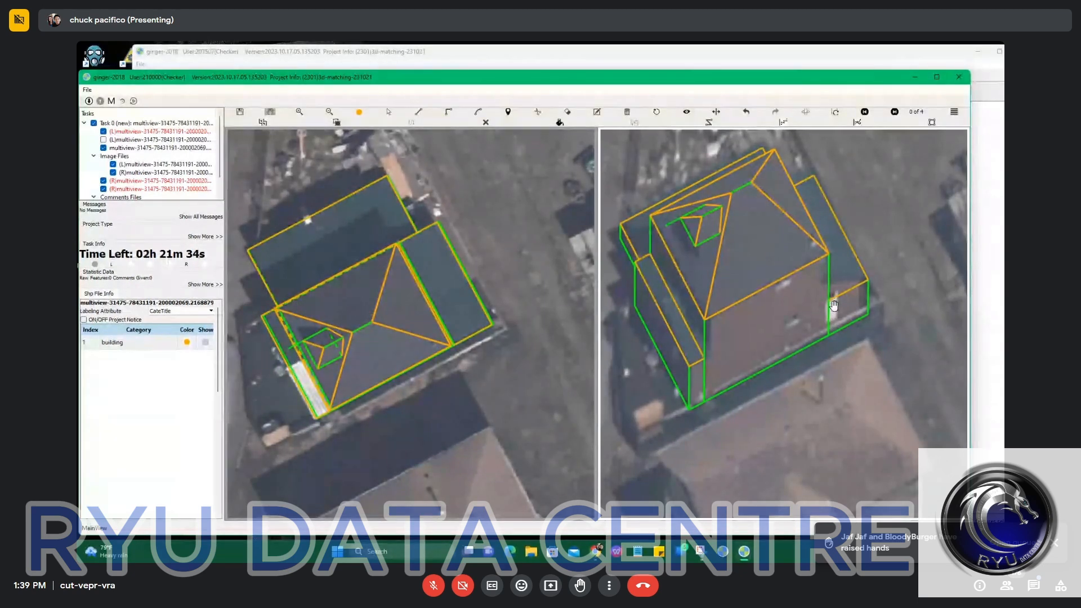
Show image 2 of 4 beside the main image, swap the two images and frame the lower side roof
key(Tab)
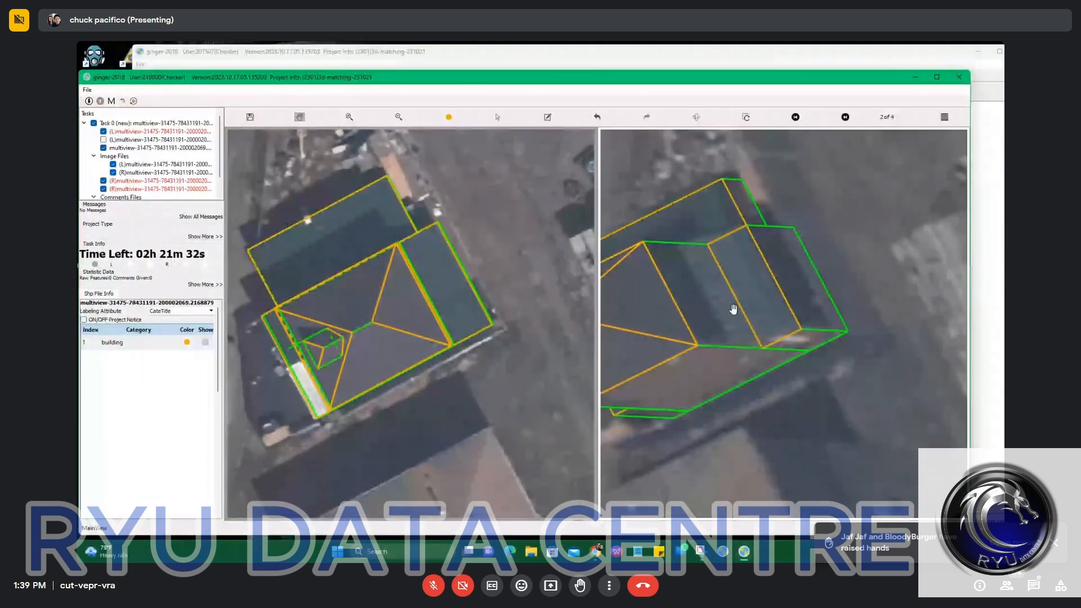
scroll(733, 309, down, 2)
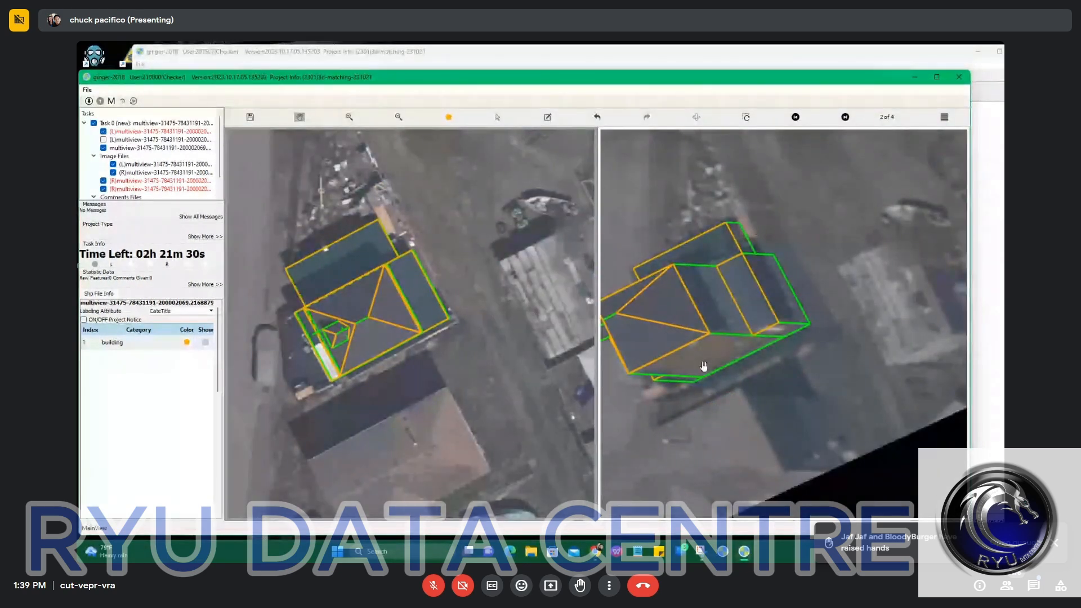
scroll(739, 292, up, 2)
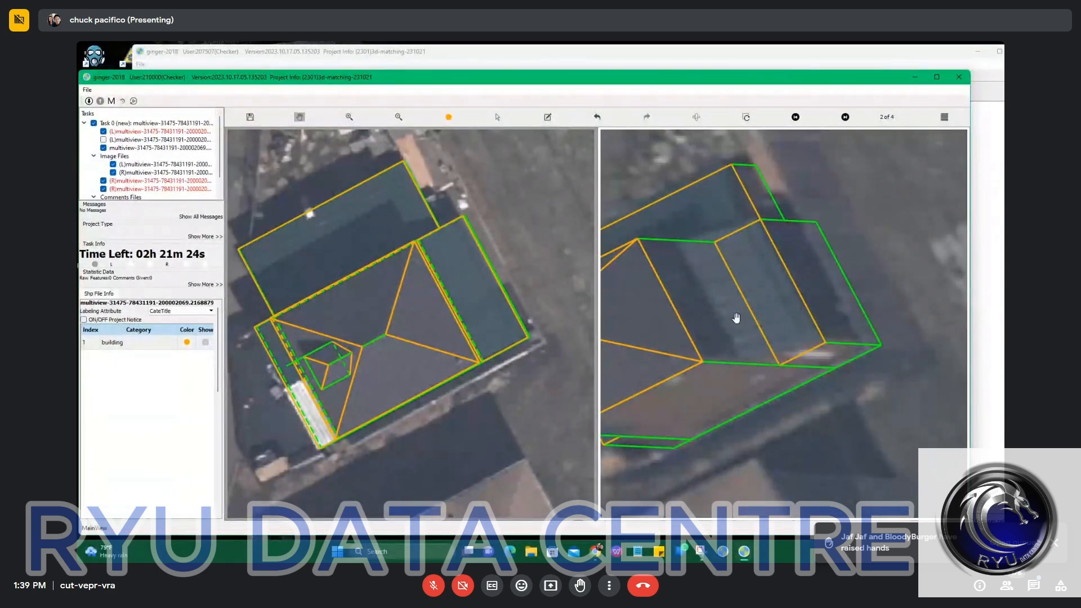
scroll(541, 248, down, 1)
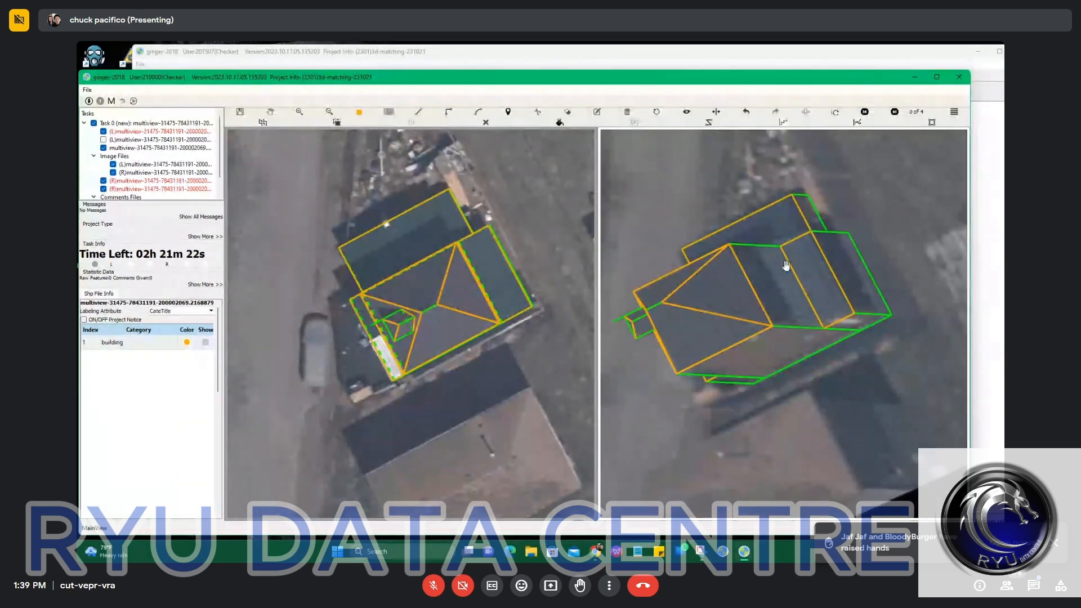
scroll(809, 253, up, 1)
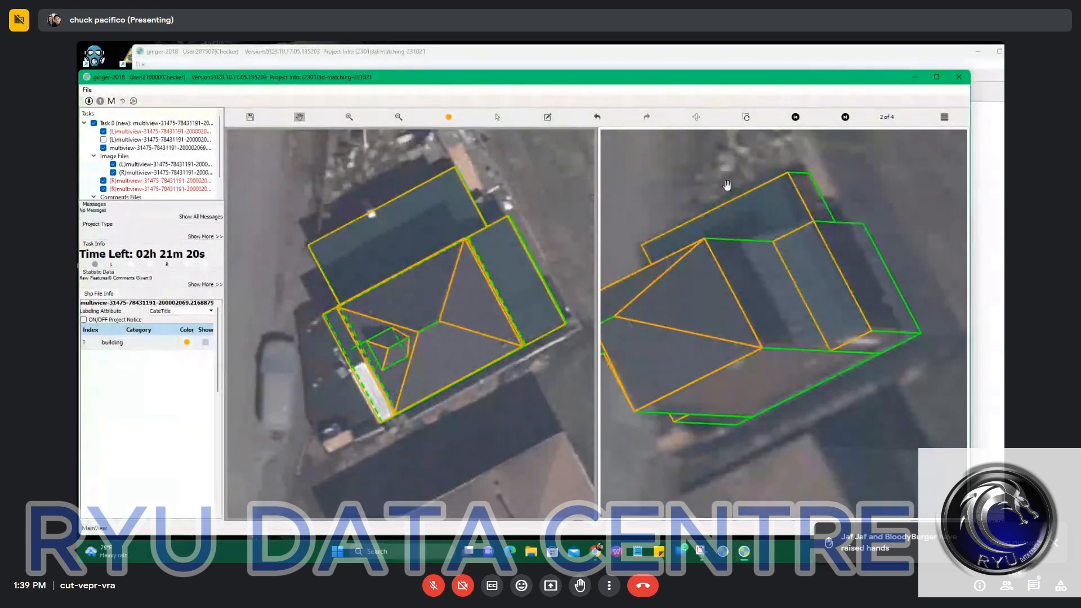
click(697, 117)
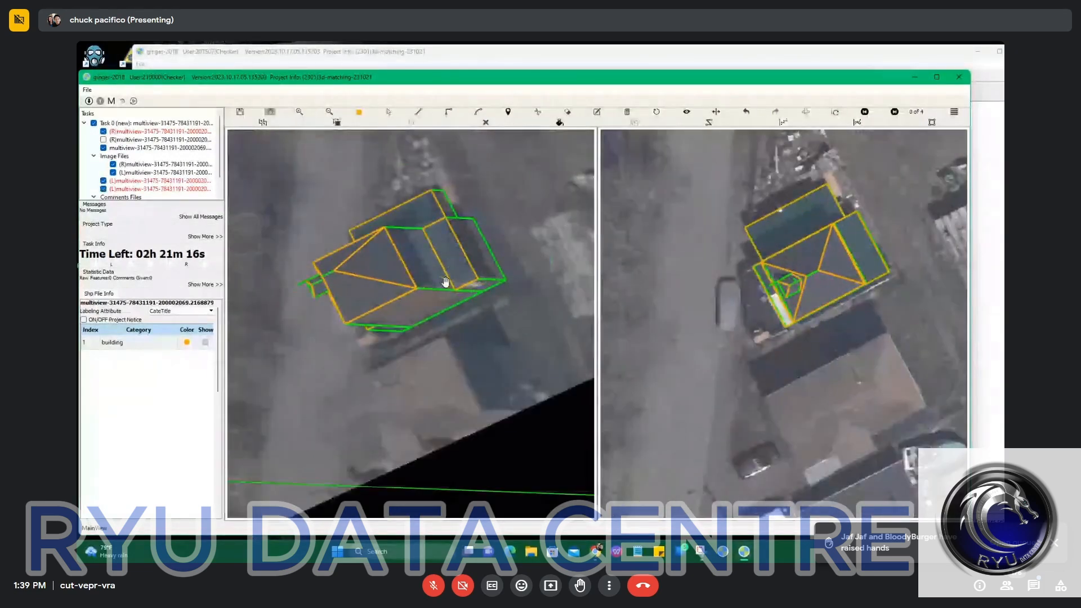
scroll(446, 281, up, 1)
drag(491, 223, 449, 300)
scroll(449, 300, up, 1)
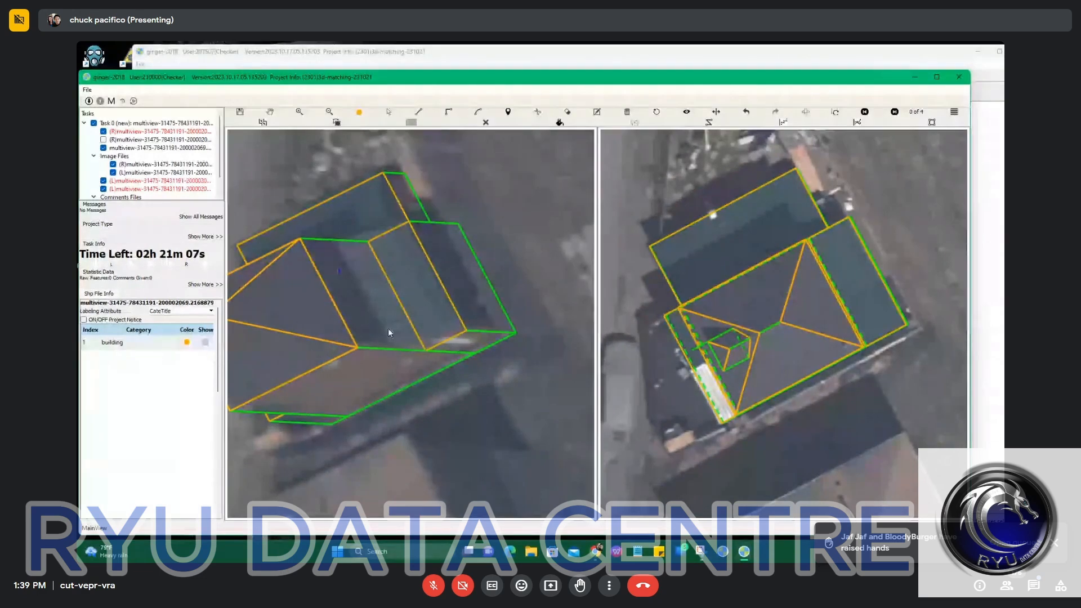
Draw a segment across the wall above the lower side roof, parallel to that roof's outer edge
click(395, 353)
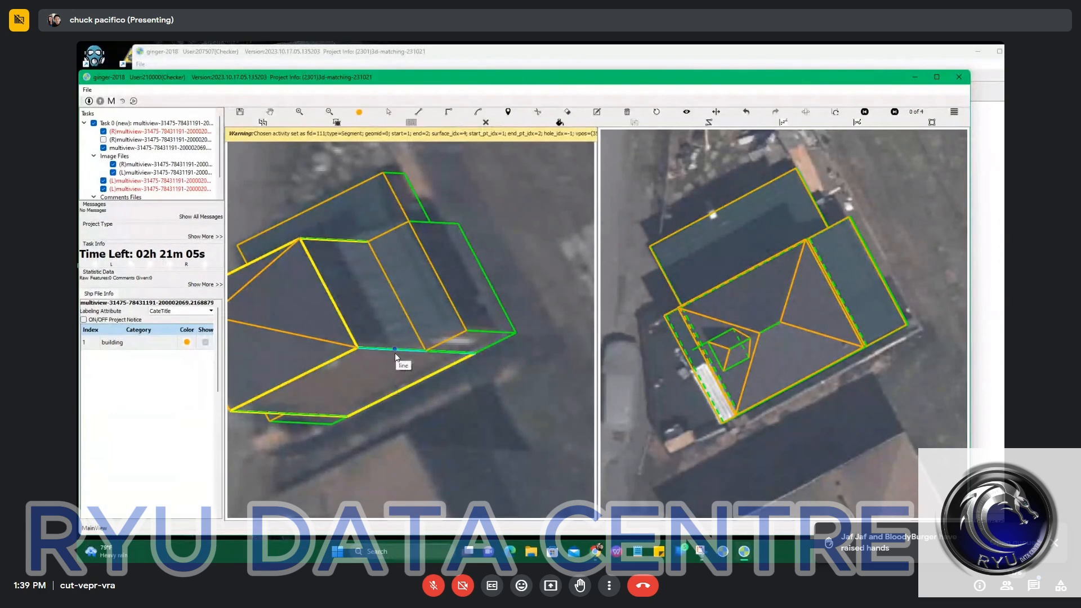
click(443, 293)
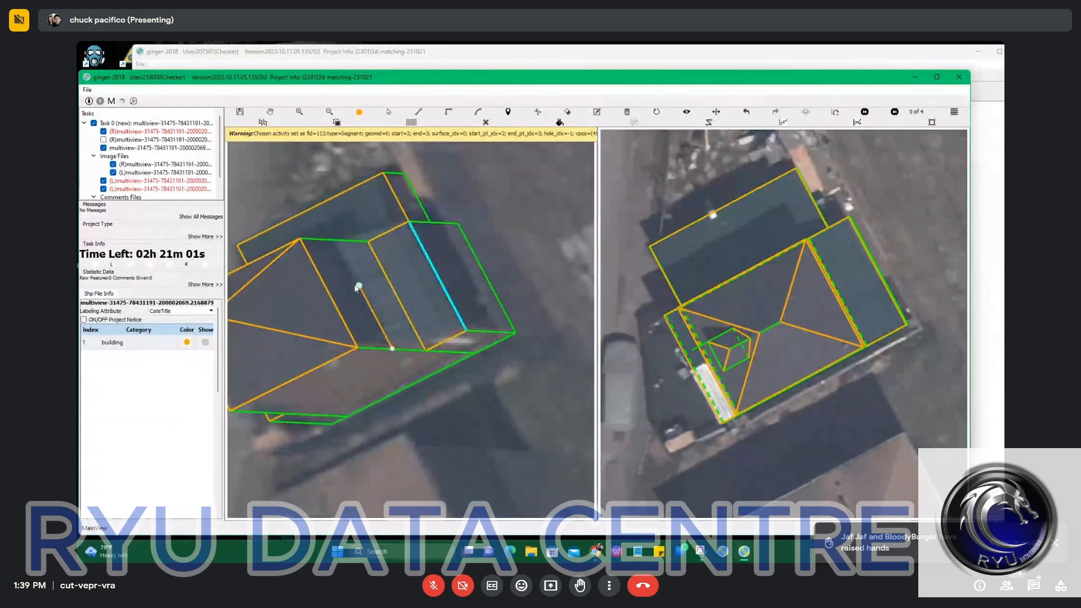
click(335, 241)
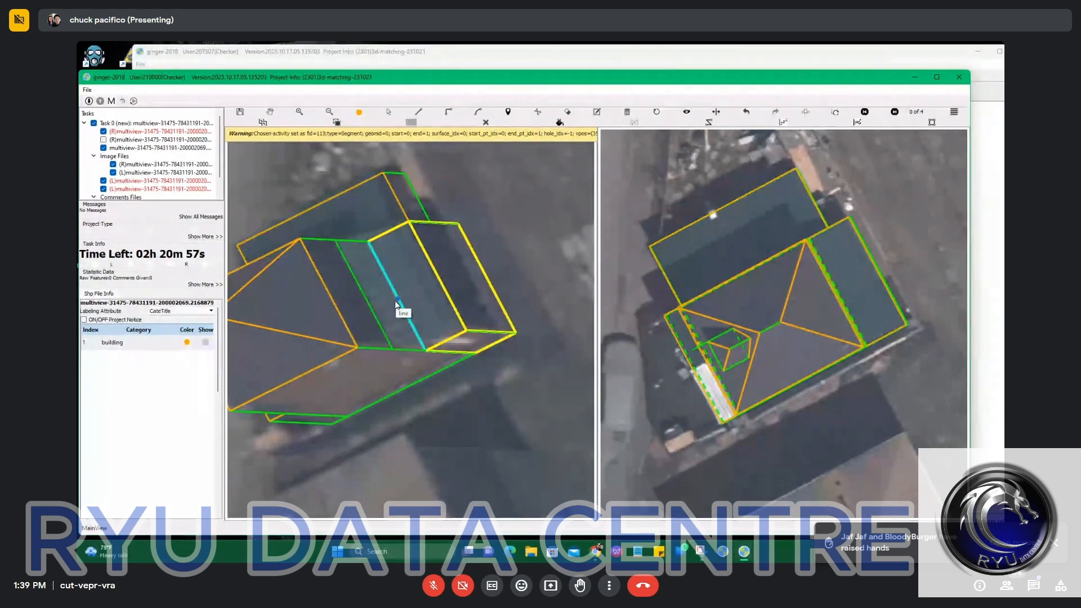
click(446, 328)
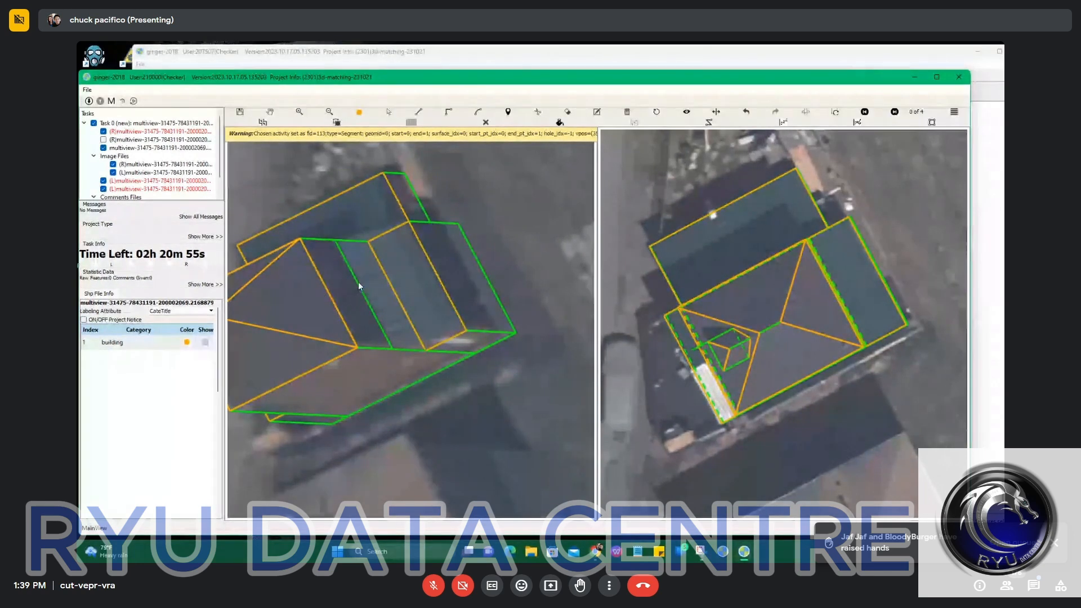
Create a sloped face from the new wall segment to the outer edge of the lower side roof
mouse_move(420, 330)
mouse_down()
mouse_move(380, 326)
mouse_move(425, 265)
mouse_move(437, 277)
mouse_move(424, 270)
mouse_move(429, 299)
mouse_move(442, 265)
mouse_up()
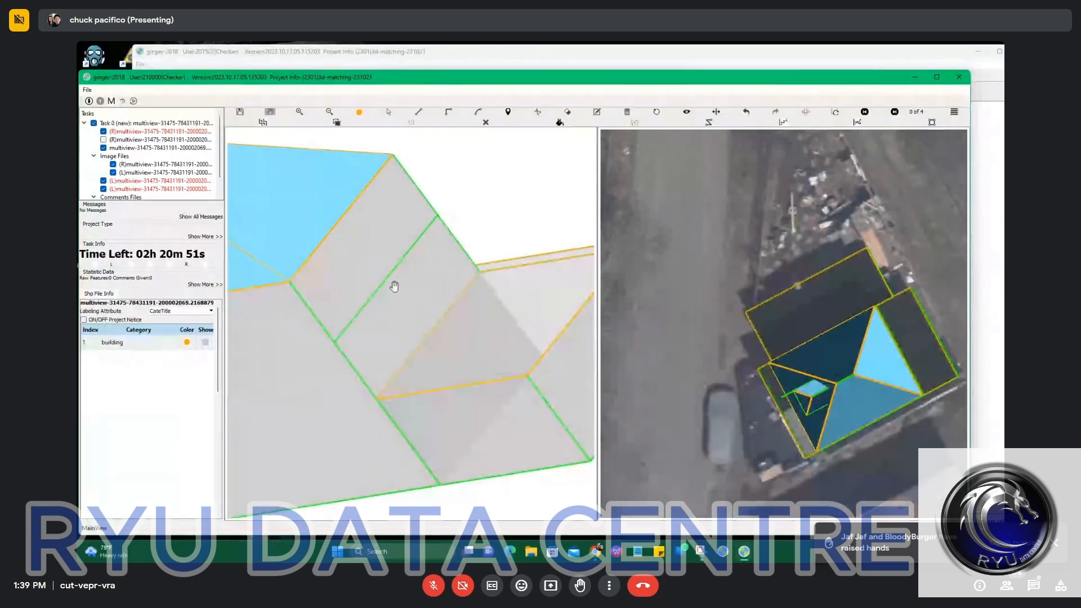
scroll(370, 337, down, 5)
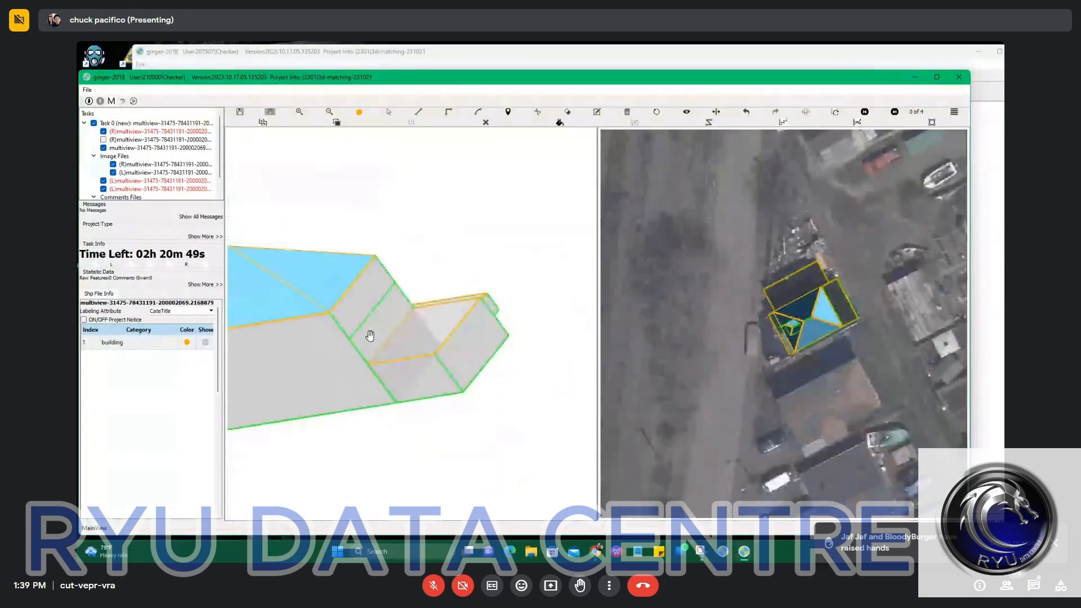
scroll(464, 269, up, 5)
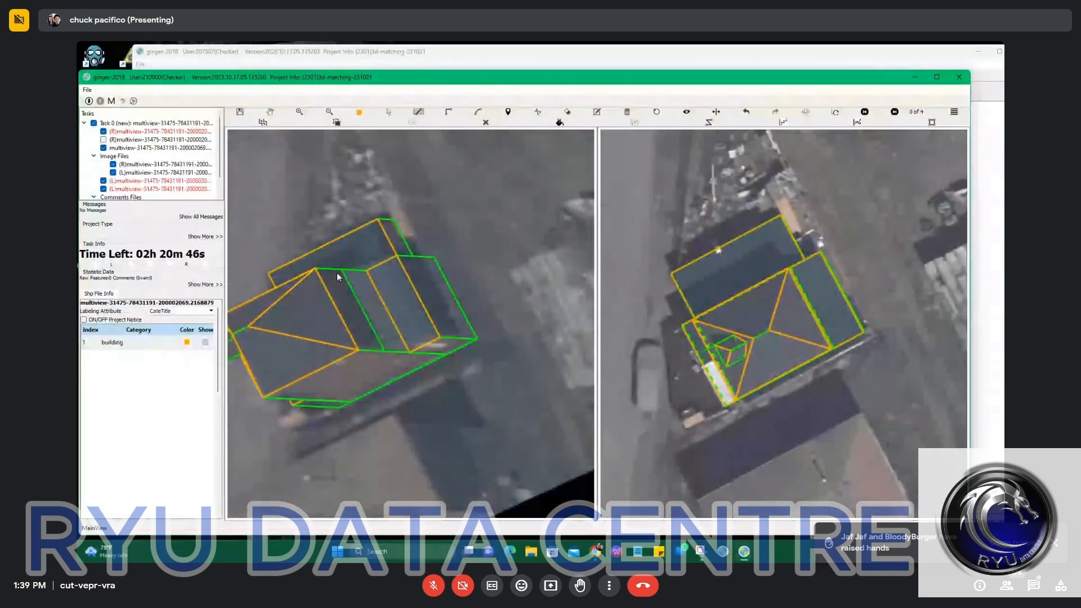
click(399, 257)
scroll(392, 288, up, 3)
drag(392, 290, 393, 321)
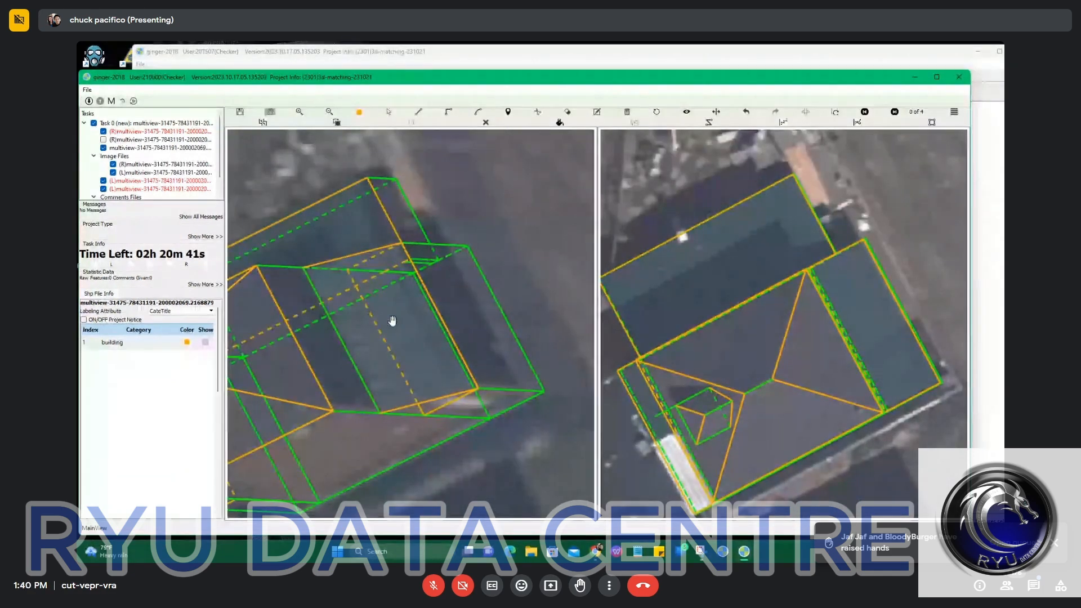
Create the triangular end face between the sloped side roof, the main wall and the lower roof edge in the 3D view
scroll(428, 408, up, 2)
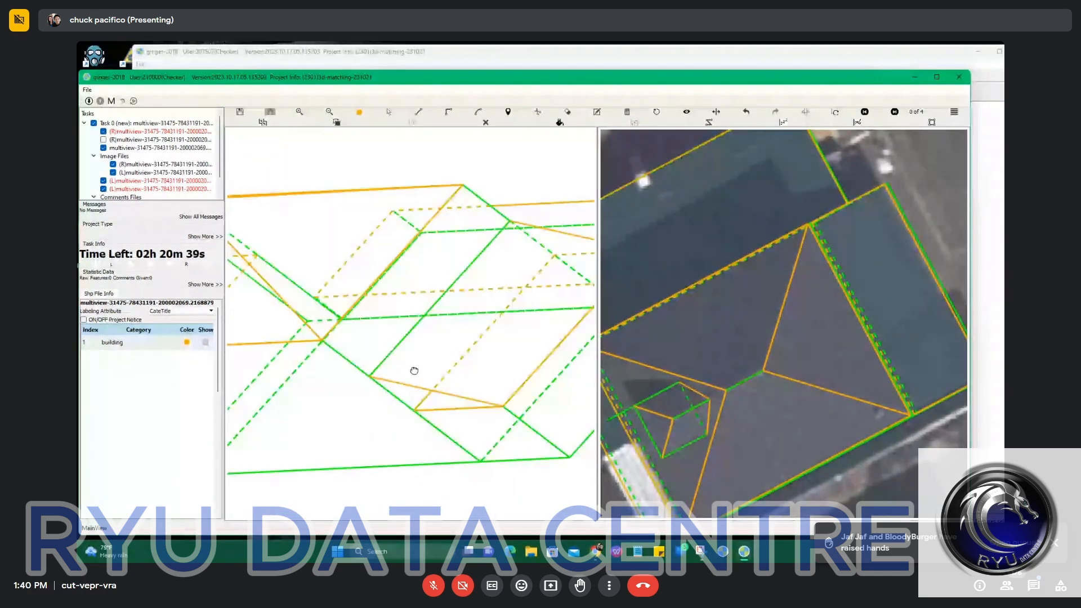
mouse_move(414, 371)
mouse_down()
mouse_move(447, 393)
mouse_move(464, 388)
mouse_move(388, 370)
mouse_move(435, 379)
mouse_move(559, 248)
mouse_up()
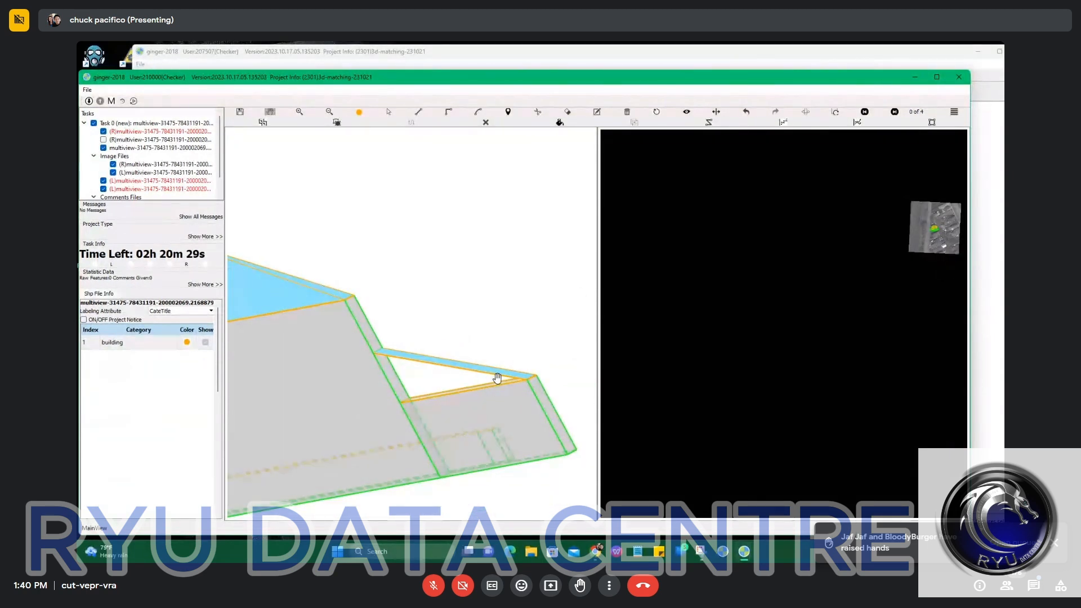
drag(499, 378, 449, 385)
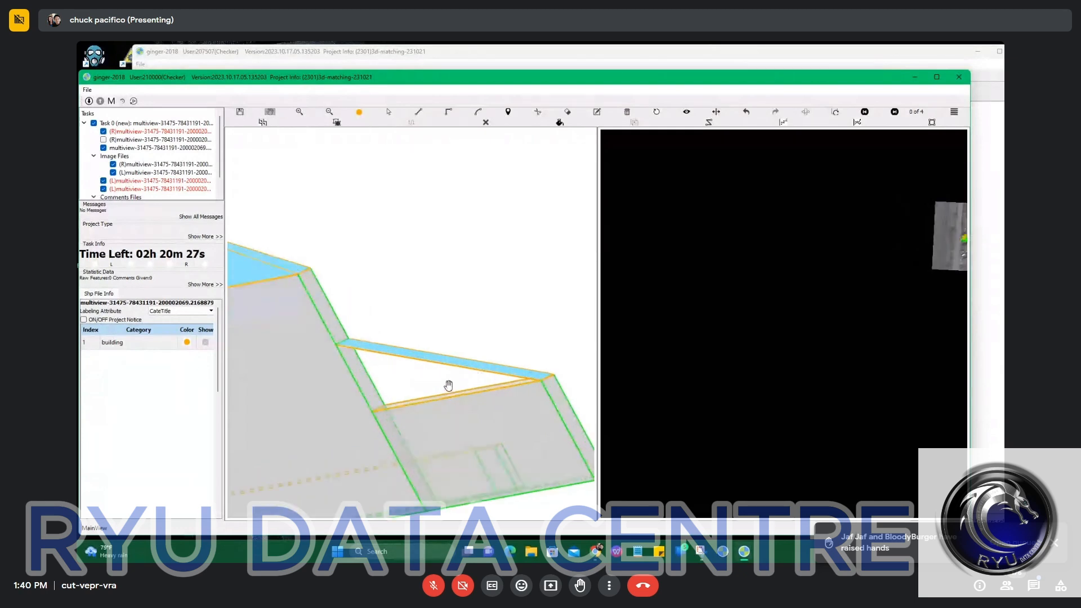
click(337, 344)
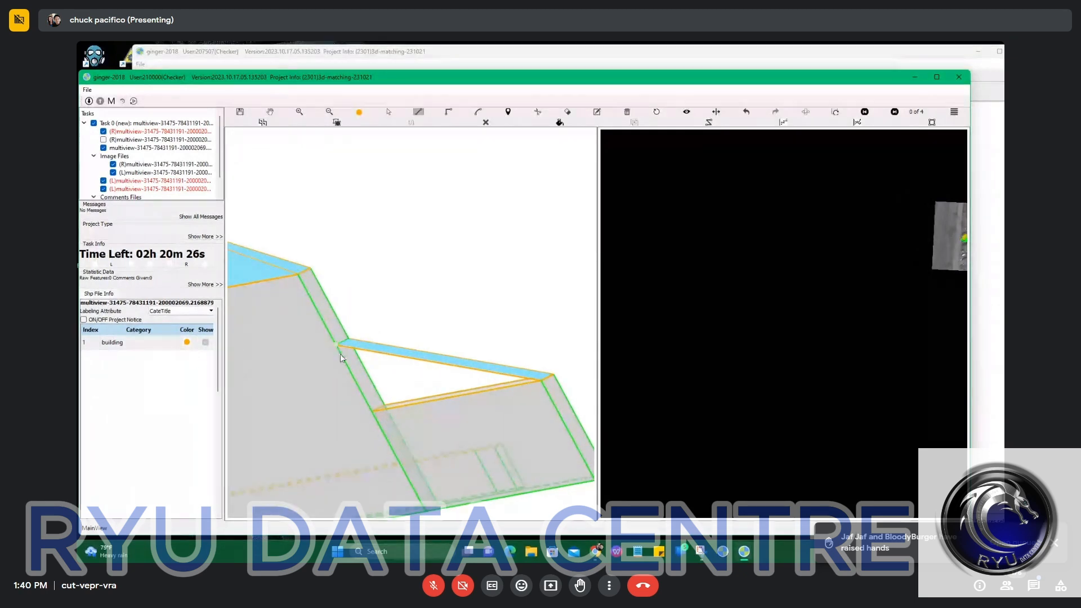
click(371, 416)
click(539, 386)
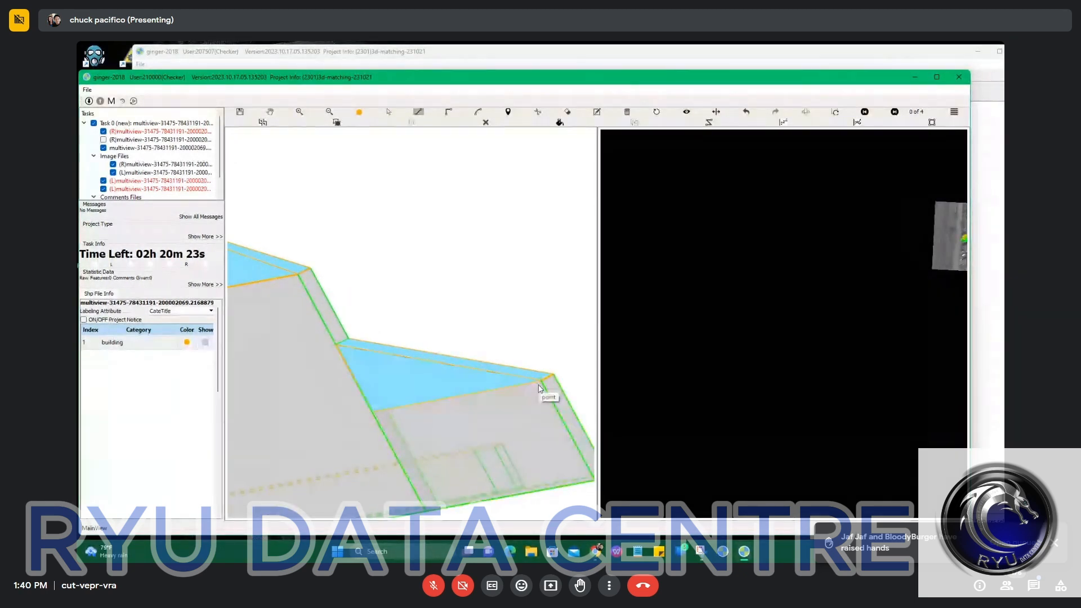
Create the triangular face at the opposite end of the sloped side roof, between the wall segment and the lower roof edge
key(Escape)
scroll(446, 268, up, 9)
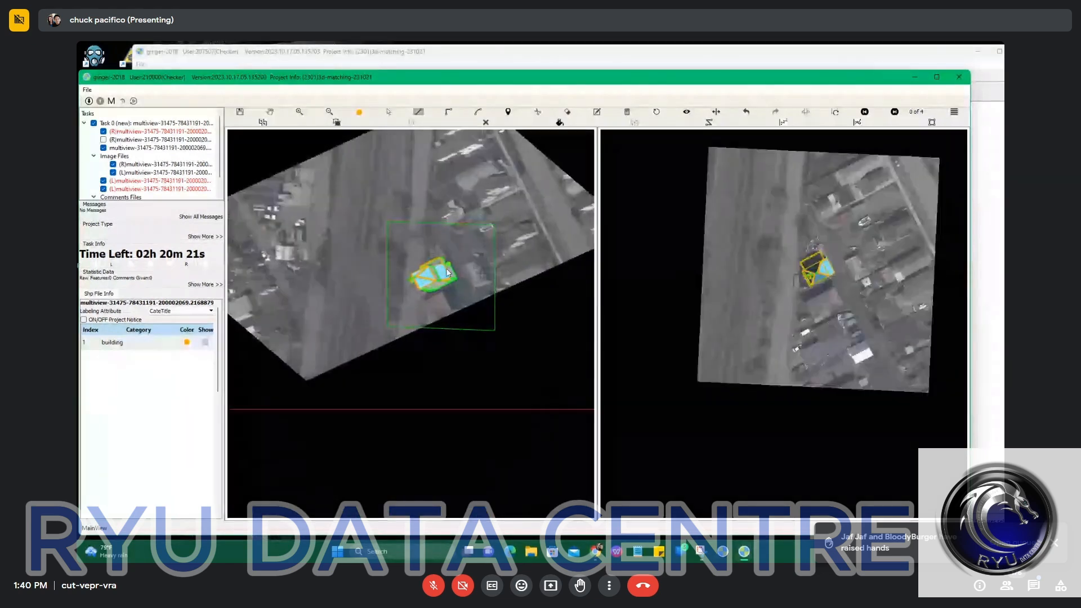
scroll(451, 299, up, 5)
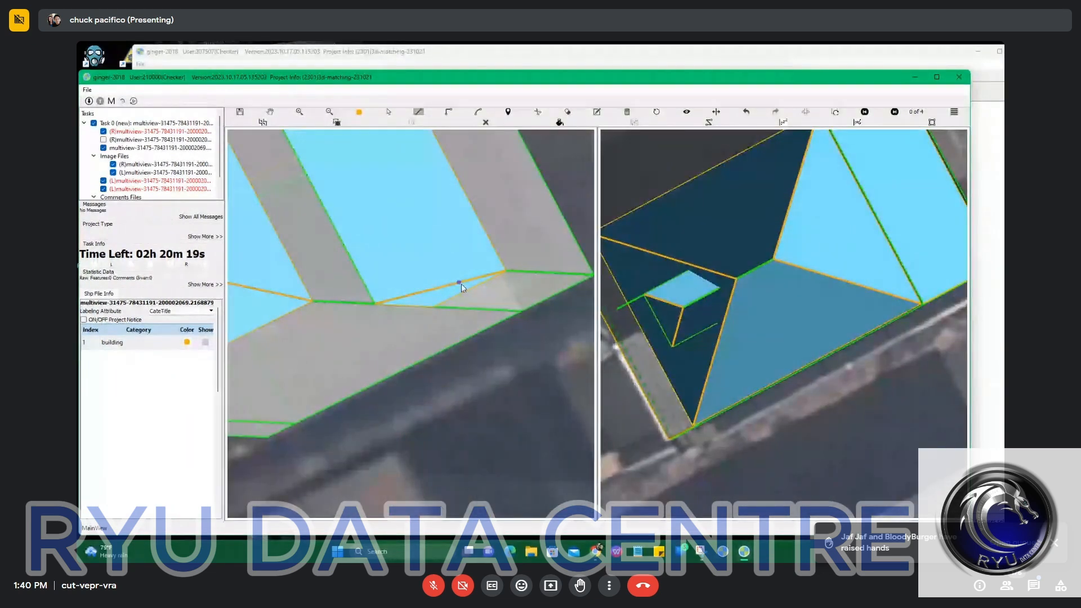
click(423, 295)
key(Escape)
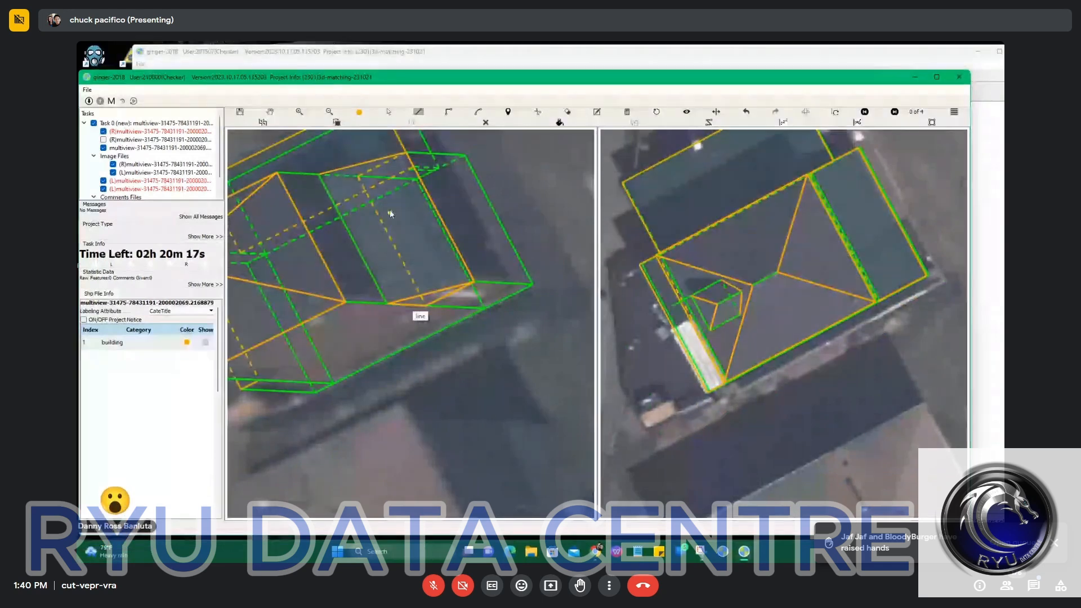
drag(363, 171, 398, 251)
scroll(398, 251, up, 3)
key(l)
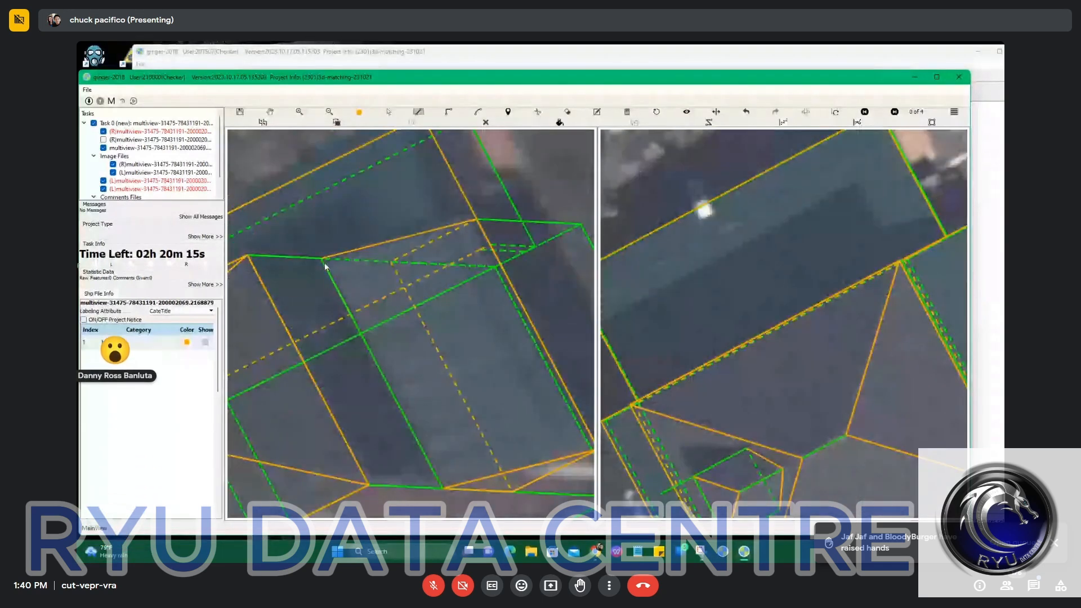
click(321, 259)
click(390, 262)
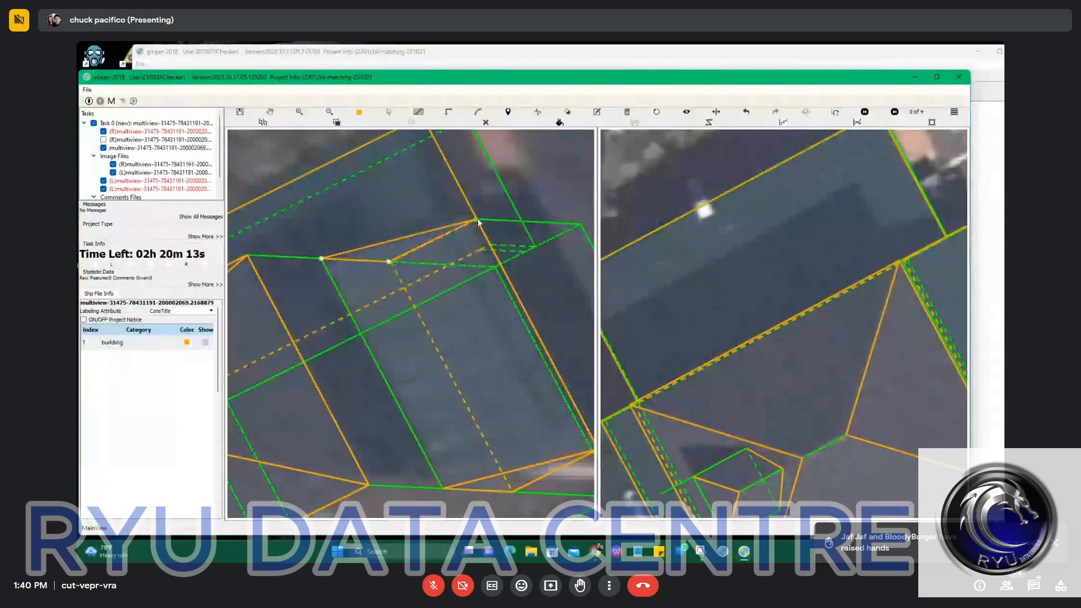
scroll(474, 264, down, 4)
key(f)
key(f)
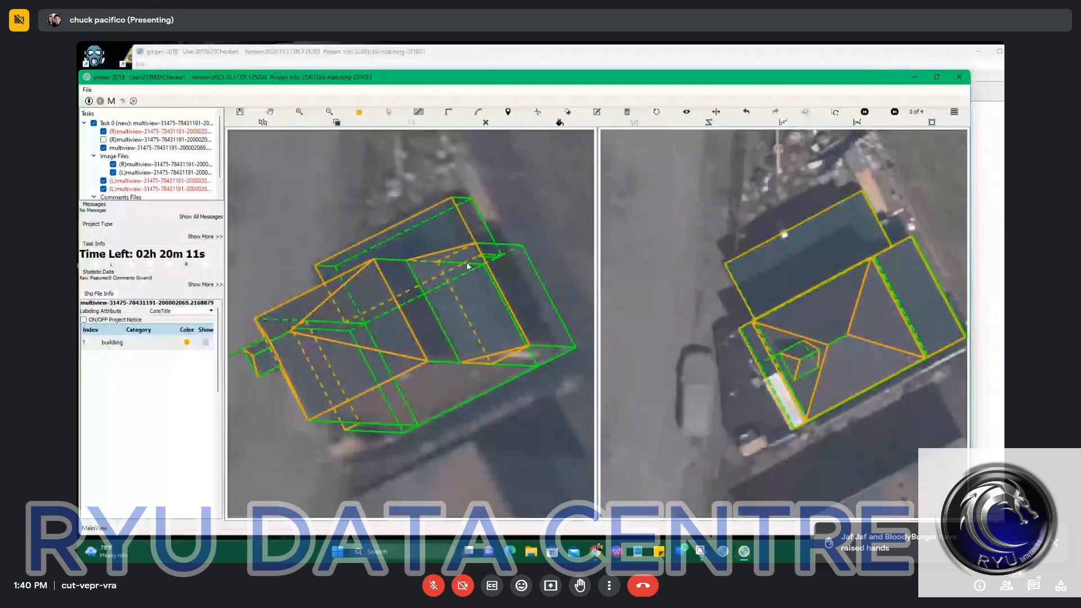
key(Escape)
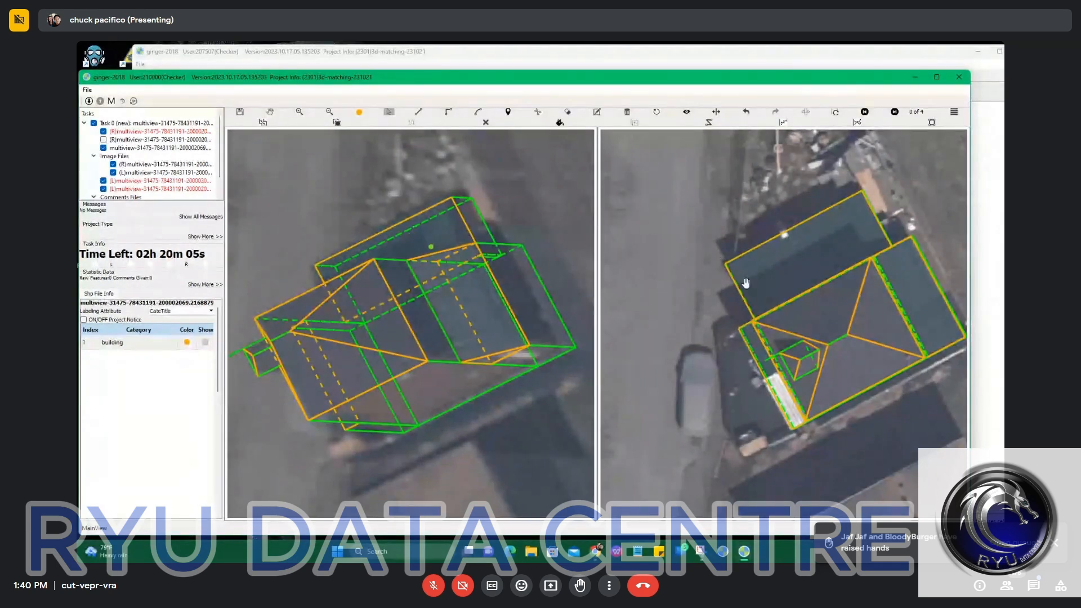
Show image 1 of 4 beside the main image, swap the two images and frame the rear lower roof
key(Tab)
key(Tab)
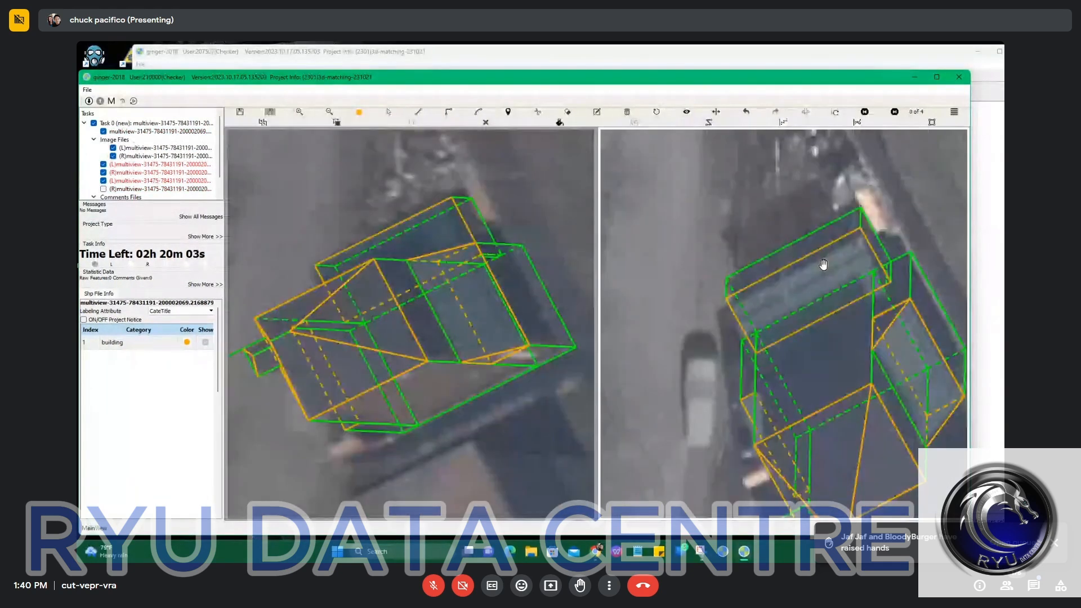
scroll(883, 316, up, 2)
key(space)
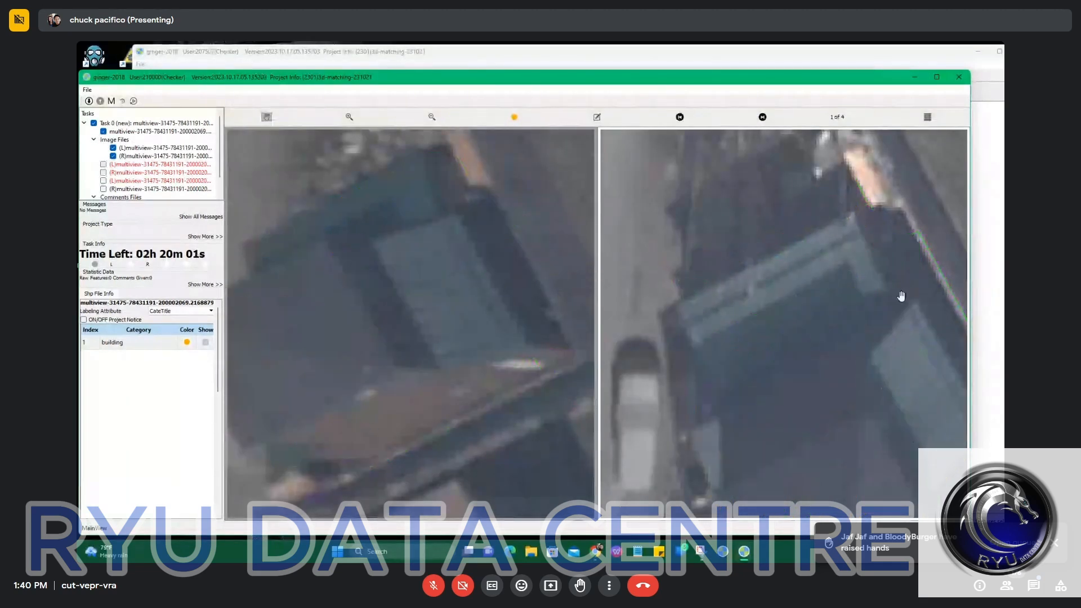
key(space)
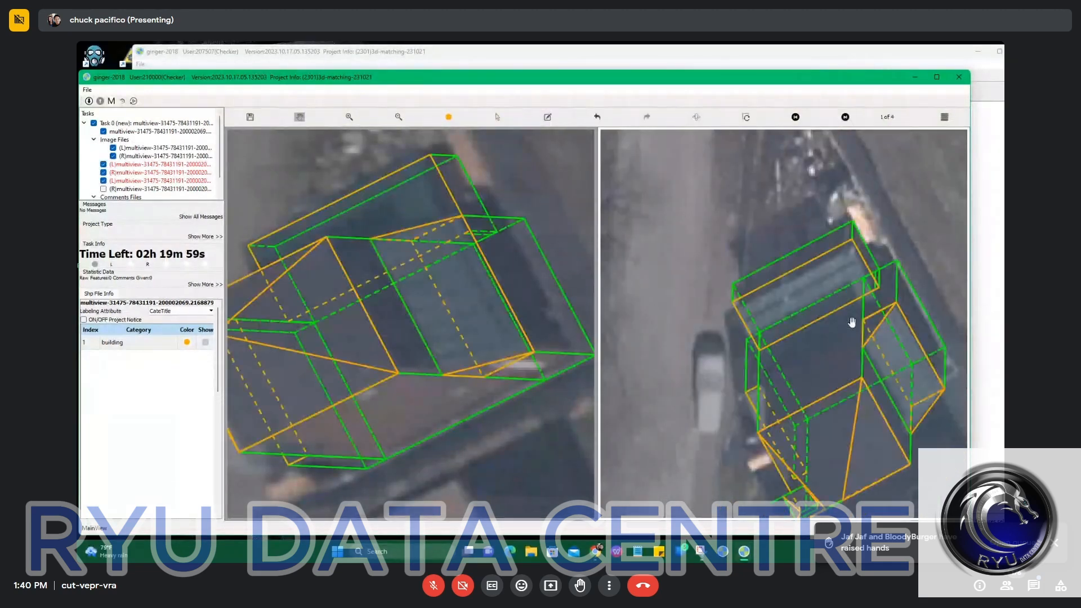
key(space)
key(space)
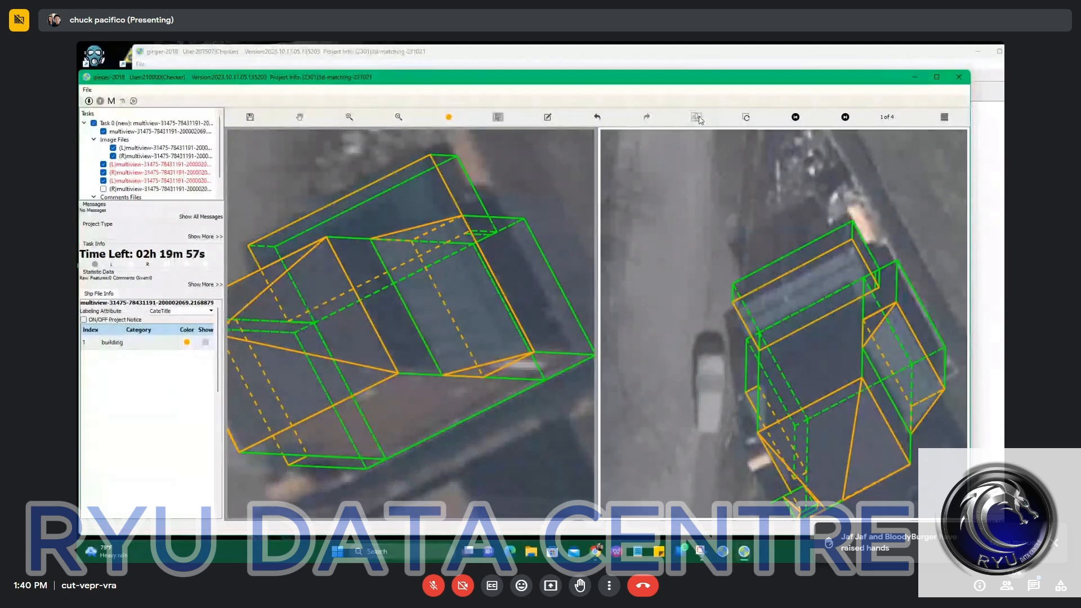
click(699, 118)
scroll(410, 421, up, 8)
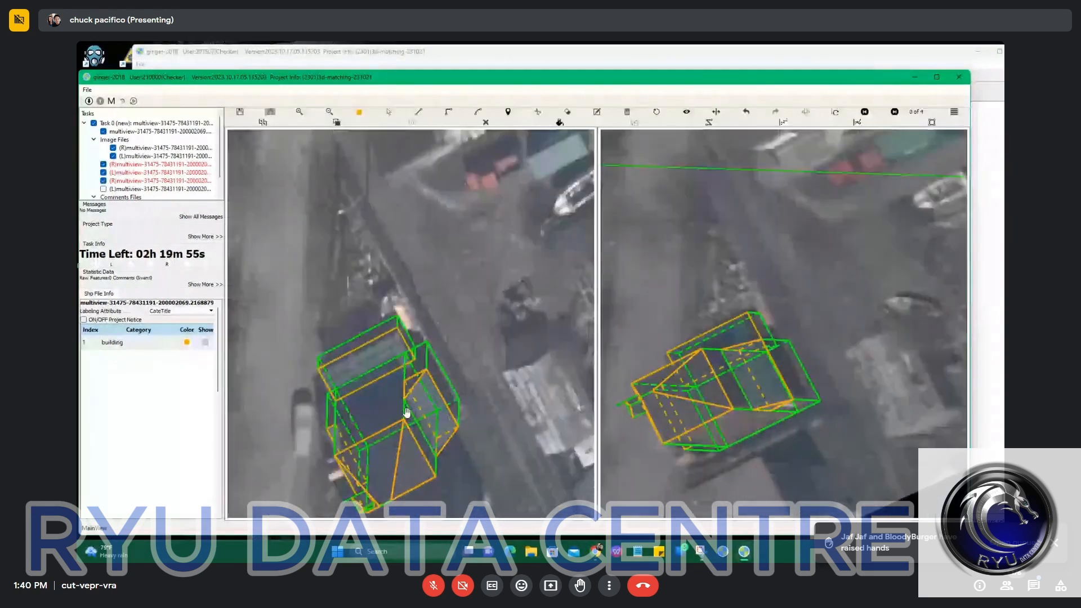
scroll(350, 312, up, 2)
scroll(349, 298, up, 2)
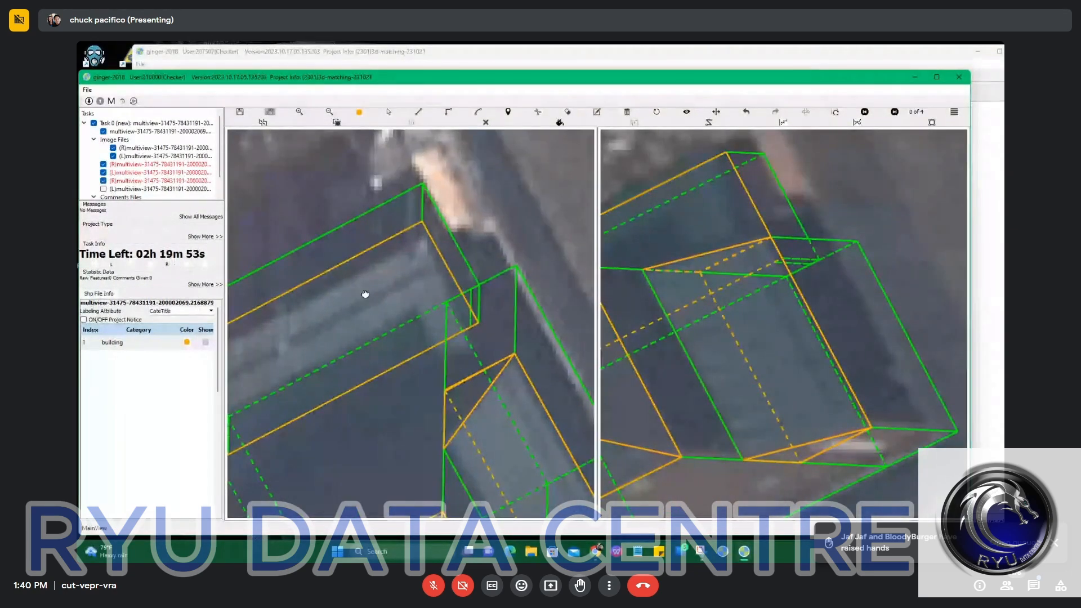
scroll(424, 270, up, 2)
Select the rear lower roof face and adjust its height to match the roof in both images
click(432, 285)
click(503, 279)
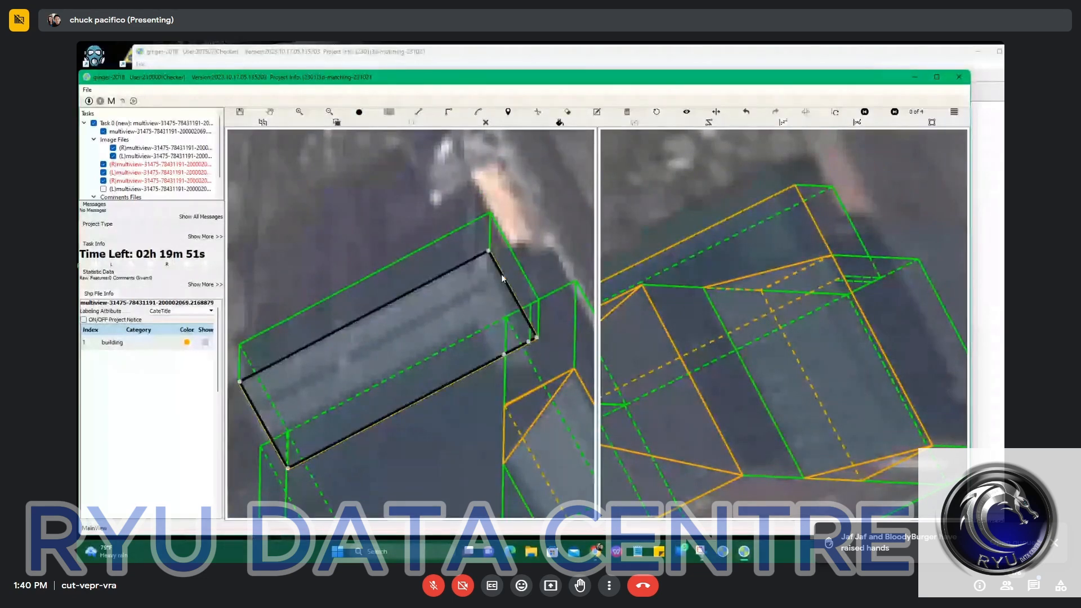
scroll(503, 279, down, 5)
key(space)
key(space)
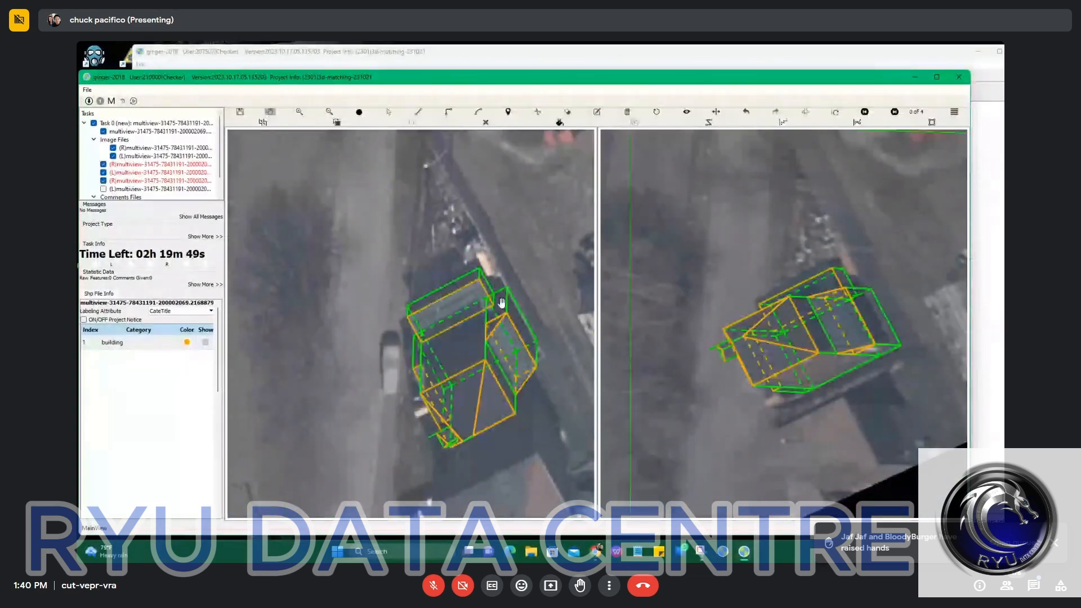
scroll(455, 293, up, 4)
click(446, 278)
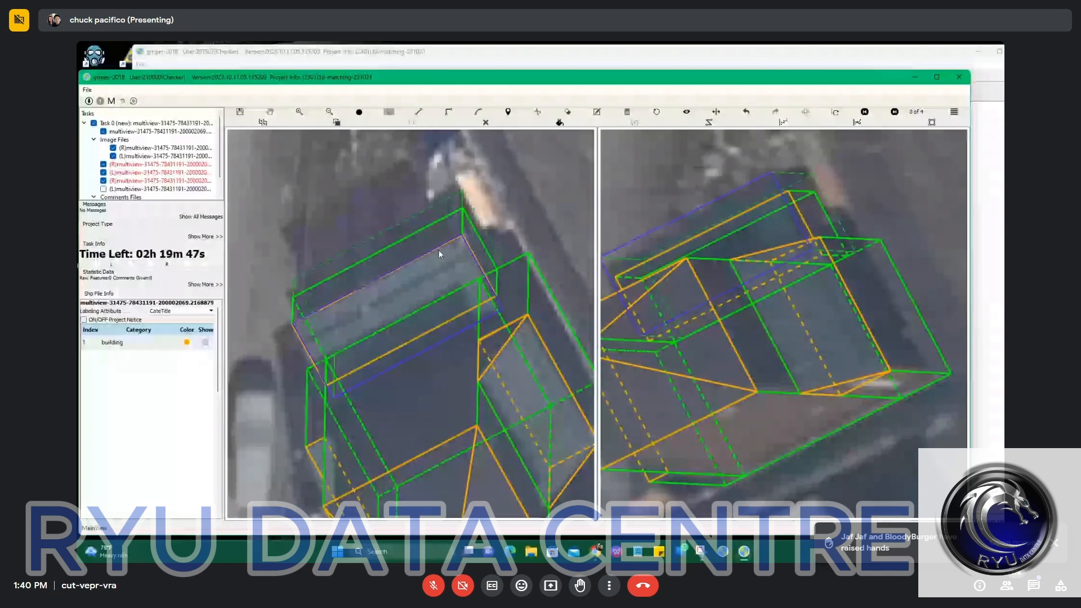
key(ctrl+z)
key(ctrl+z)
key(ctrl+z)
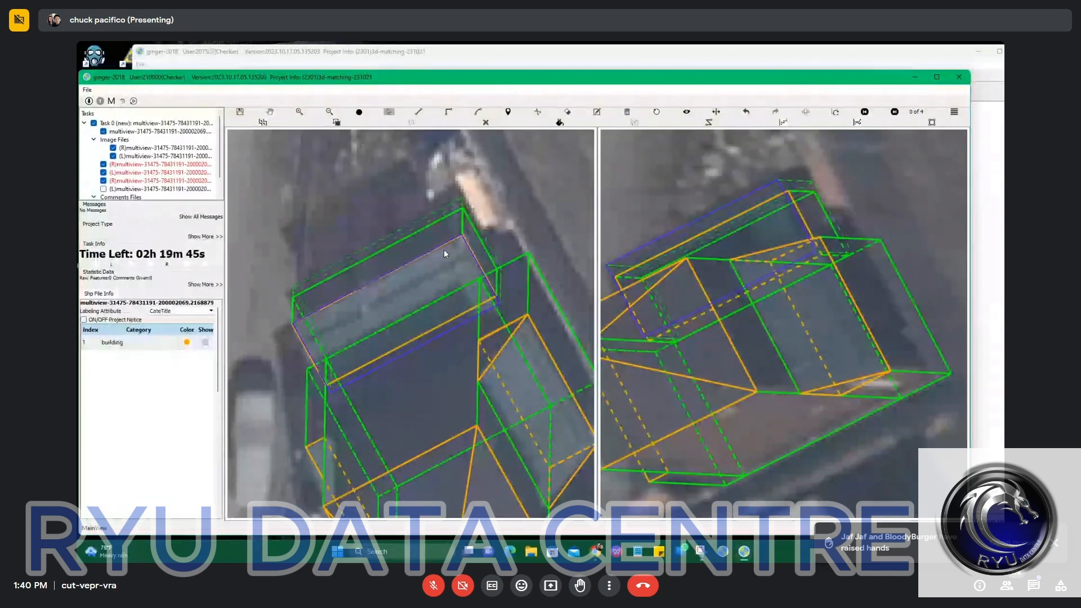
scroll(444, 253, down, 2)
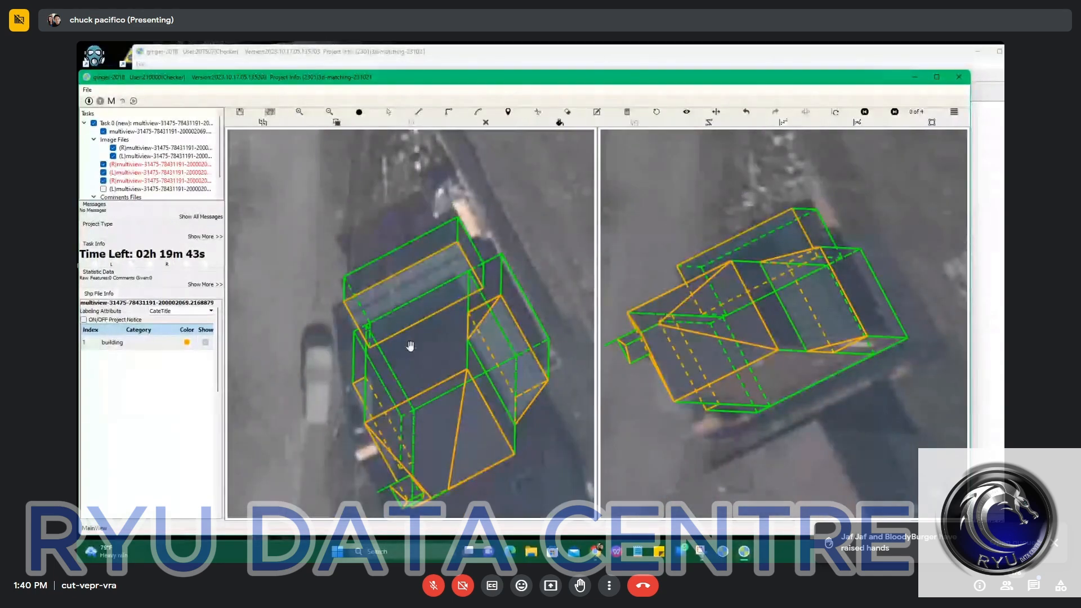
Check the bare image and draw a segment across the wall above the rear lower roof, parallel to that roof's inner edge
key(space)
scroll(411, 336, up, 2)
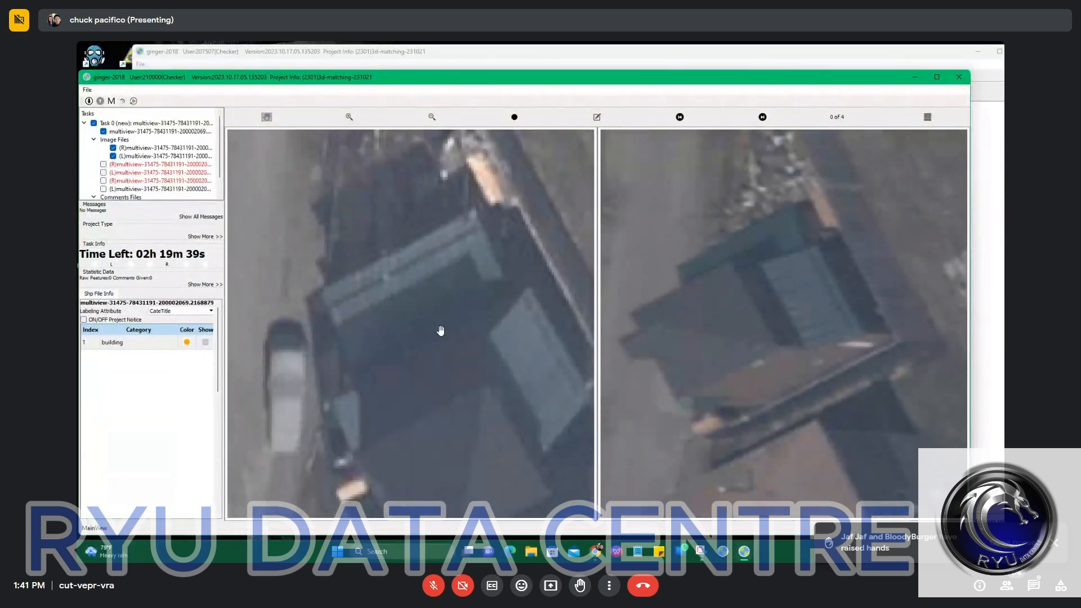
scroll(429, 373, up, 1)
key(space)
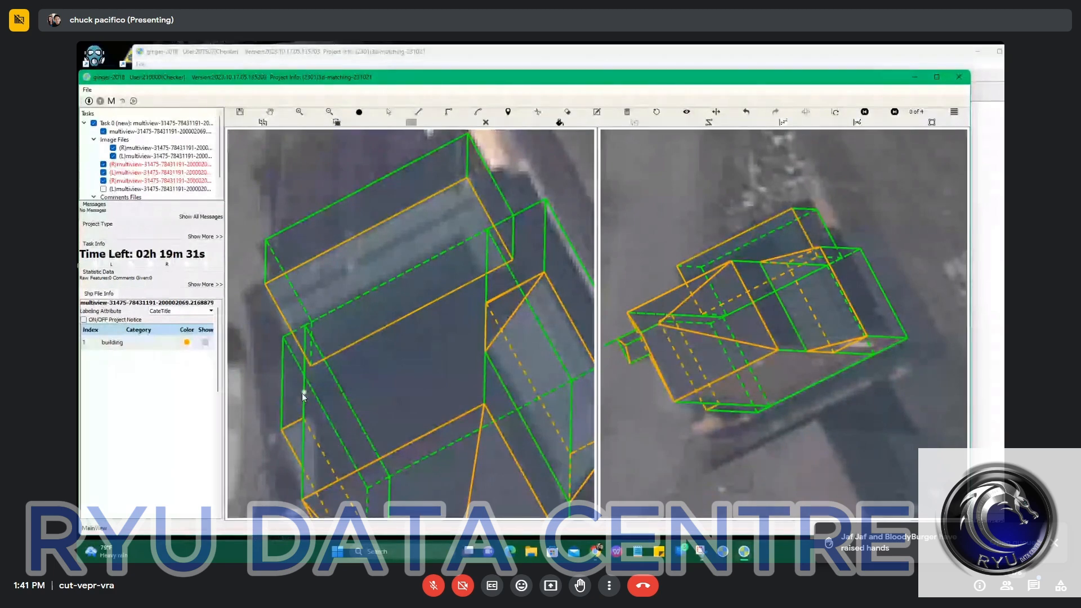
click(378, 334)
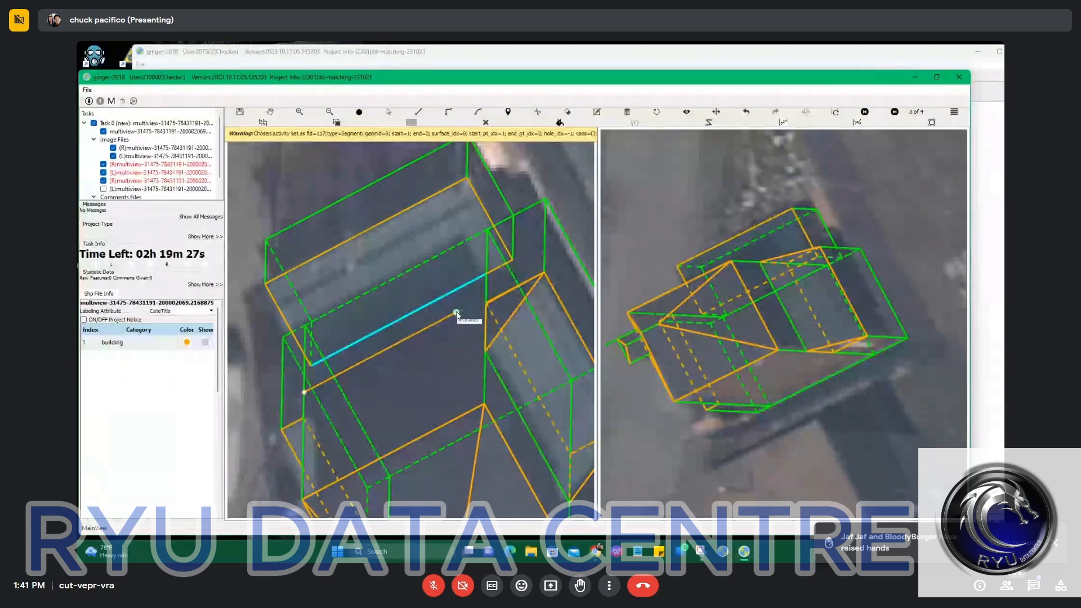
click(485, 297)
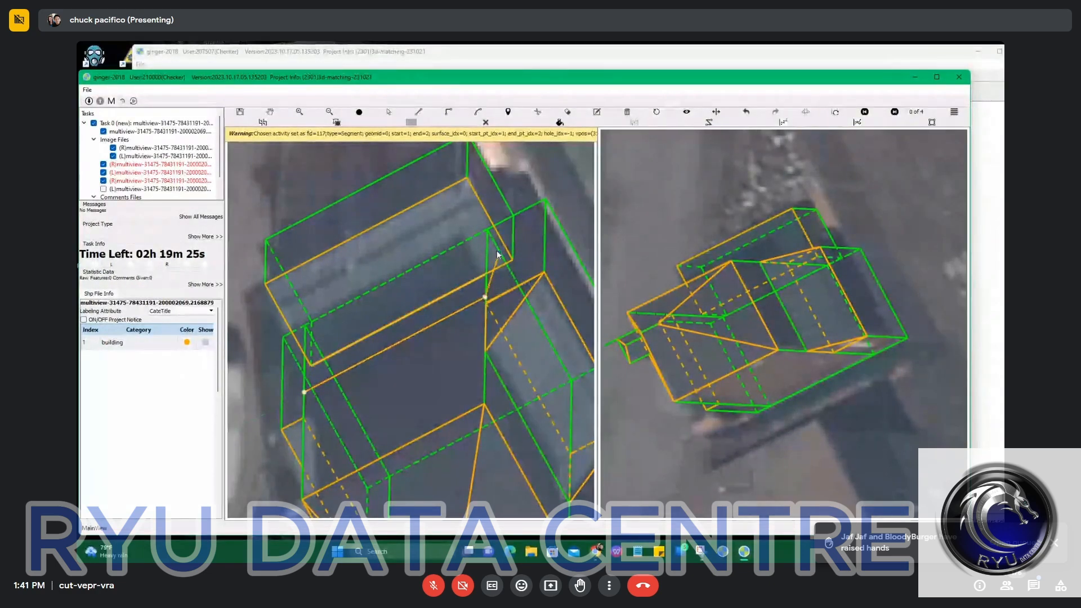
double_click(519, 282)
scroll(518, 315, down, 2)
key(Escape)
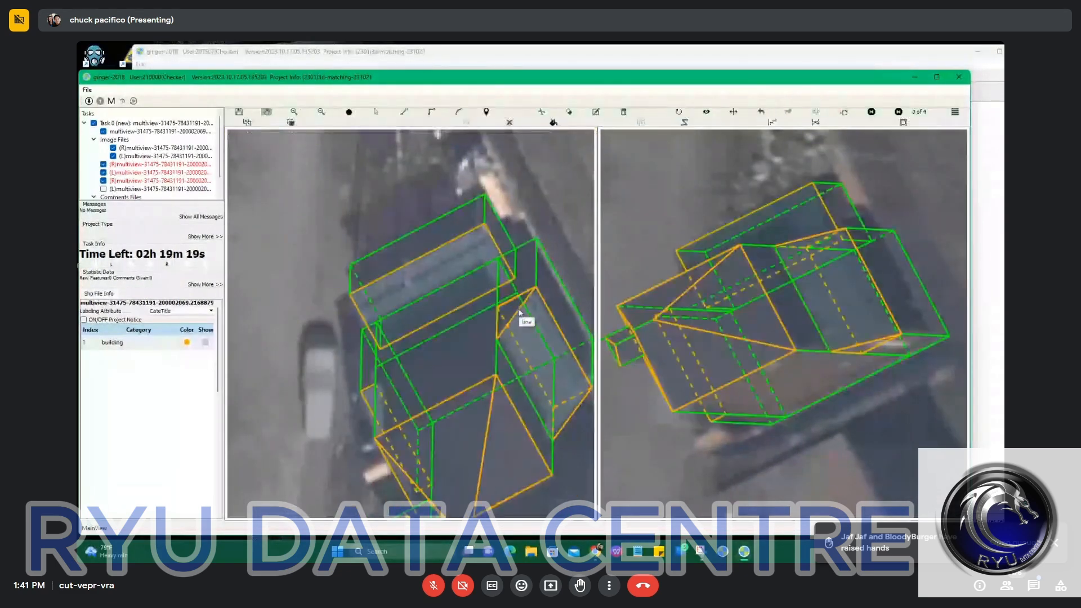
Create a sloped face from the new wall segment to the outer edge of the rear lower roof
scroll(396, 294, up, 2)
key(l)
click(371, 392)
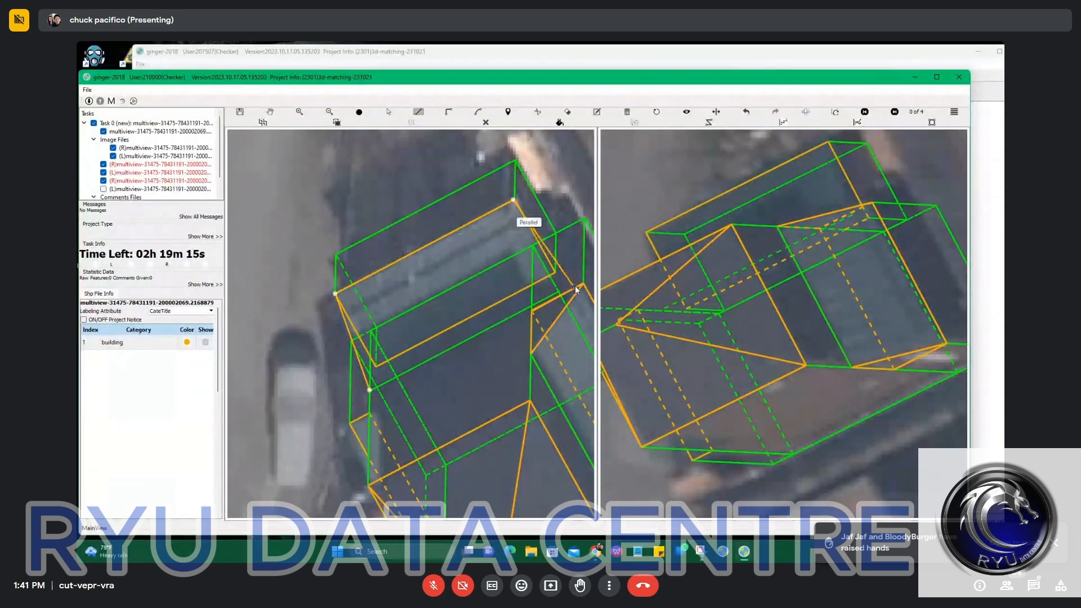
click(551, 301)
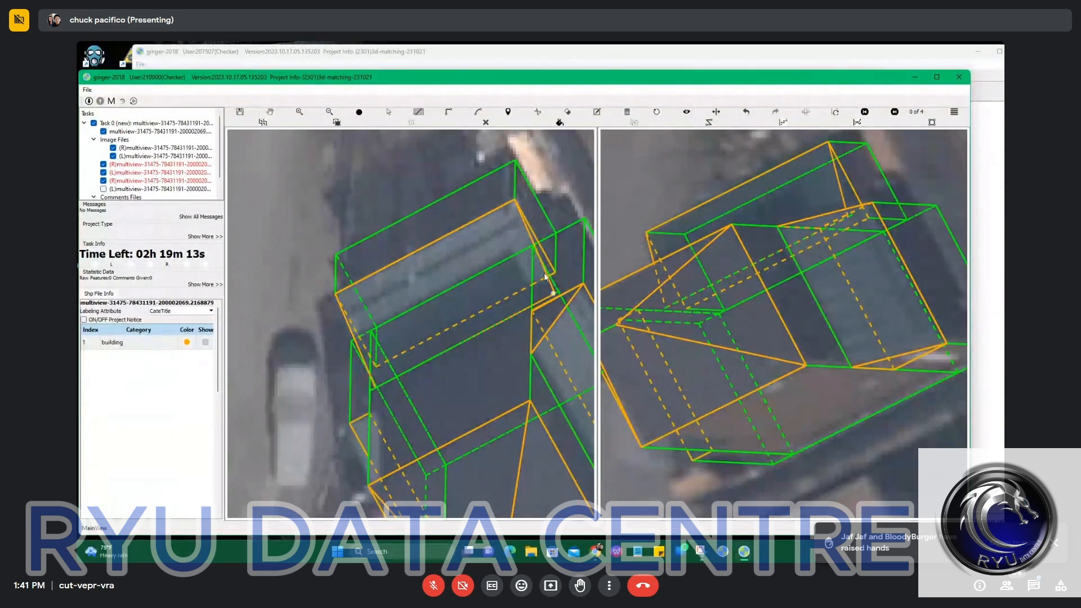
Create the triangular end faces at both ends of the sloped rear roof
scroll(556, 274, up, 2)
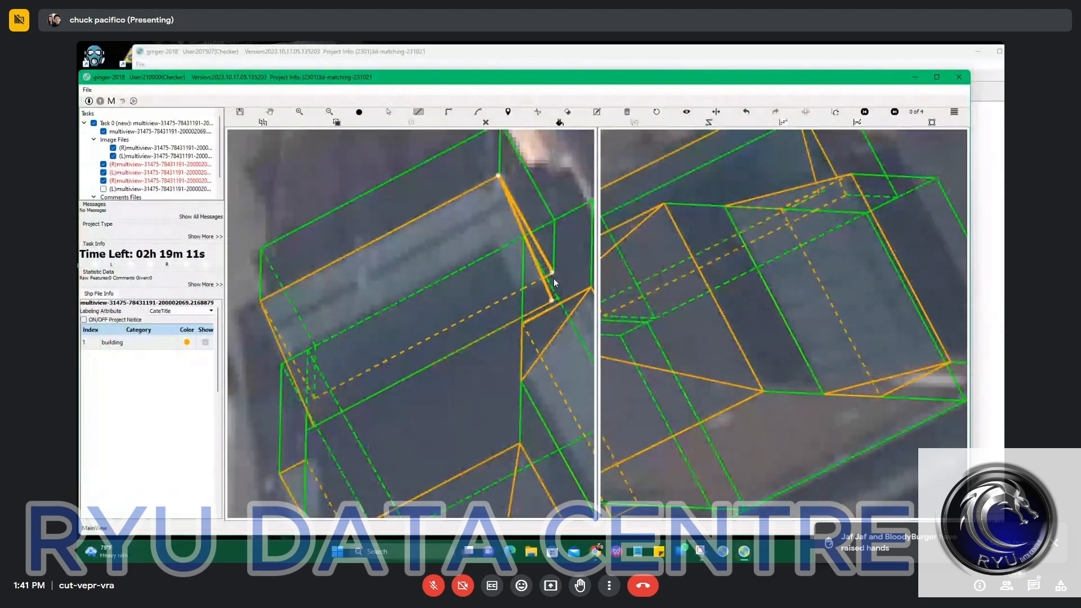
click(315, 427)
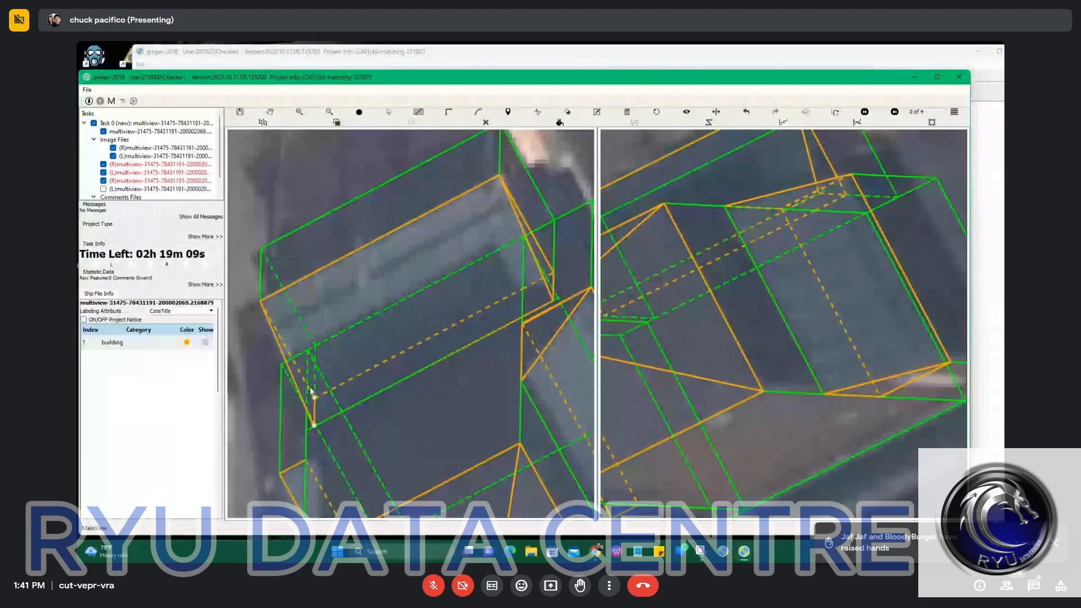
scroll(307, 377, down, 5)
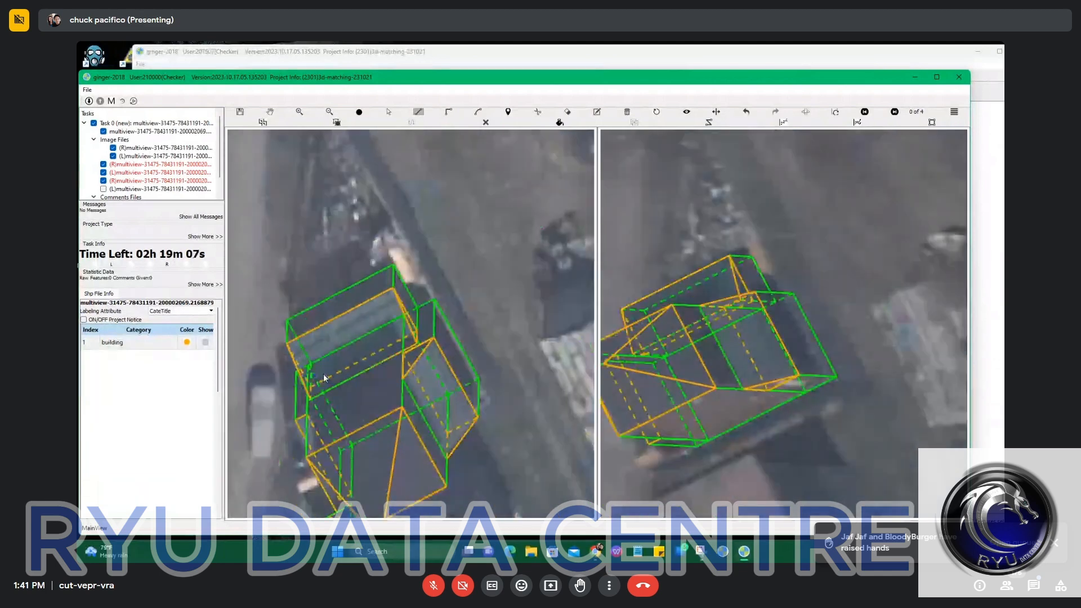
Examine the sloped side and rear roofs with their end faces from several angles in the 3D view
drag(412, 331, 297, 316)
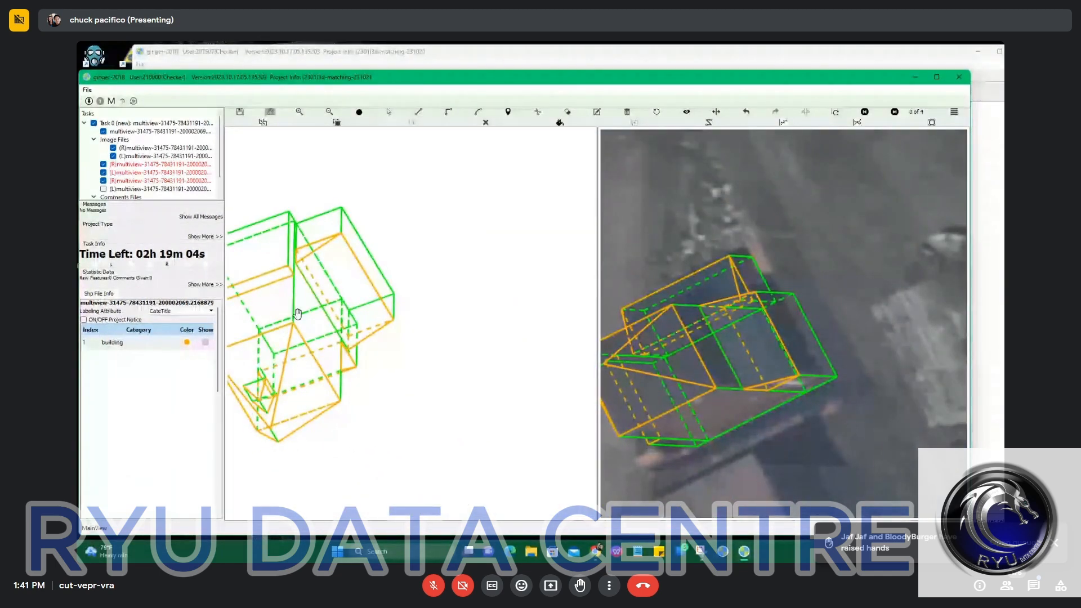
key(f)
scroll(341, 294, up, 3)
drag(368, 319, 497, 335)
key(f)
key(f)
scroll(458, 287, down, 3)
scroll(439, 280, down, 2)
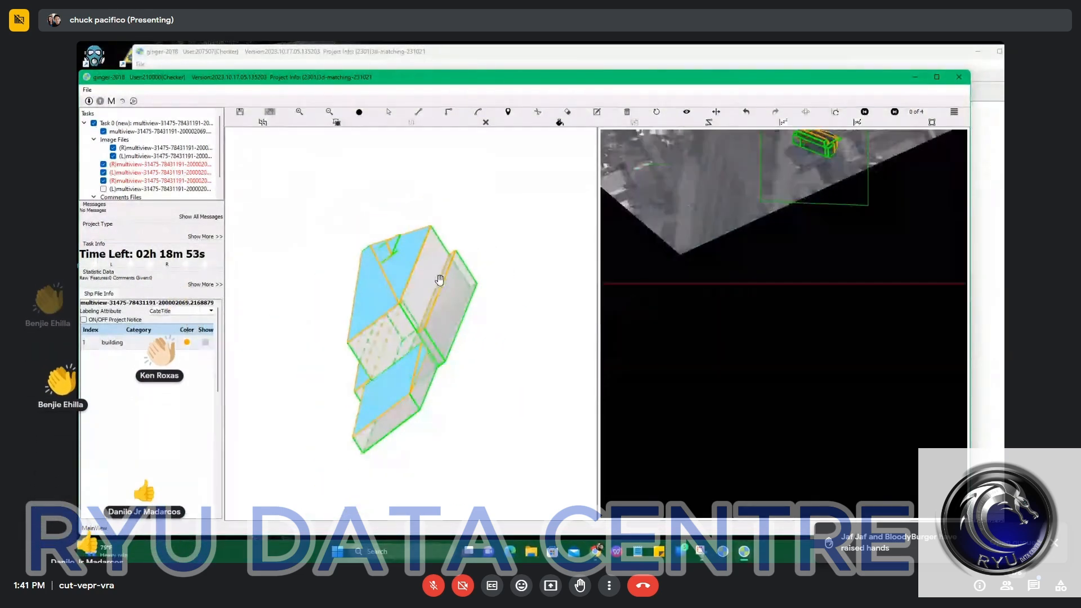
Compare the building annotation with the roof outlines in images 2 of 4 and 1 of 4
key(space)
scroll(472, 360, up, 4)
drag(776, 477, 796, 310)
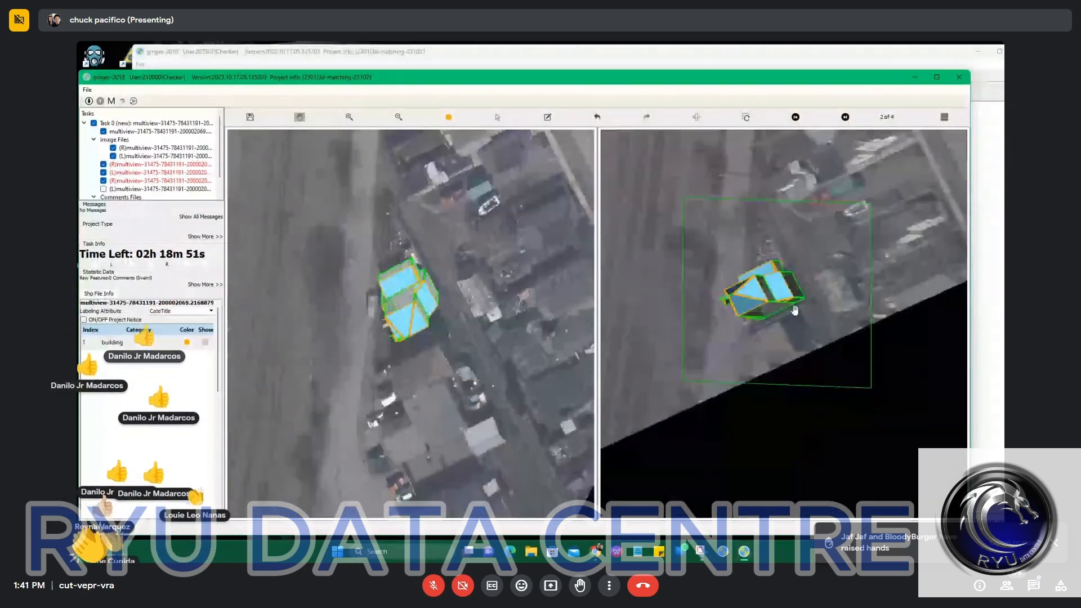
scroll(790, 323, up, 5)
key(space)
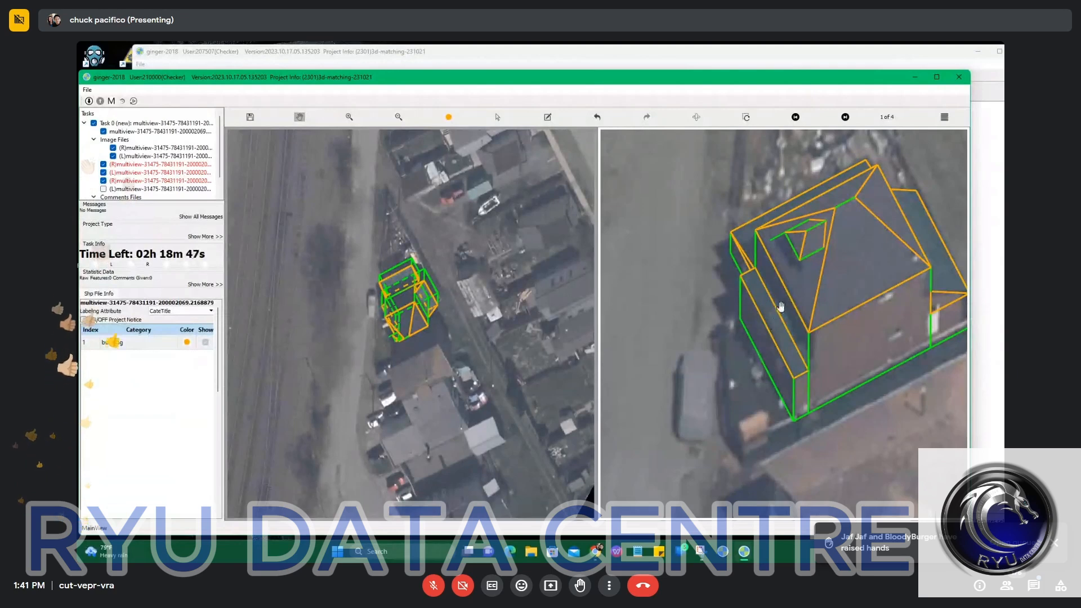
scroll(777, 306, up, 5)
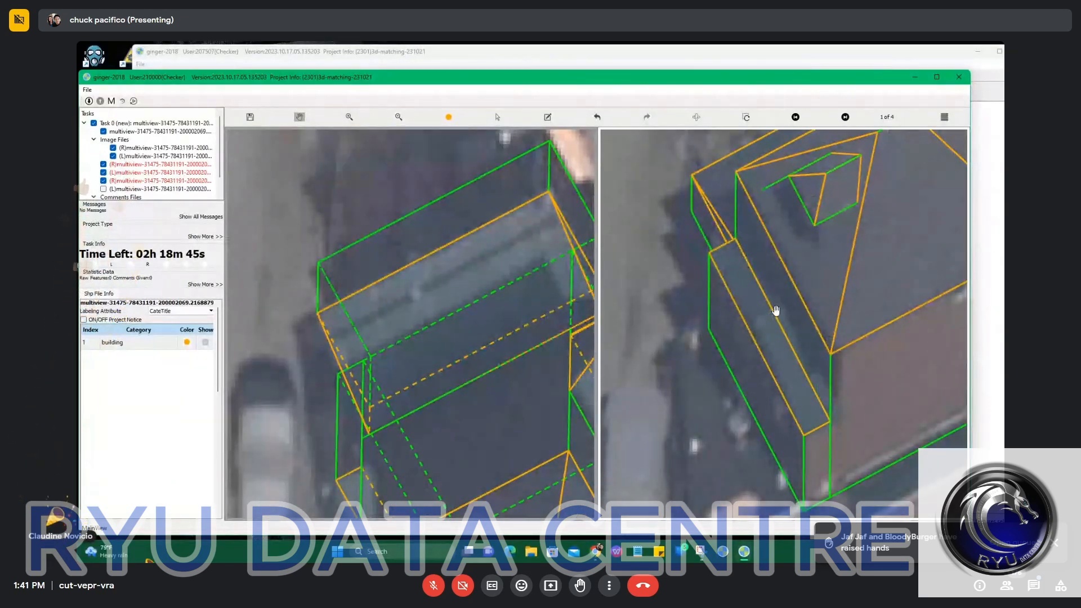
scroll(778, 306, down, 2)
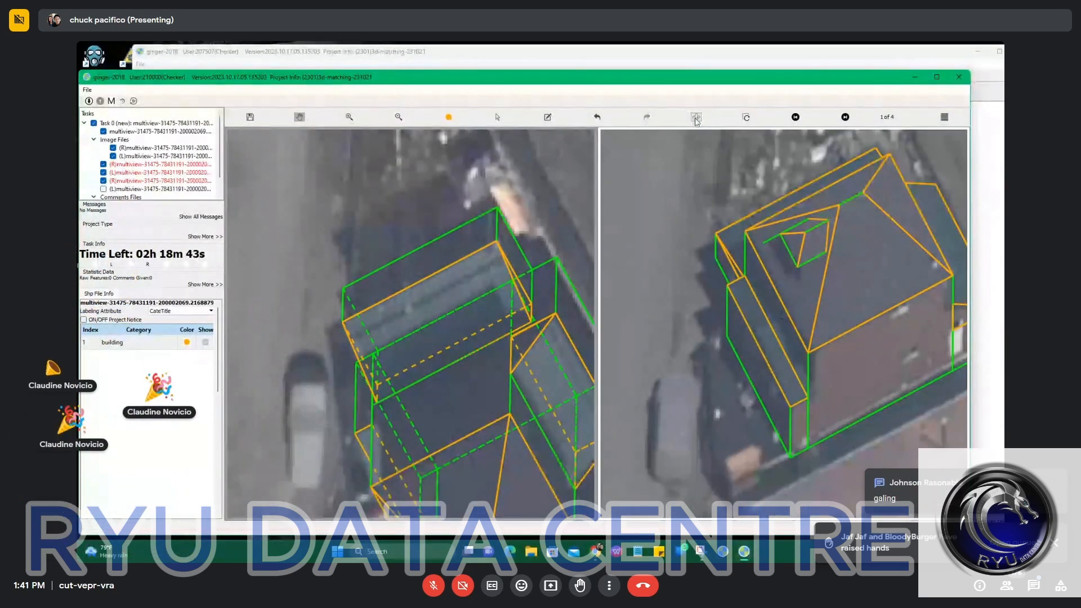
Swap the two images and frame the whole hip-roof building in the main image
key(s)
key(space)
scroll(414, 380, up, 5)
scroll(414, 380, up, 6)
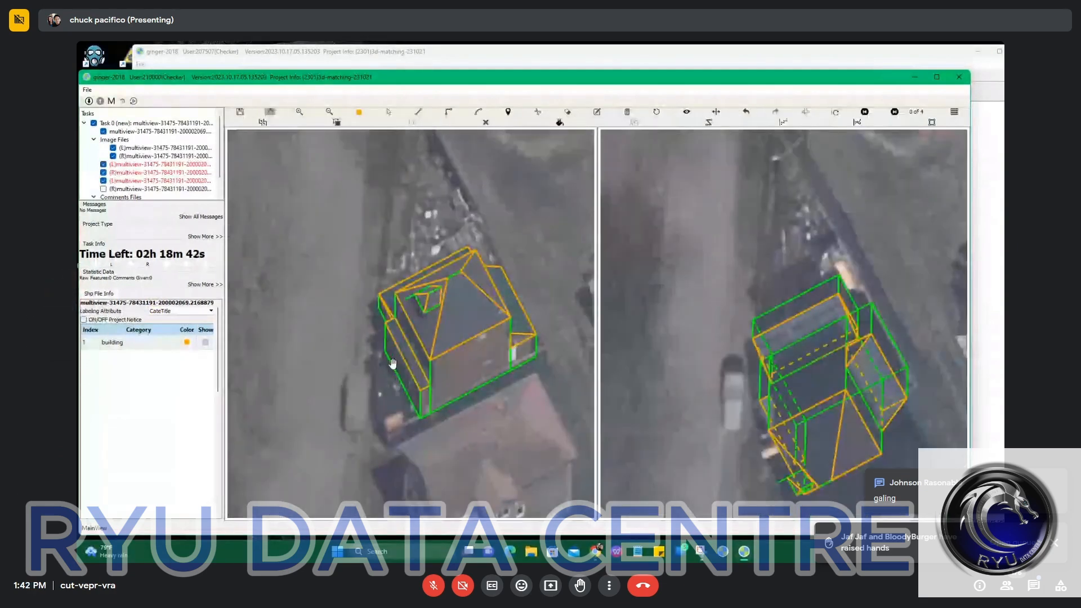
Try to draw a ridge segment on the narrow side roof, parallel to its short end edge
drag(404, 333, 426, 343)
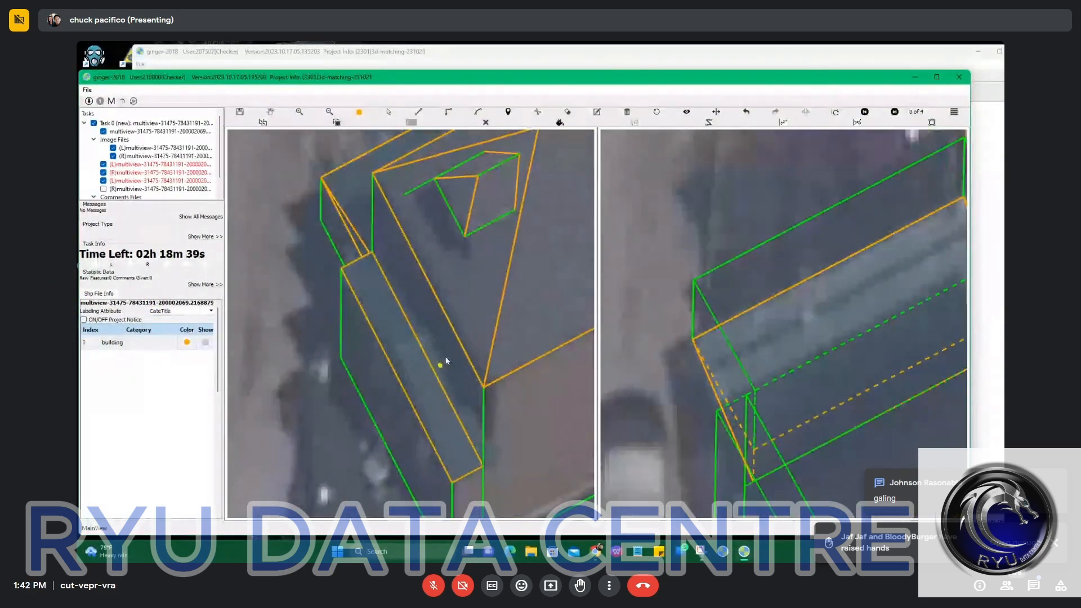
click(431, 330)
click(349, 259)
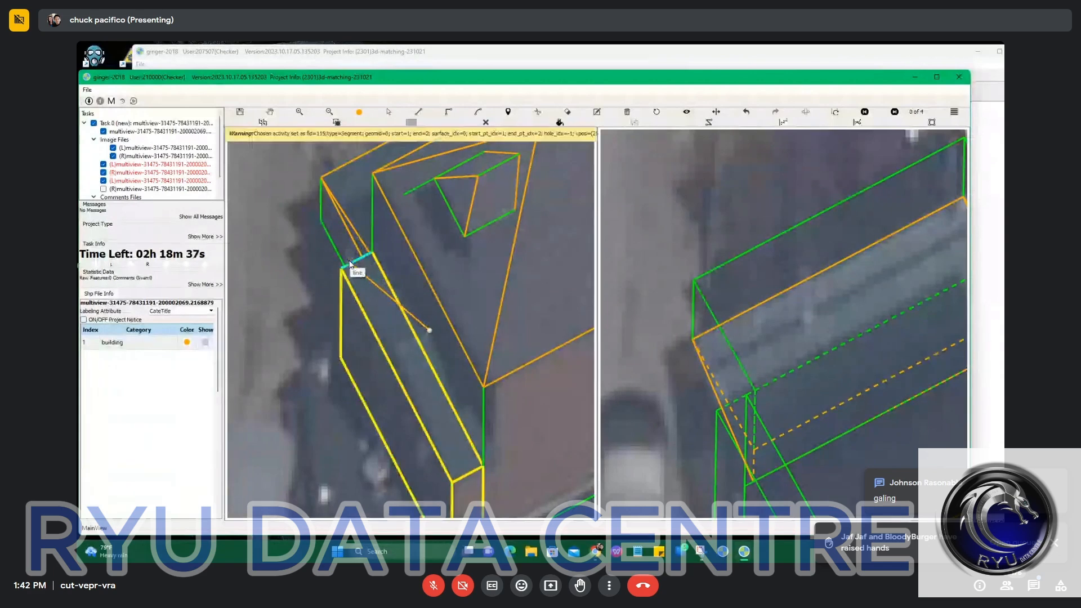
click(398, 347)
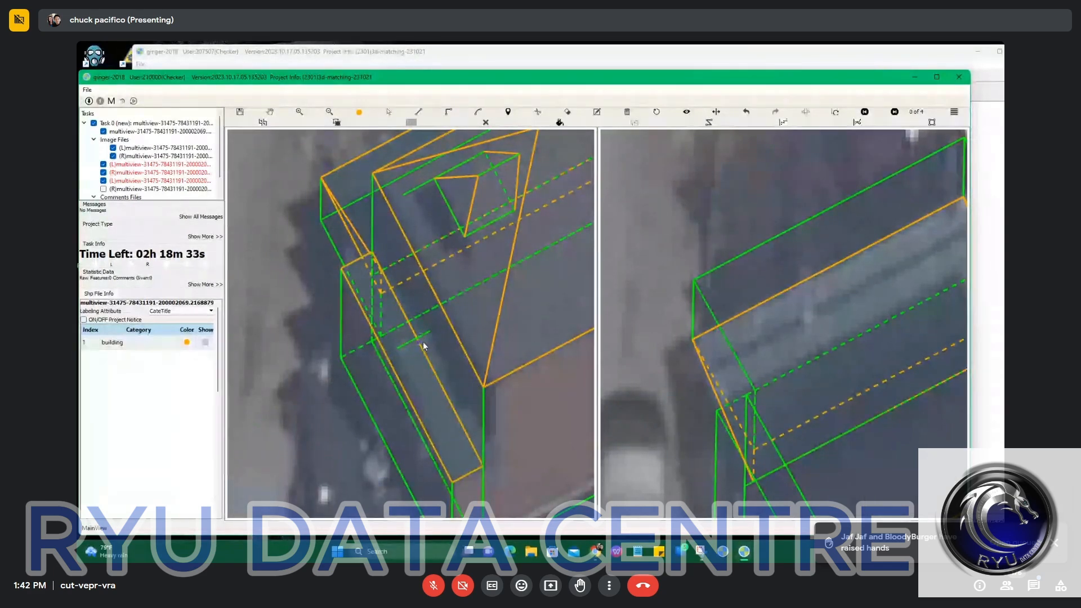
Compare the side roof's ridge segment with images 1 of 4 and 4 of 4, and delete it
scroll(424, 342, down, 1)
middle_drag(783, 439, 747, 218)
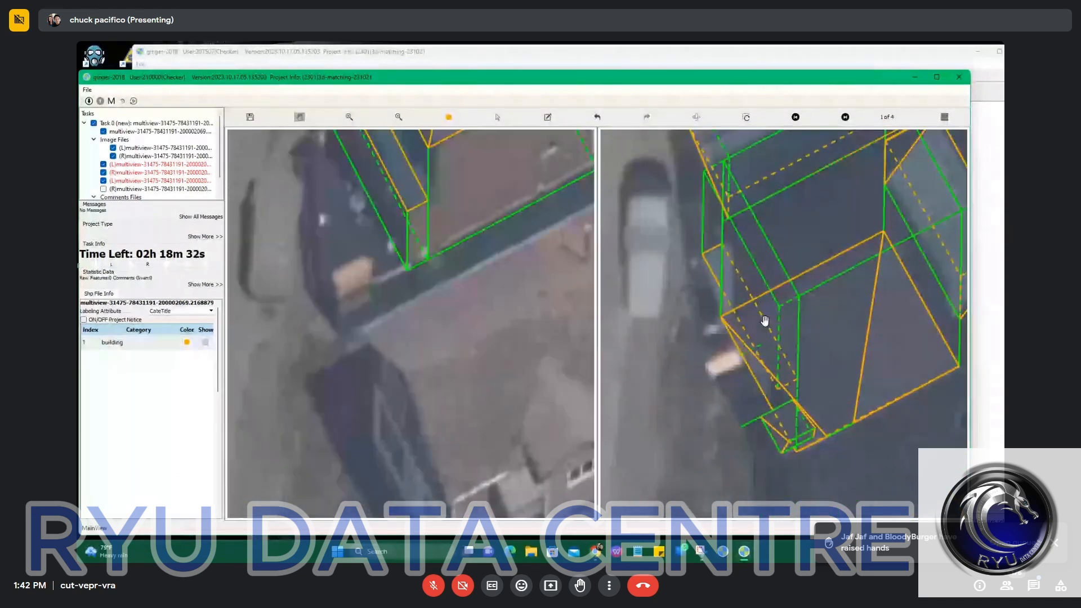
key(Left)
scroll(784, 396, up, 1)
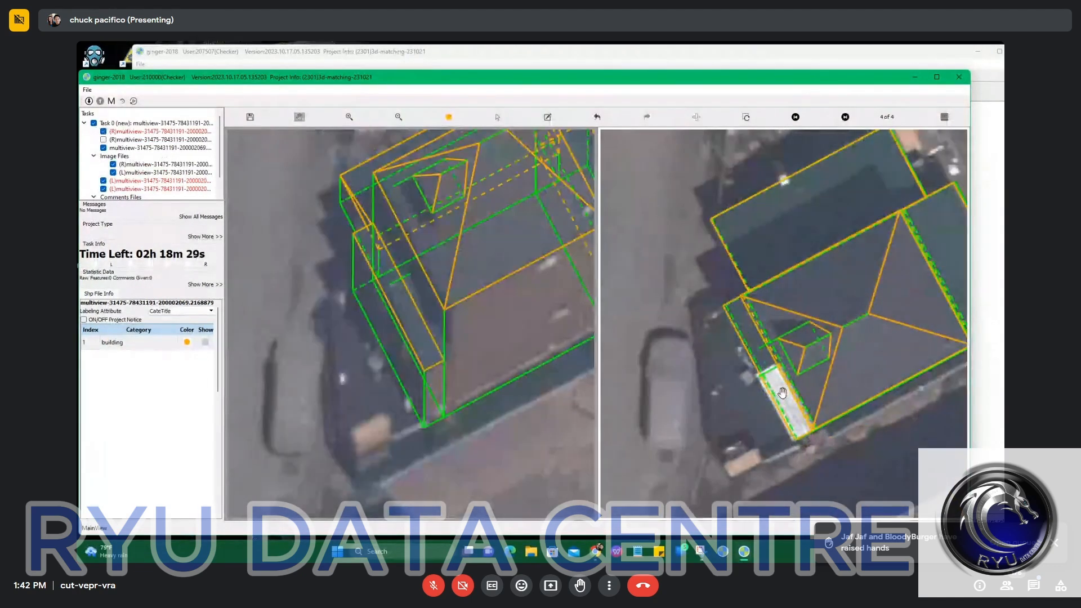
scroll(781, 394, down, 2)
click(400, 338)
Draw a new ridge segment across the middle of the narrow side roof, parallel to its short end edge
scroll(402, 336, up, 5)
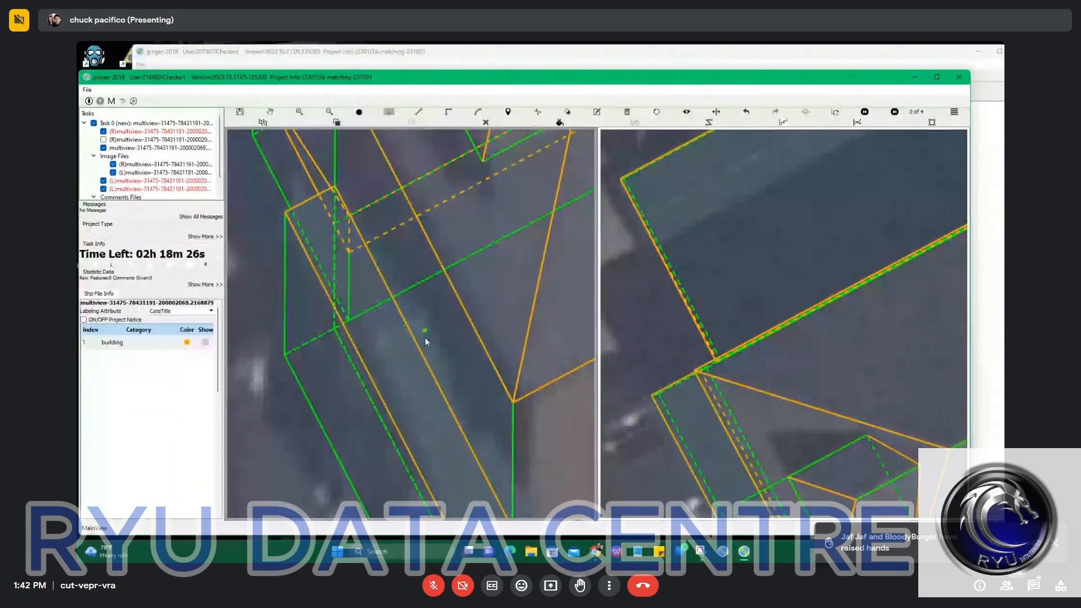
scroll(426, 338, down, 2)
scroll(429, 335, up, 1)
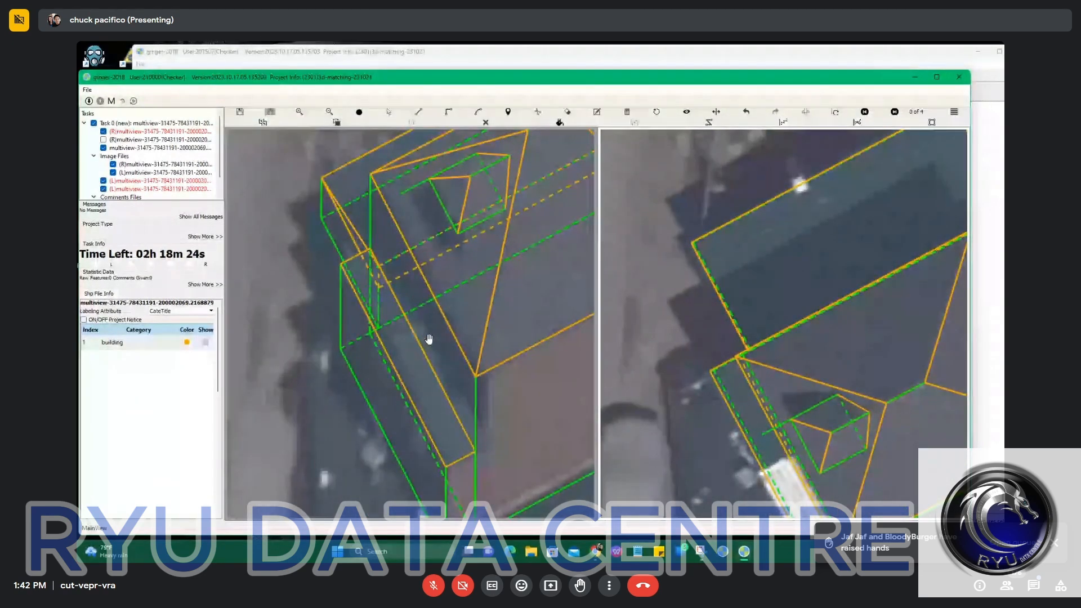
click(422, 322)
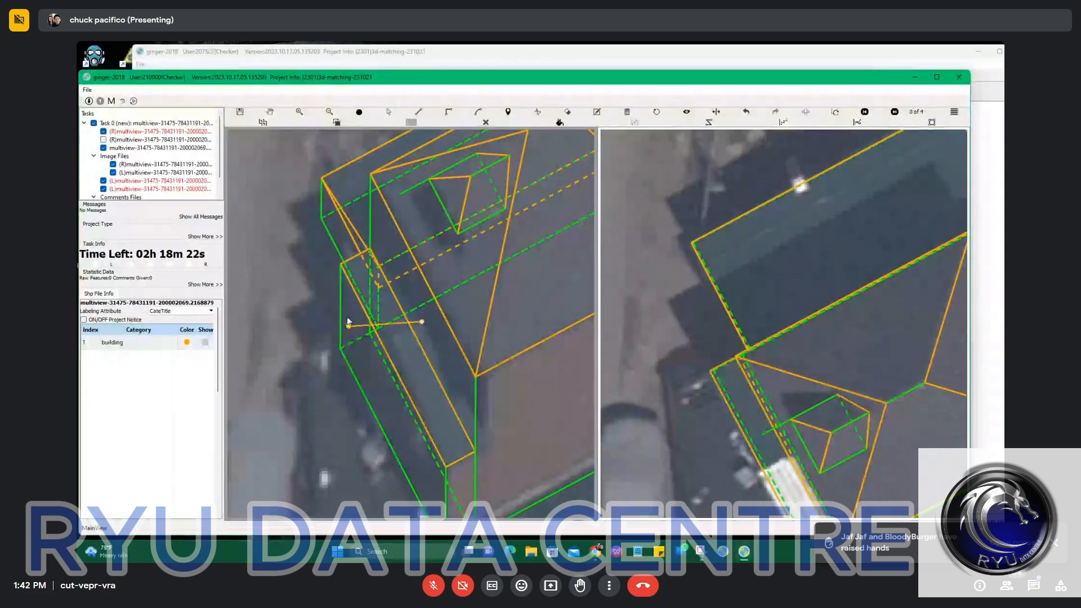
click(348, 261)
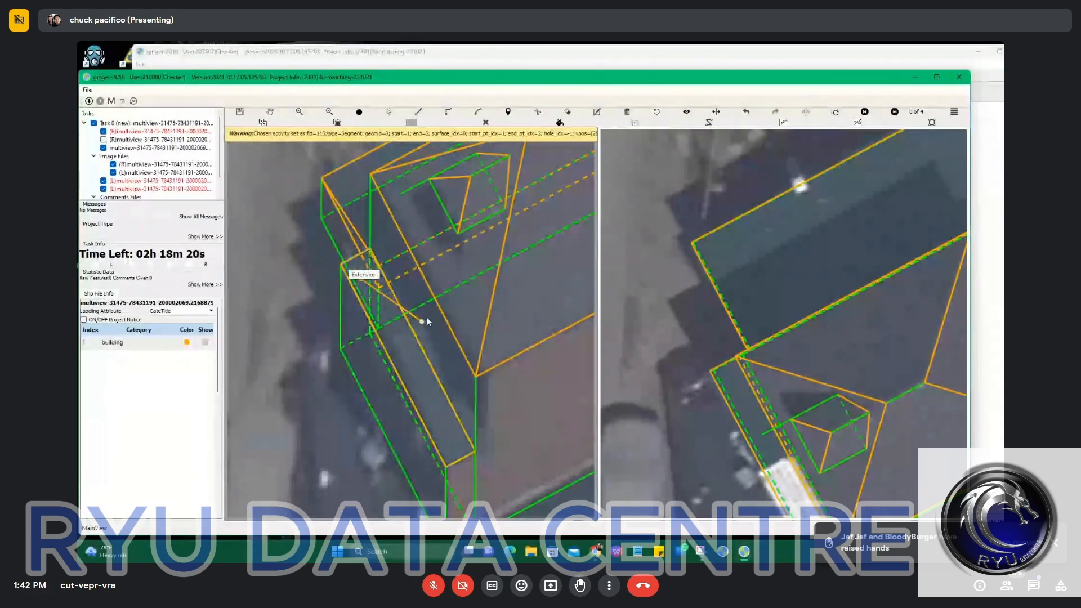
click(393, 338)
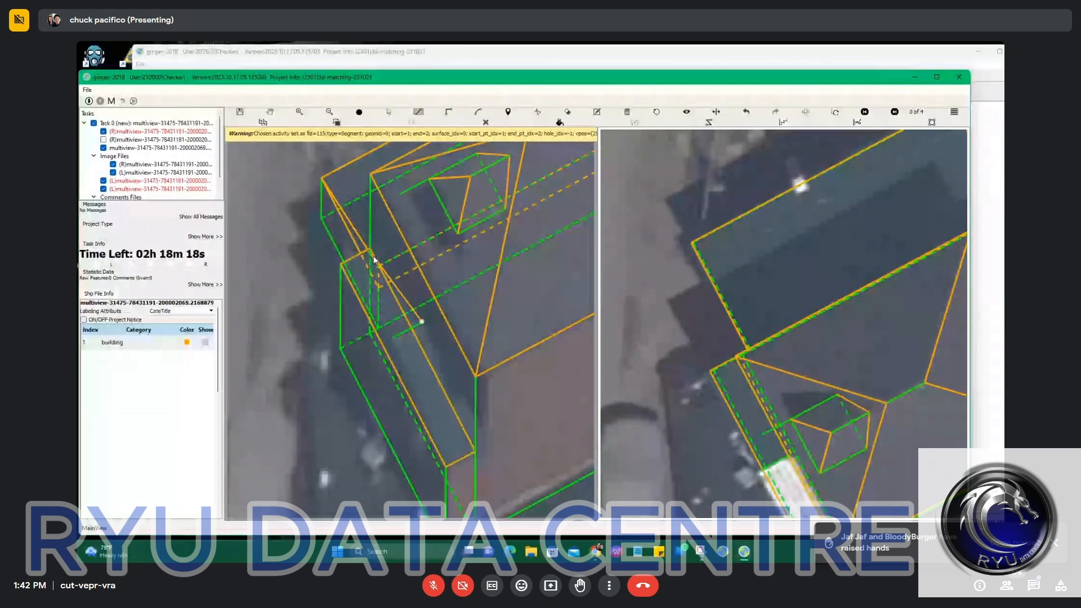
Connect the side roof's ridge to the corners of both short ends to form its two sloped faces
right_click(394, 339)
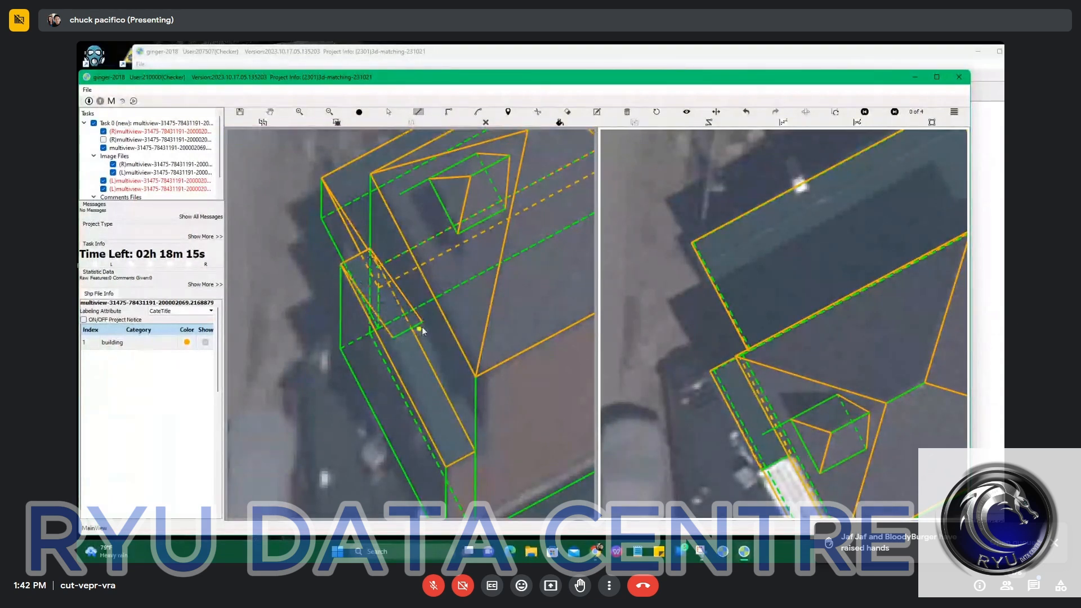
click(447, 467)
click(475, 452)
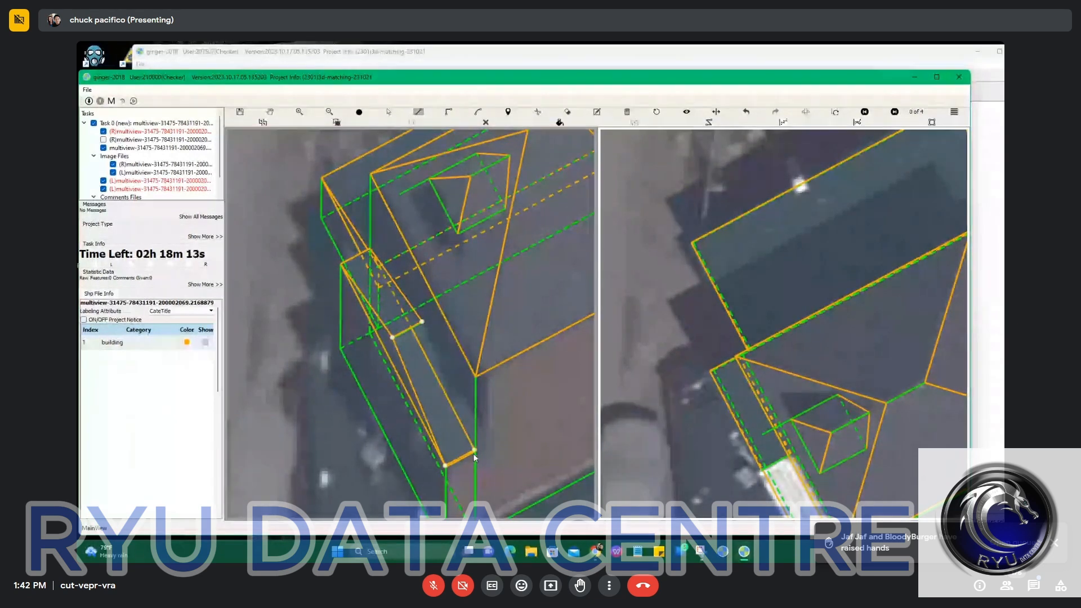
right_click(474, 452)
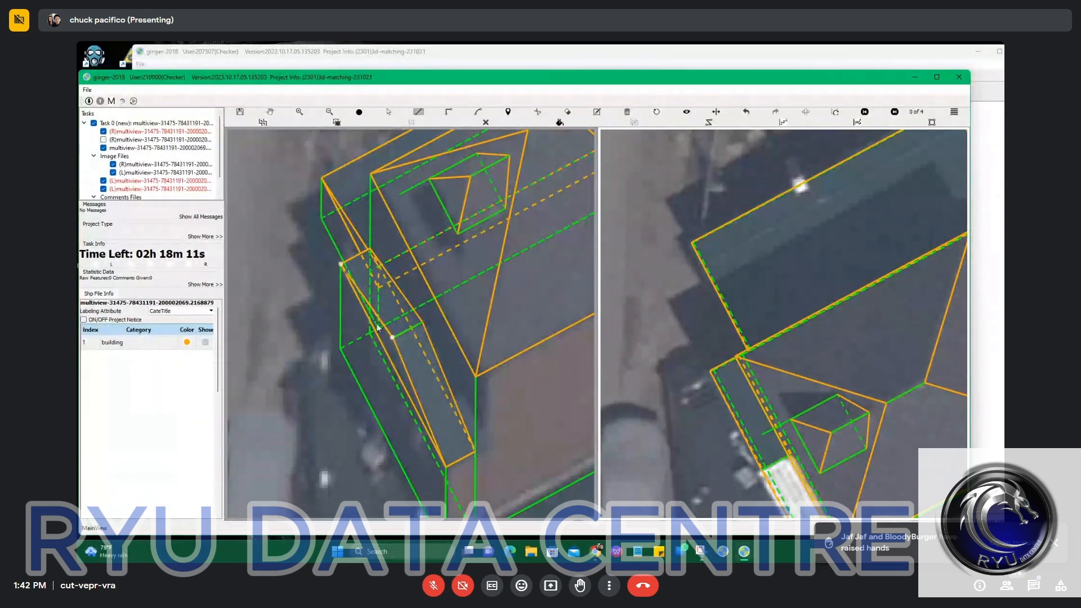
Examine the narrow side roof's ridge and sloped faces with filled surfaces in the 3D view
scroll(436, 414, down, 2)
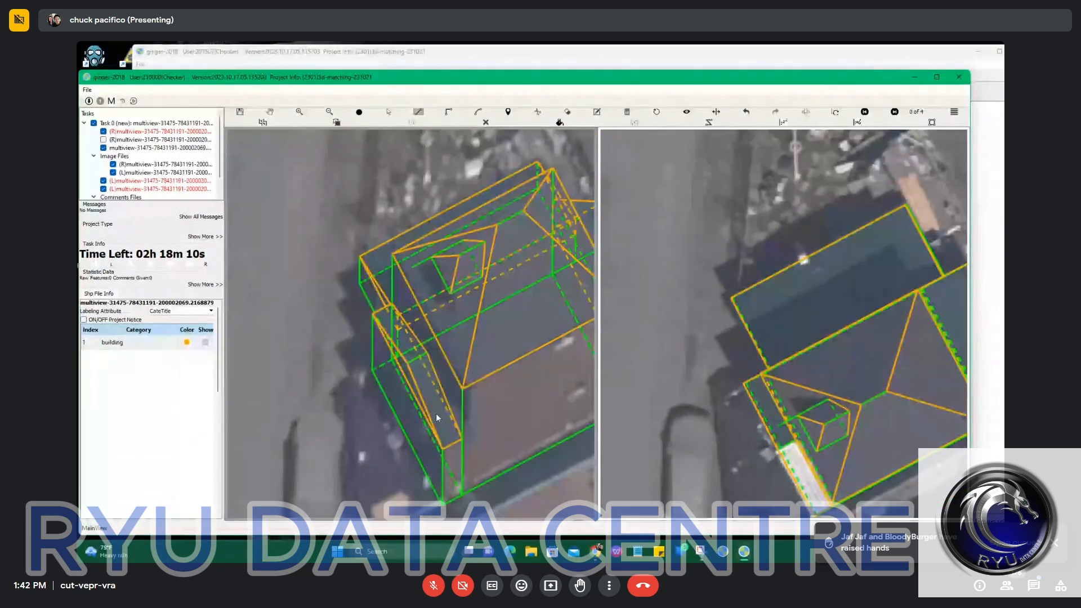
key(h)
drag(445, 414, 396, 426)
key(f)
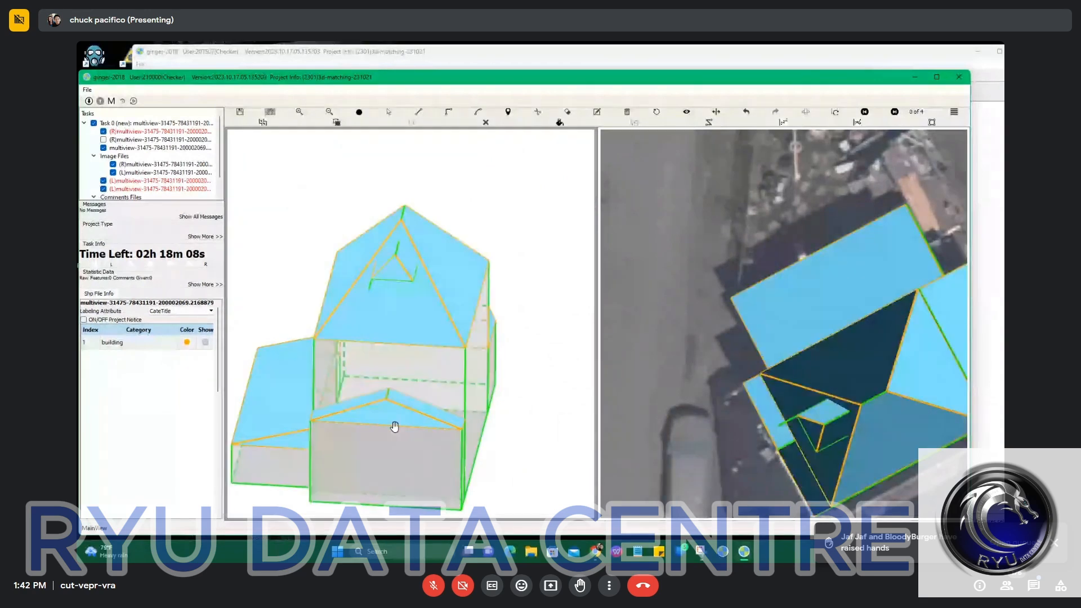
scroll(401, 425, up, 1)
scroll(410, 424, down, 3)
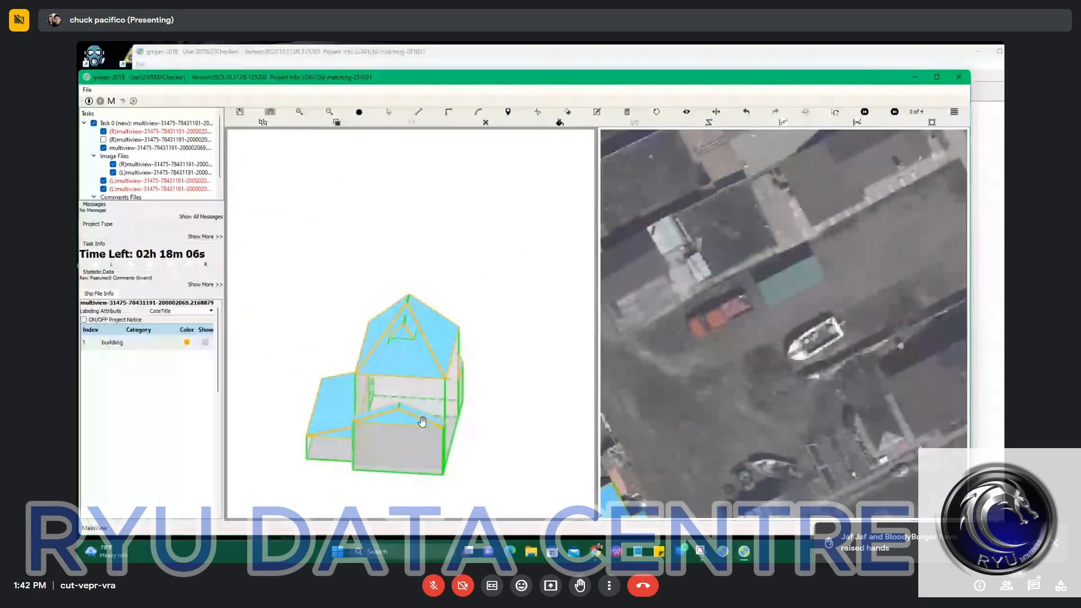
key(f)
key(h)
scroll(389, 376, up, 5)
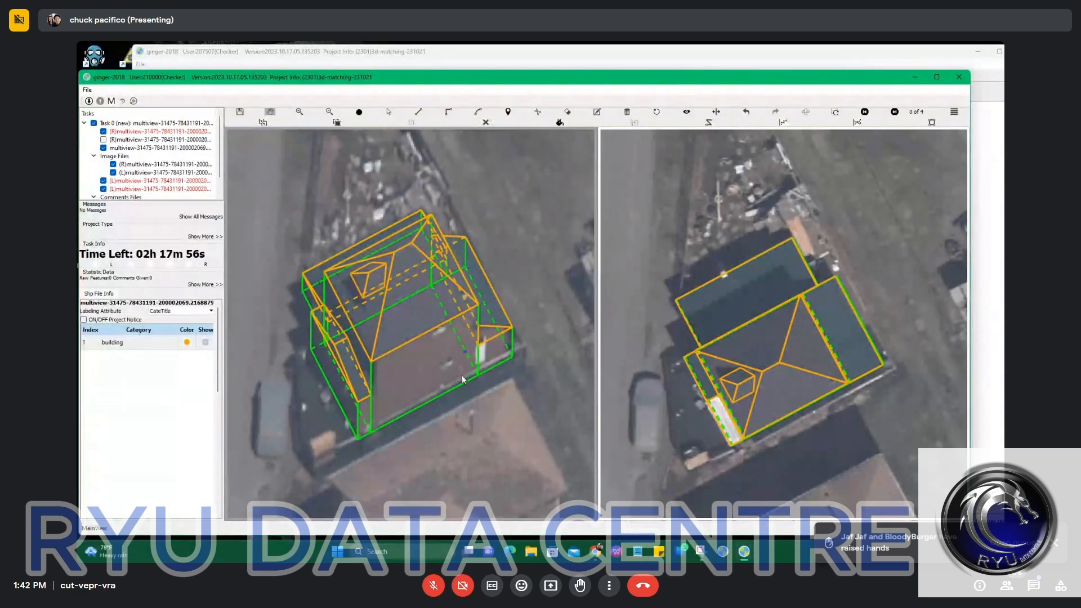
Select all parts of the hip-roof building together and review its filled roof and wall faces
scroll(462, 378, down, 2)
drag(313, 240, 442, 390)
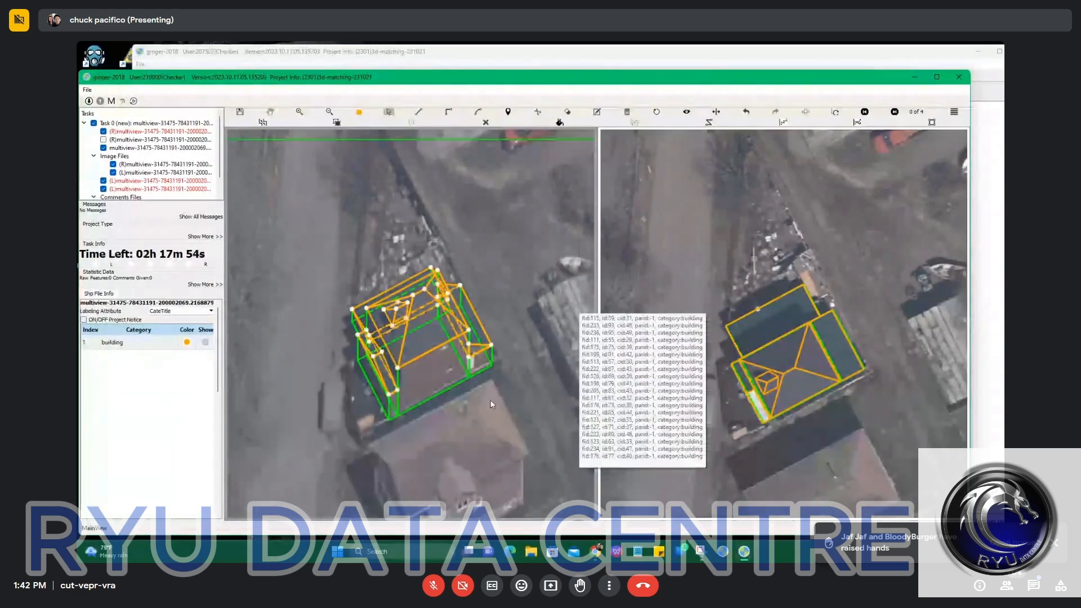
key(f)
key(f)
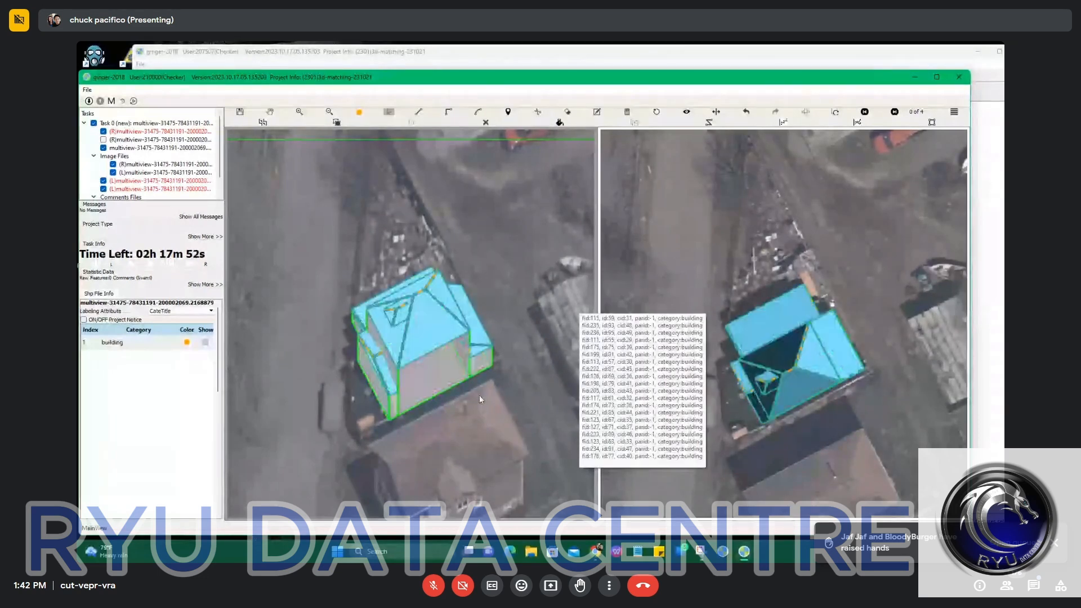
scroll(412, 331, up, 3)
key(Escape)
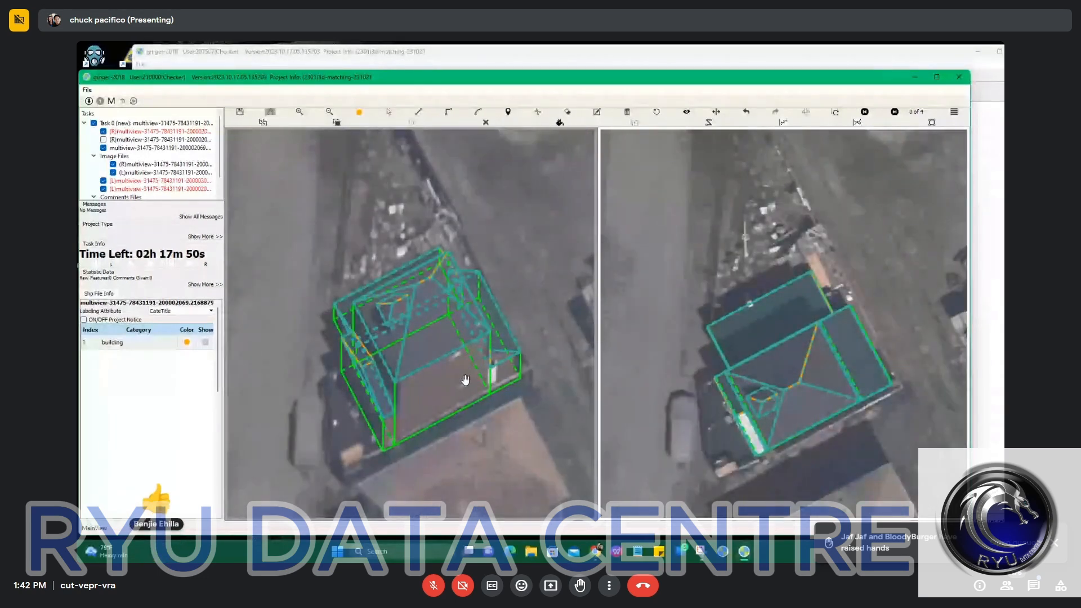
Save the finished hip-roof building annotation
scroll(468, 379, down, 4)
key(ctrl+s)
key(Return)
key(Return)
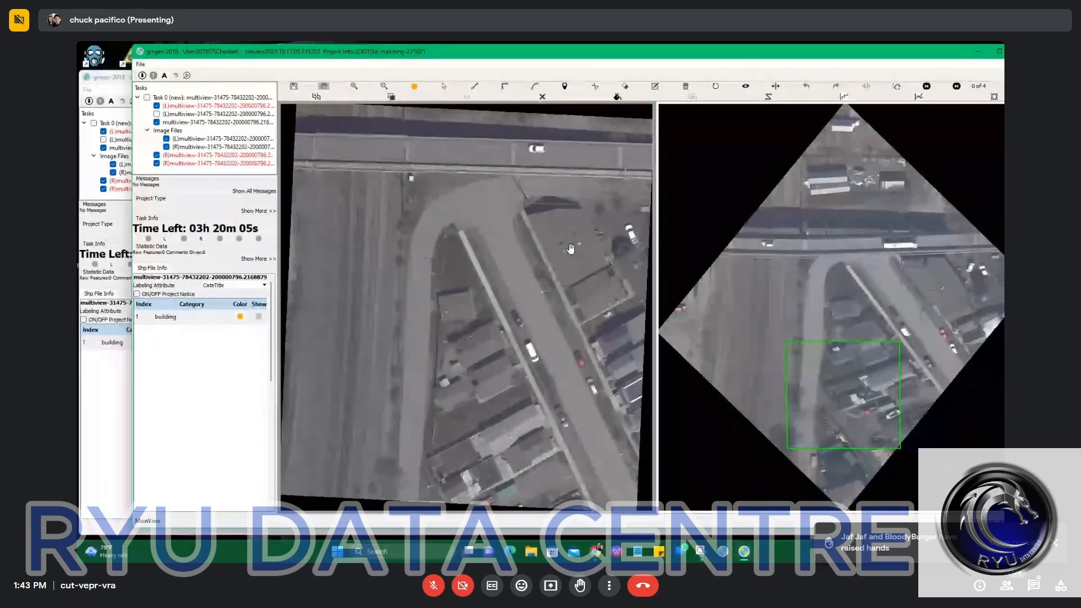
In the other ginger-2018 window, outline the northernmost building's rectangular roof along its eaves in the main image
scroll(566, 239, up, 4)
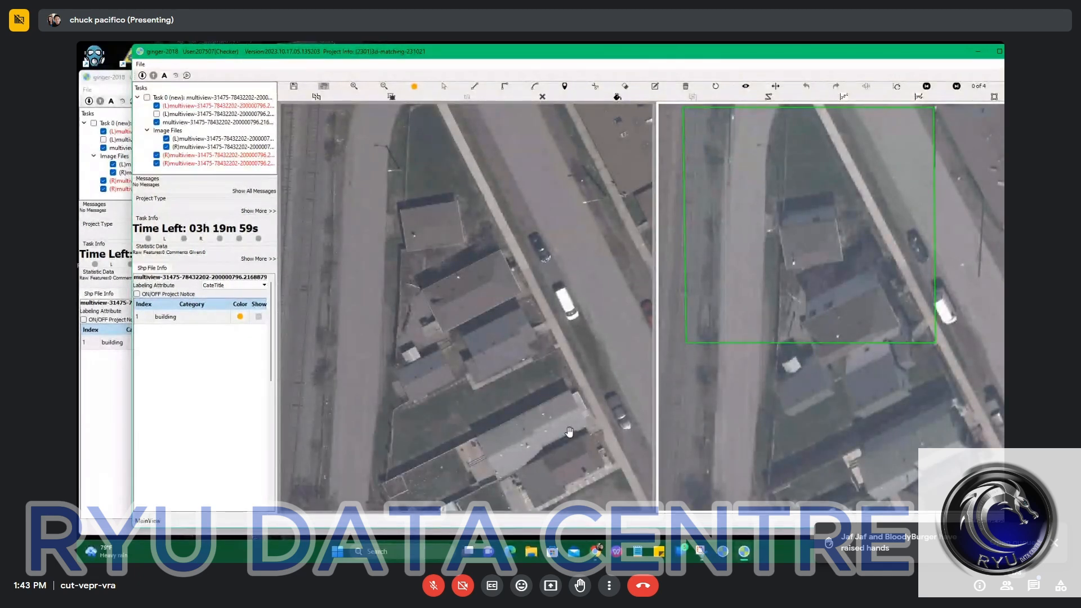
scroll(453, 300, up, 3)
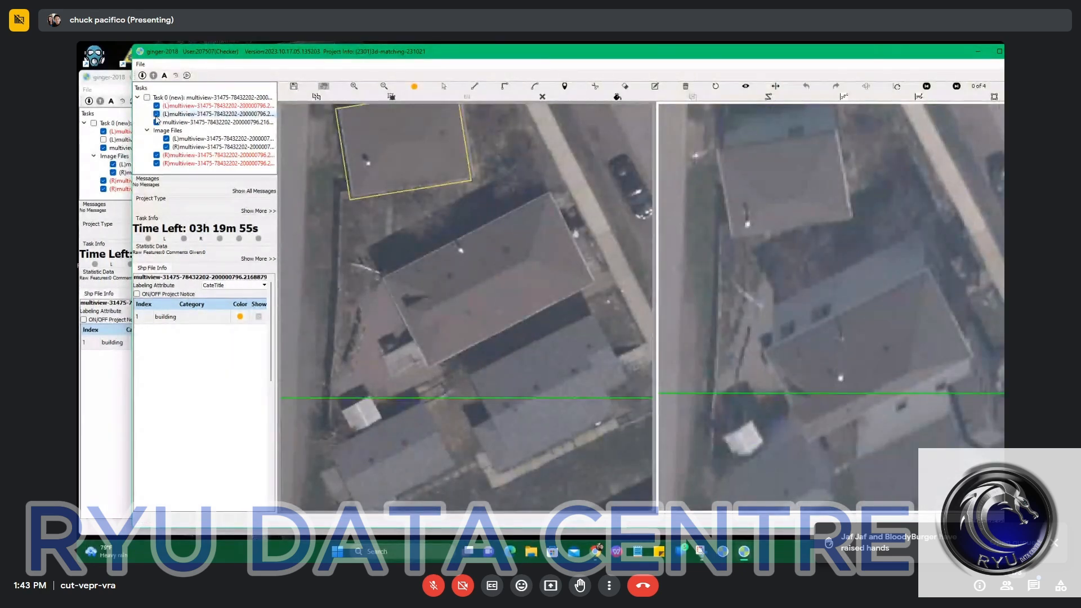
scroll(425, 247, up, 3)
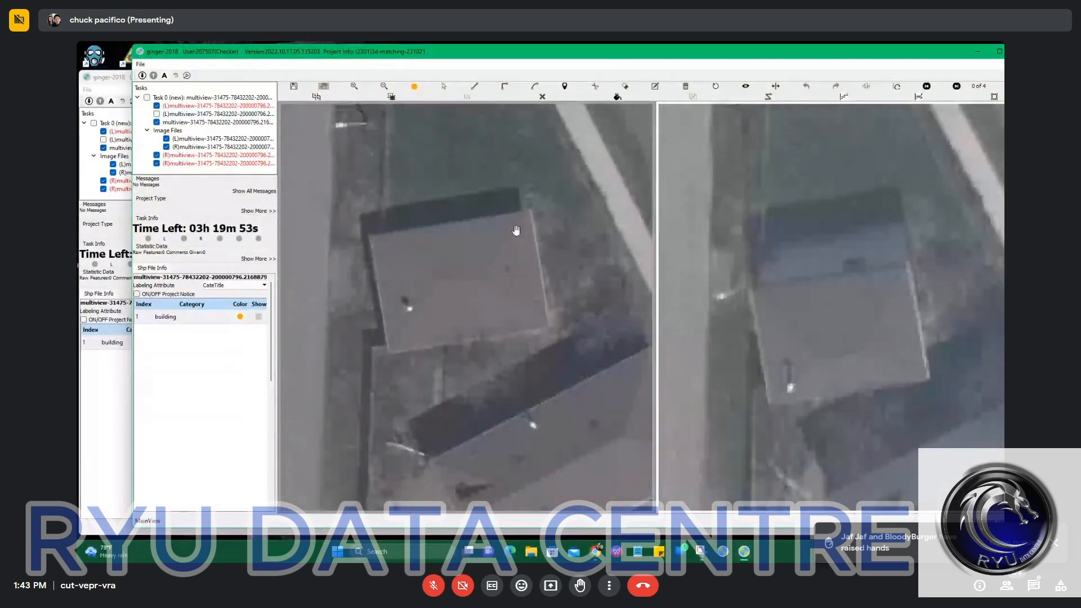
scroll(516, 230, up, 1)
click(355, 236)
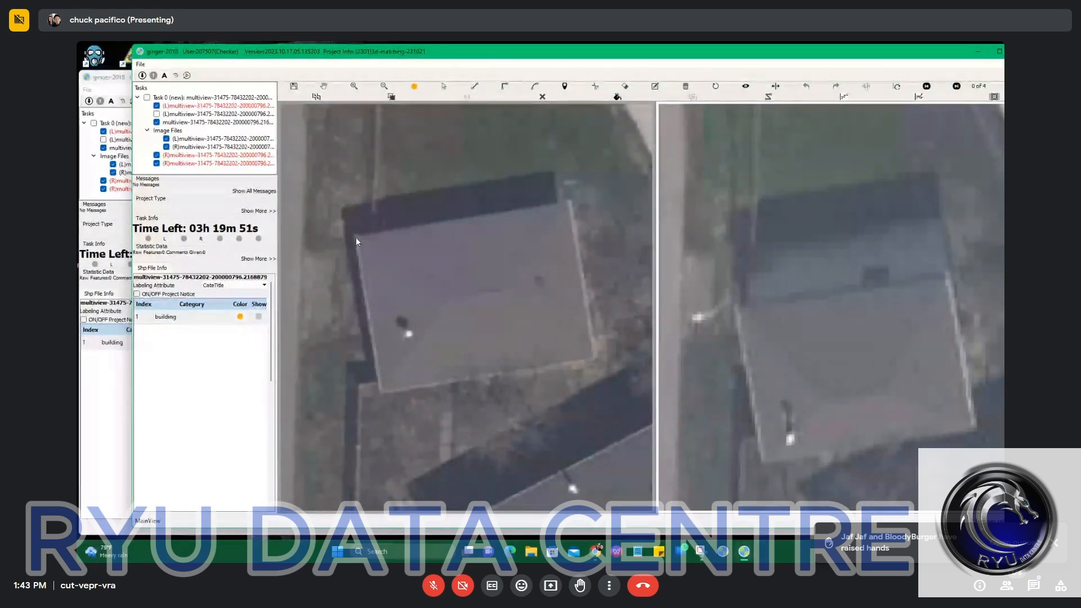
click(570, 200)
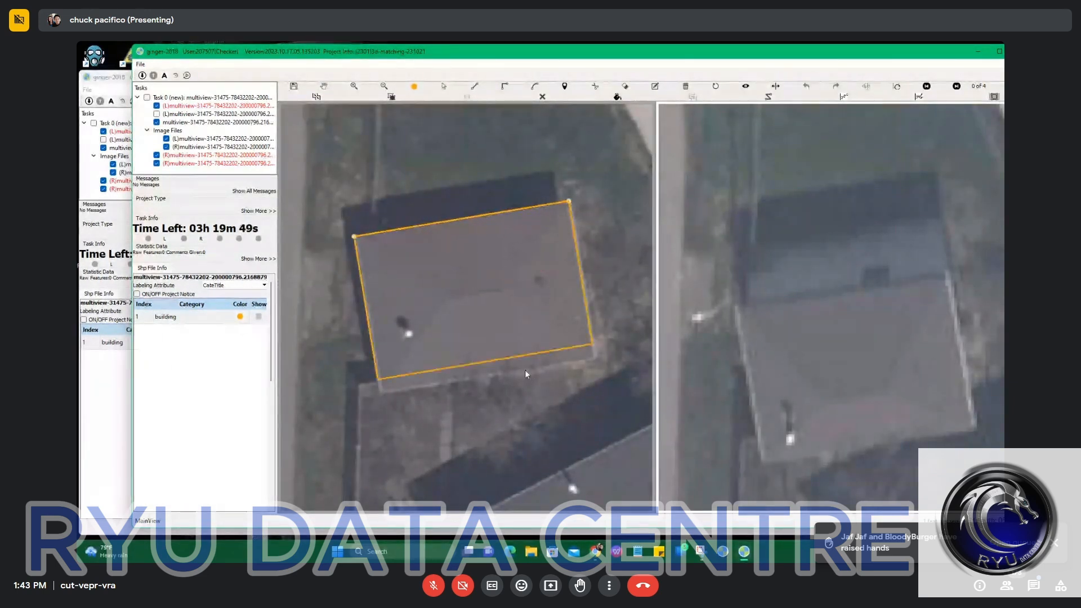
click(516, 374)
key(Escape)
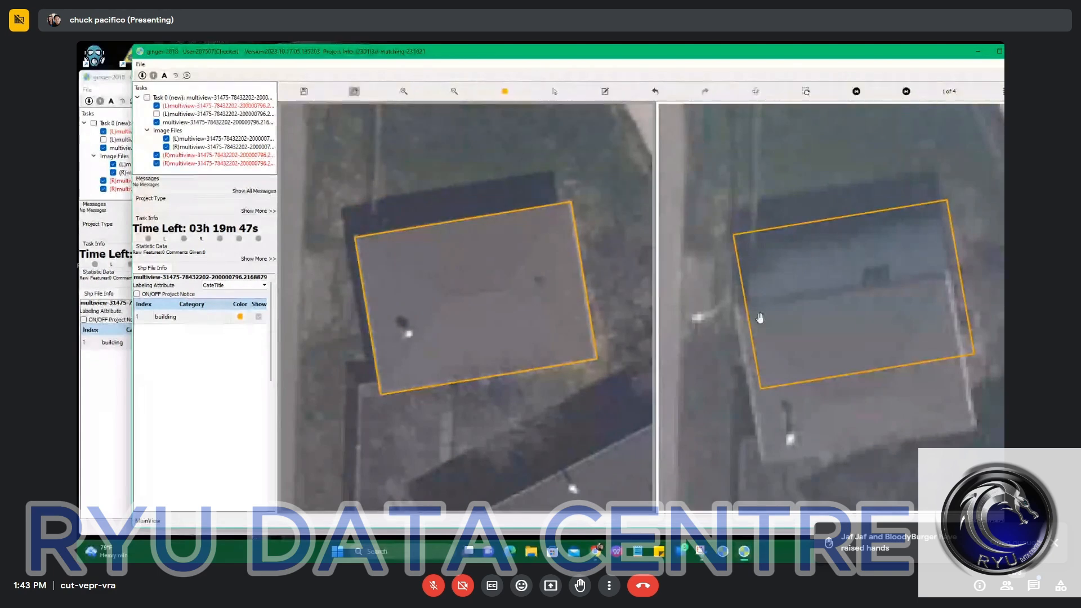
Shift the roof outline in image 1 of 4 so that it matches the same building's roof
scroll(754, 327, down, 2)
drag(829, 290, 803, 329)
scroll(779, 297, up, 1)
click(779, 297)
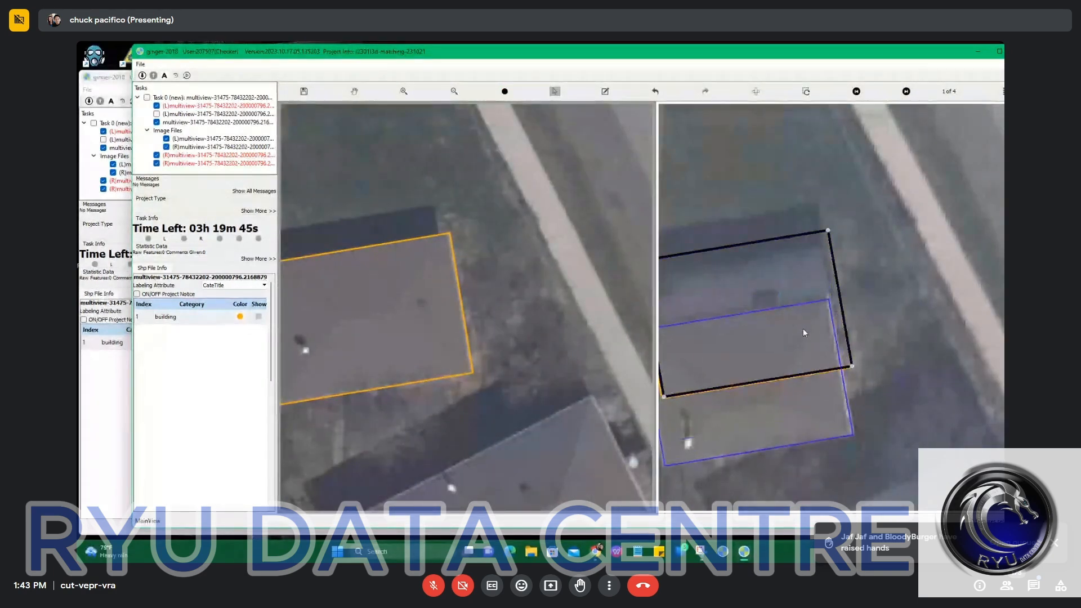
key(Escape)
Extend the matched roof outline down to the building's ground footprint in image 1 of 4
scroll(764, 306, down, 2)
click(803, 368)
drag(803, 368, 810, 357)
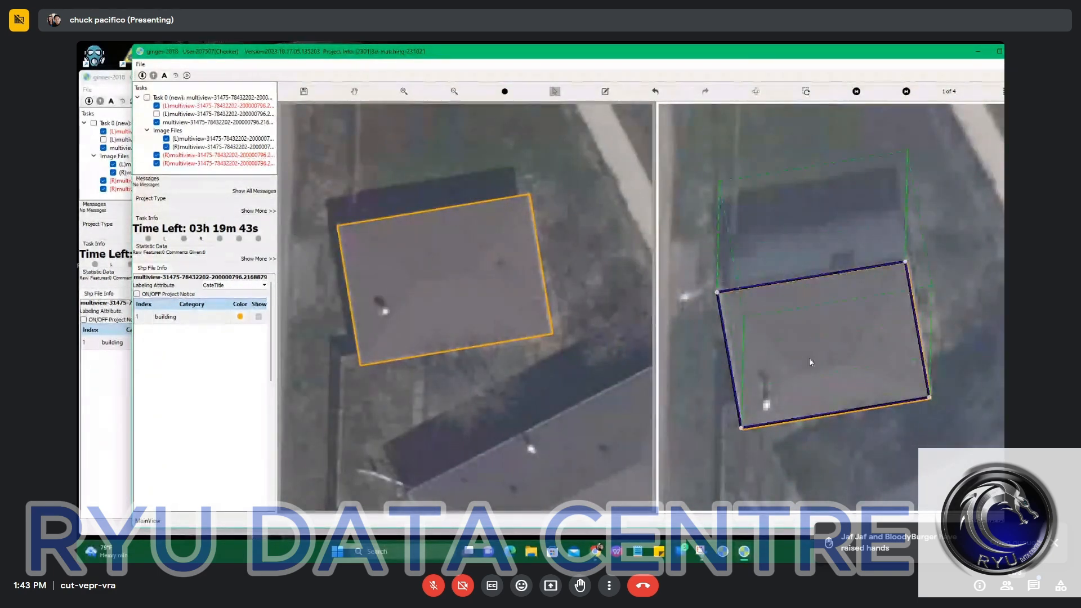
key(Escape)
scroll(456, 292, up, 1)
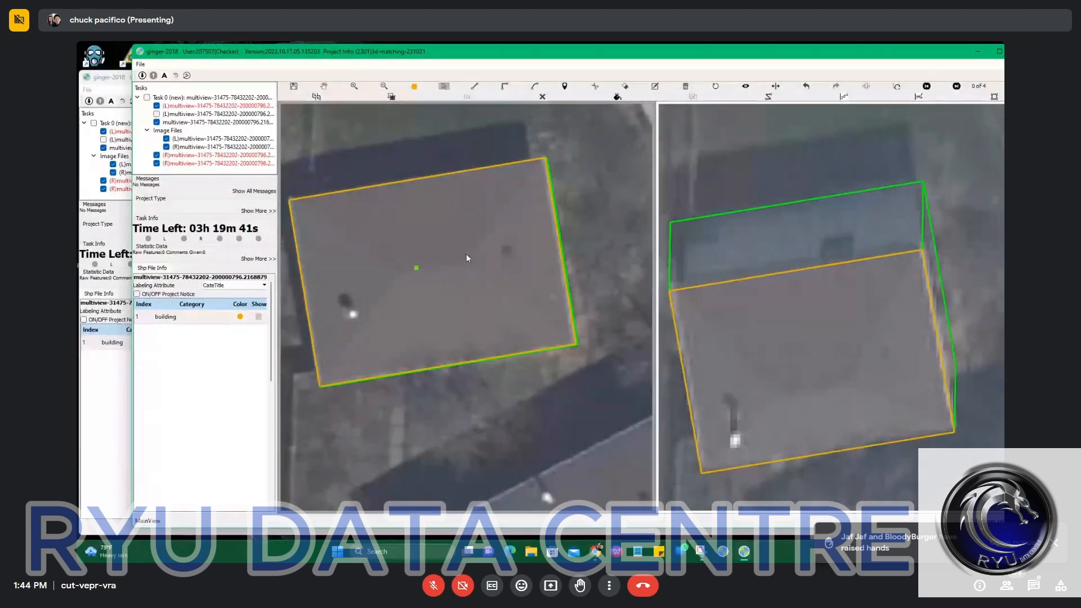
Draw a short ridge segment parallel to the roof's long edge and match its position in image 1 of 4
click(399, 275)
click(411, 181)
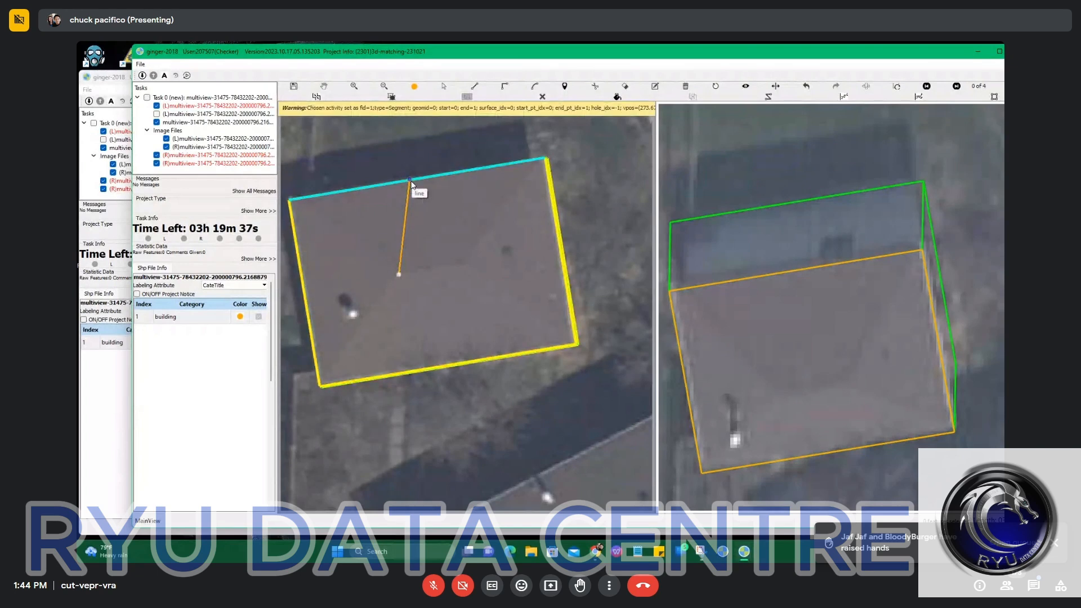
click(468, 265)
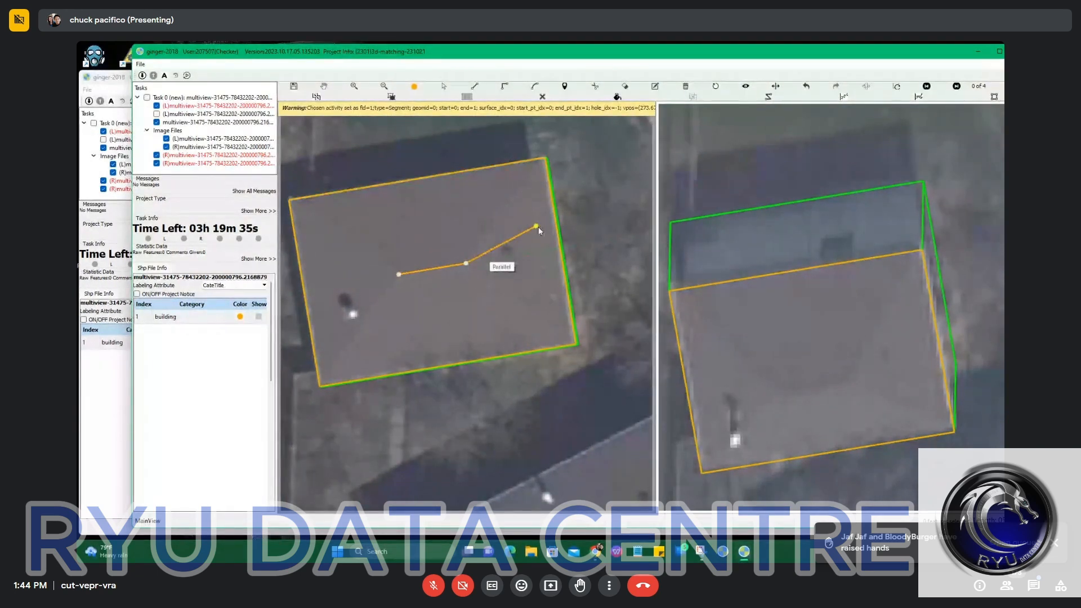
right_click(538, 226)
scroll(816, 372, up, 2)
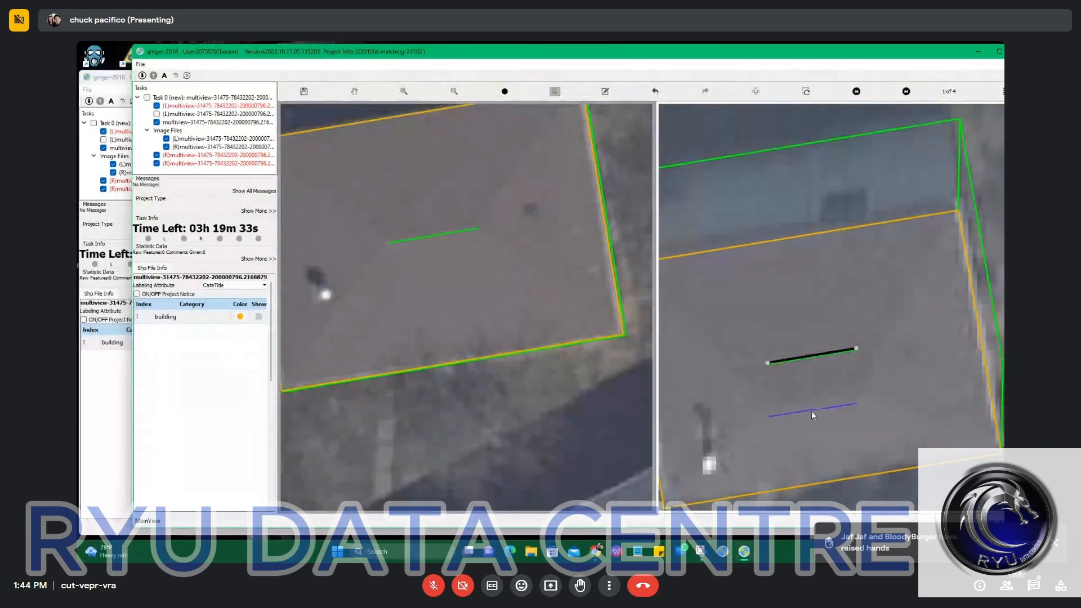
Connect the ends of the ridge segment to the four roof corners with hip lines in the main image
scroll(463, 271, down, 2)
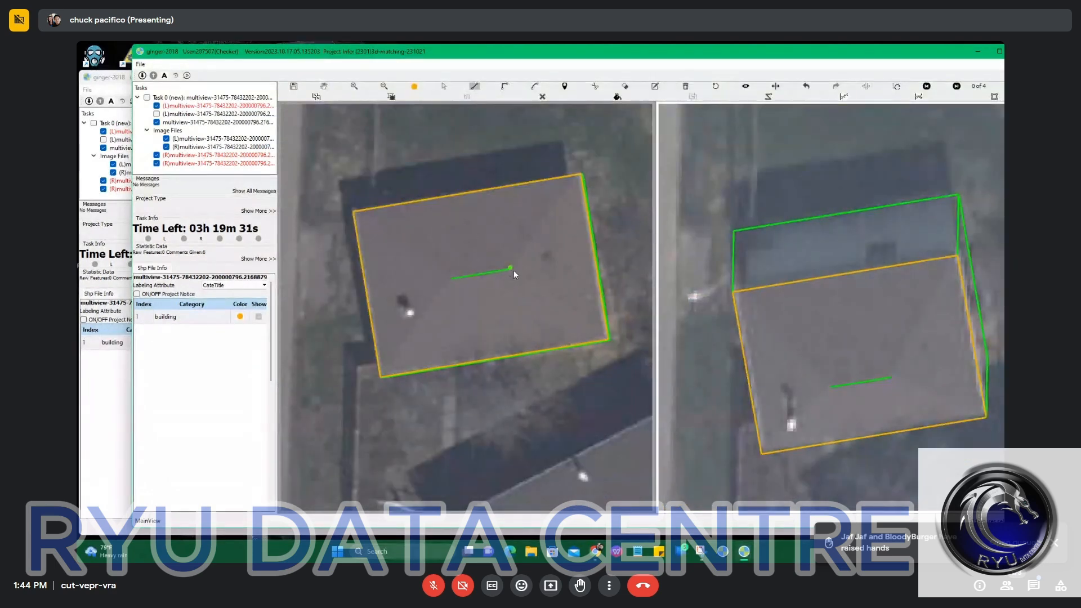
click(450, 278)
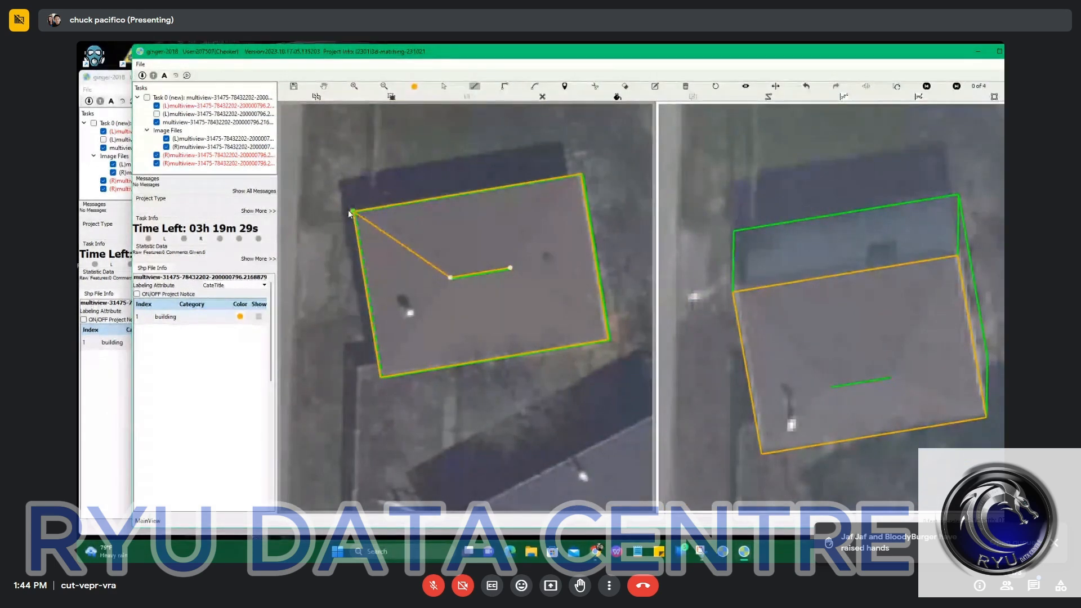
click(353, 212)
click(511, 269)
click(451, 279)
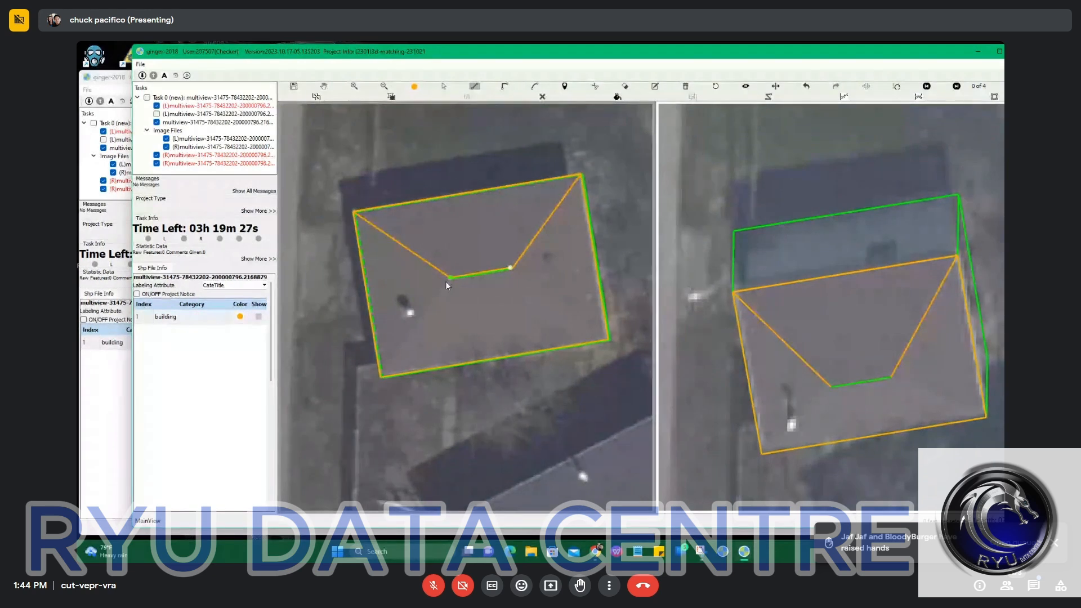
click(607, 337)
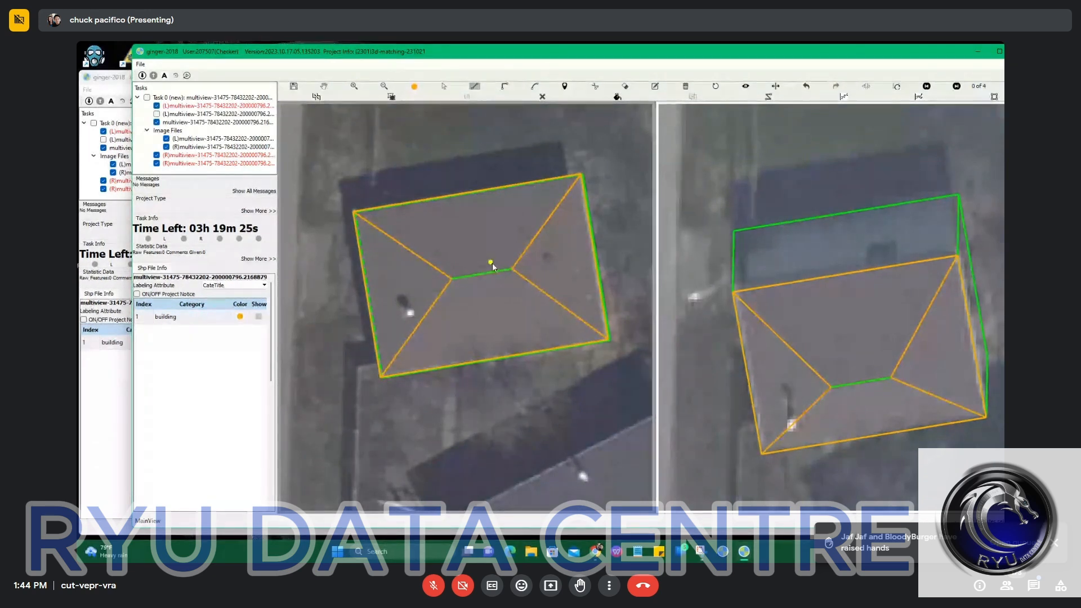
Try to trace the triangular eastern hip face from the ridge end through the two eastern roof corners
click(556, 207)
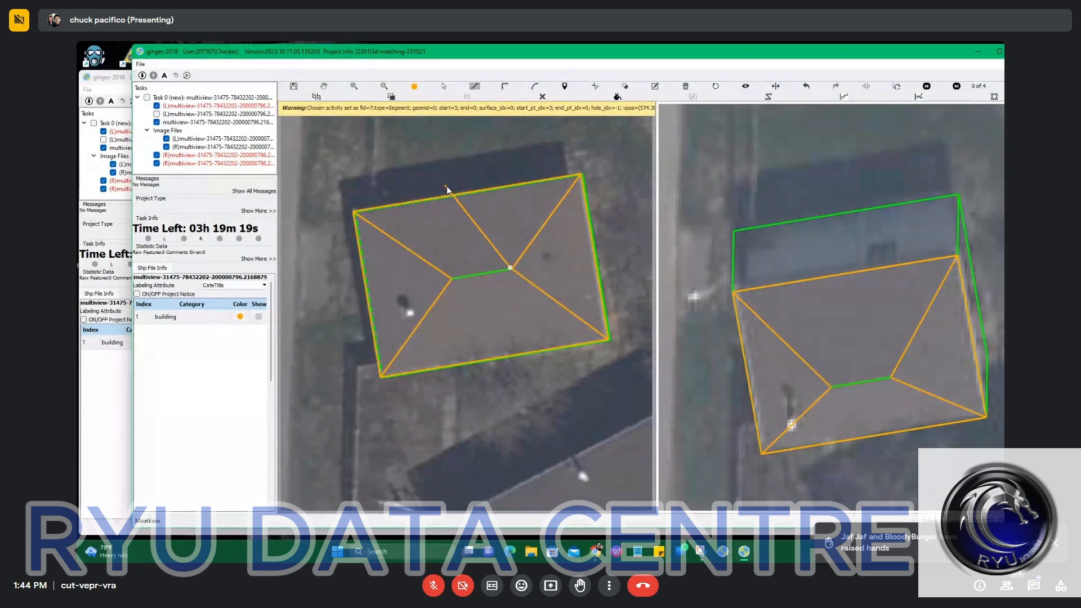
click(580, 175)
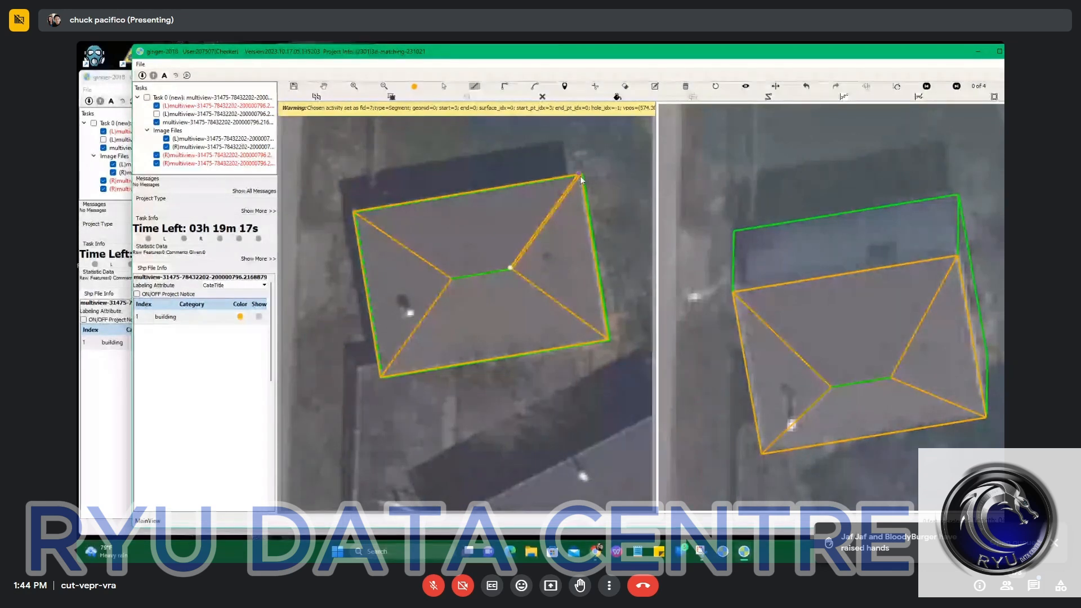
double_click(610, 340)
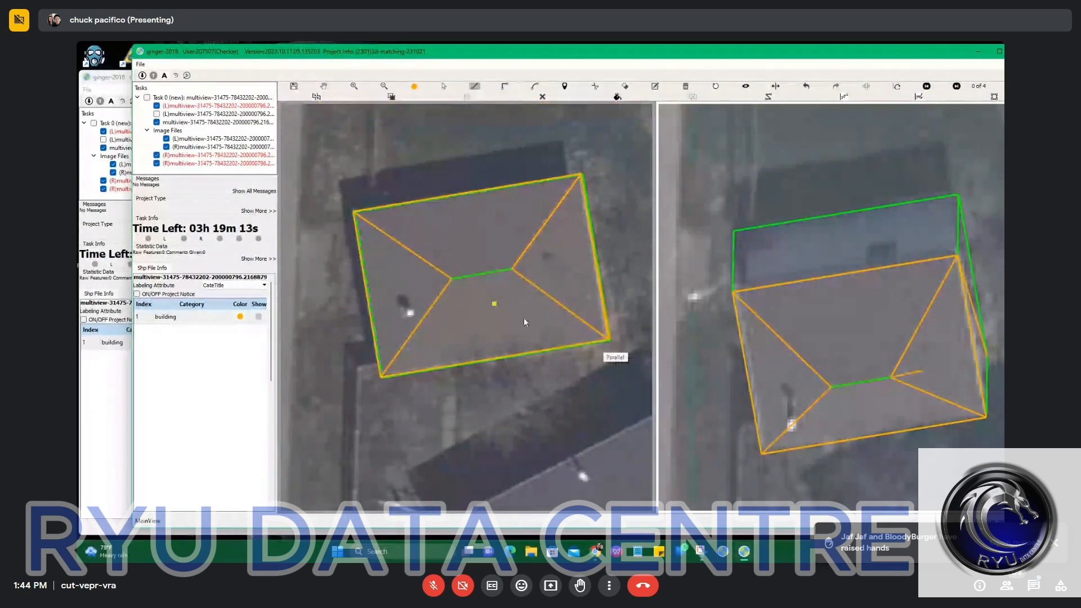
scroll(581, 283, up, 3)
key(Escape)
key(Escape)
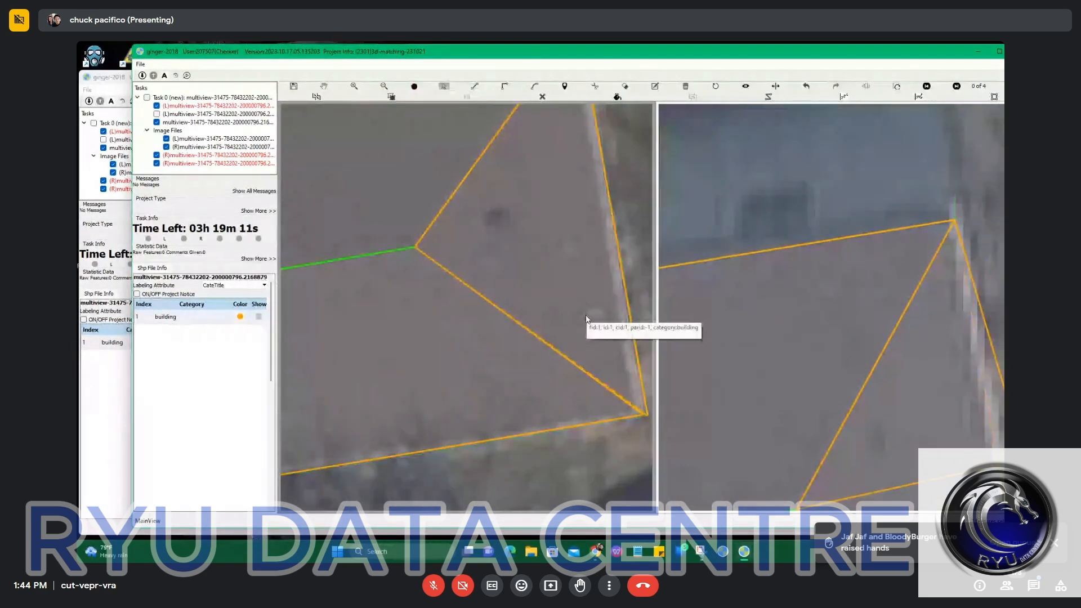
Inspect the southeastern roof corner up close and in the 3D model for misplaced edges
drag(574, 305, 531, 287)
key(Escape)
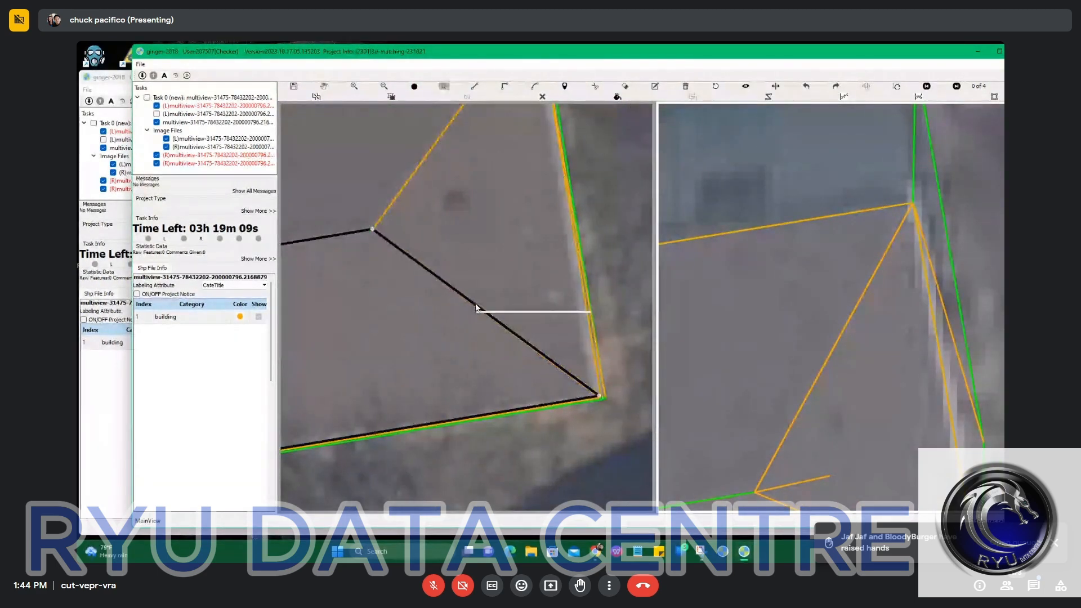
scroll(563, 389, up, 4)
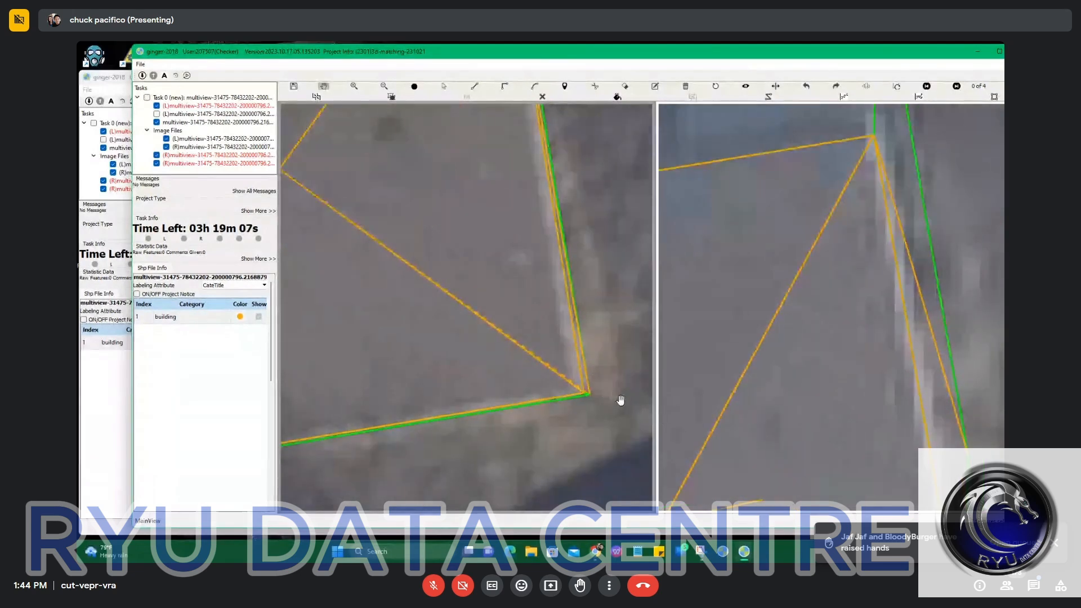
scroll(547, 363, up, 5)
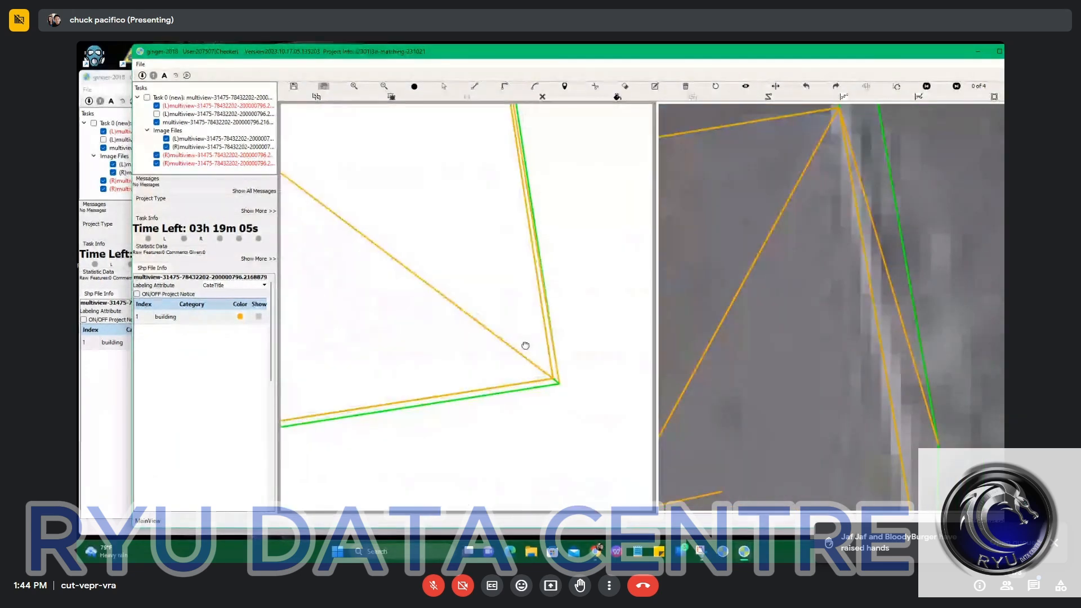
scroll(529, 378, down, 7)
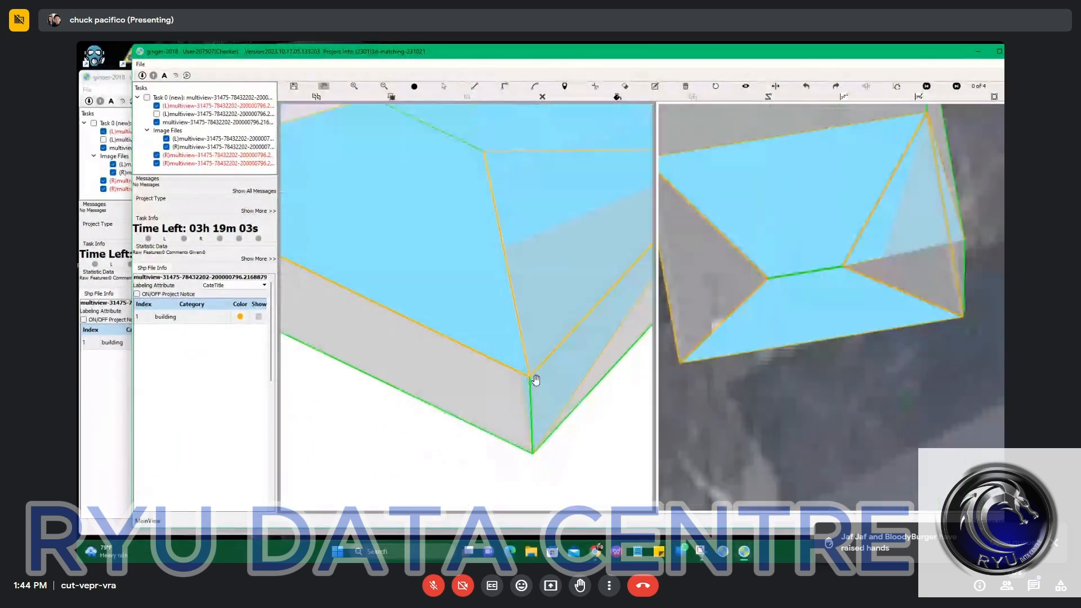
key(f)
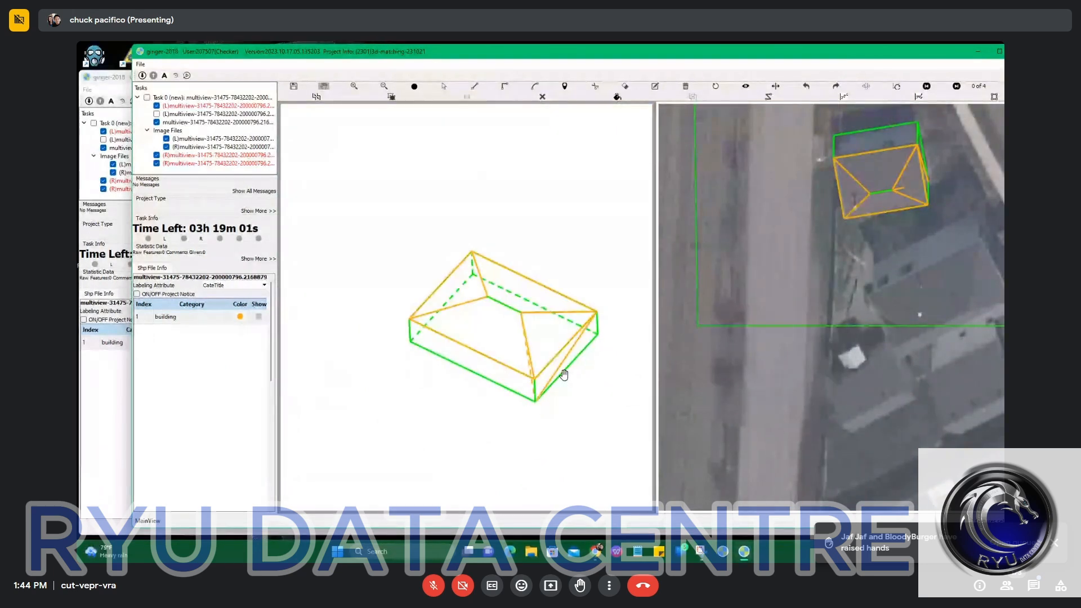
Retrace the eastern hip face in the main image from the northeastern corner through the ridge end to the southeastern corner
key(v)
scroll(504, 308, up, 5)
scroll(406, 249, up, 4)
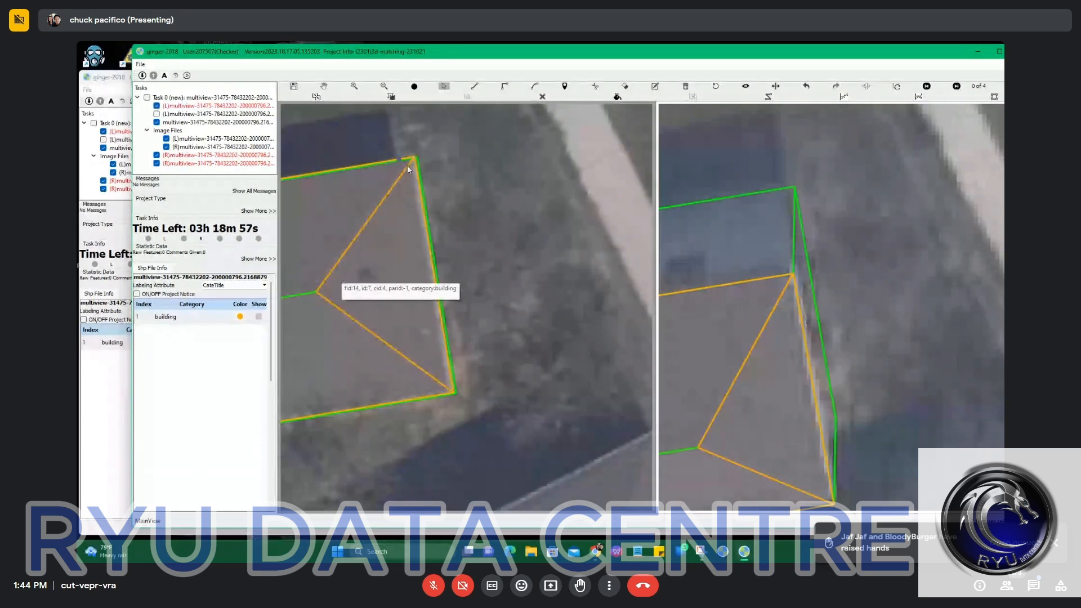
scroll(415, 164, up, 1)
click(285, 336)
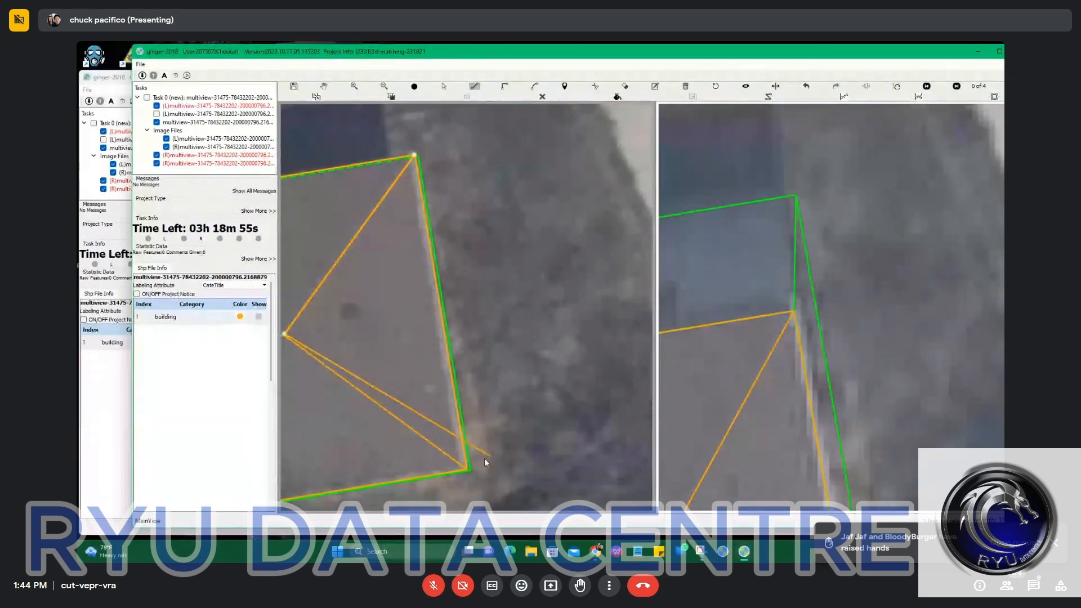
double_click(467, 469)
Trace the western hip face from the northwestern corner through the western ridge end to the southwestern corner
scroll(479, 432, down, 3)
middle_drag(300, 426, 453, 319)
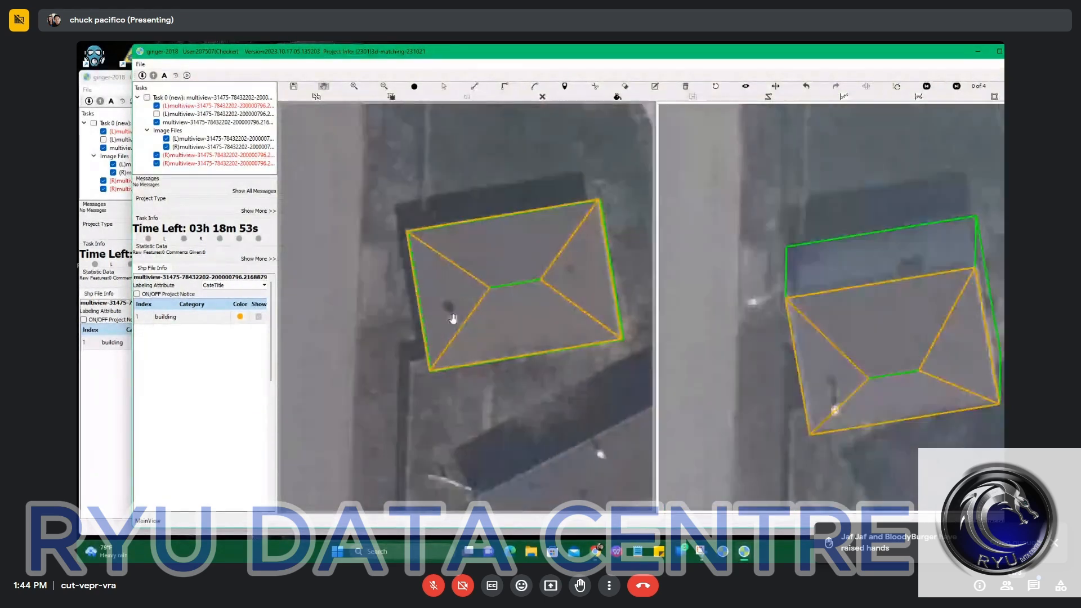
scroll(457, 383, up, 1)
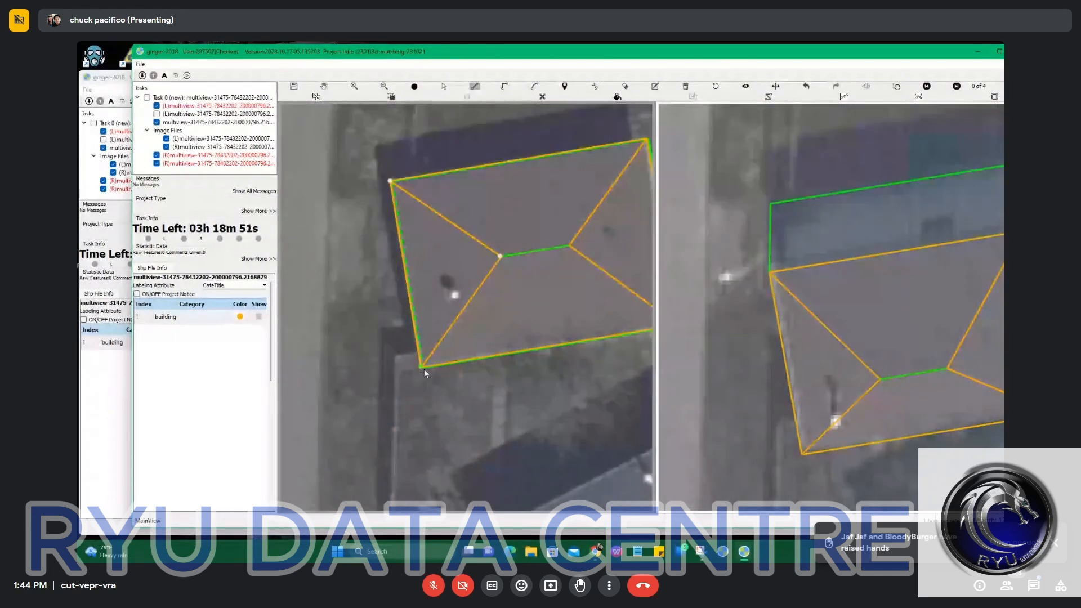
Examine the building's 3D wireframe from above and from the side to check the hip roof and walls
key(f)
key(f)
mouse_move(540, 305)
middle_down()
mouse_move(521, 242)
mouse_move(543, 302)
middle_up()
drag(543, 302, 428, 277)
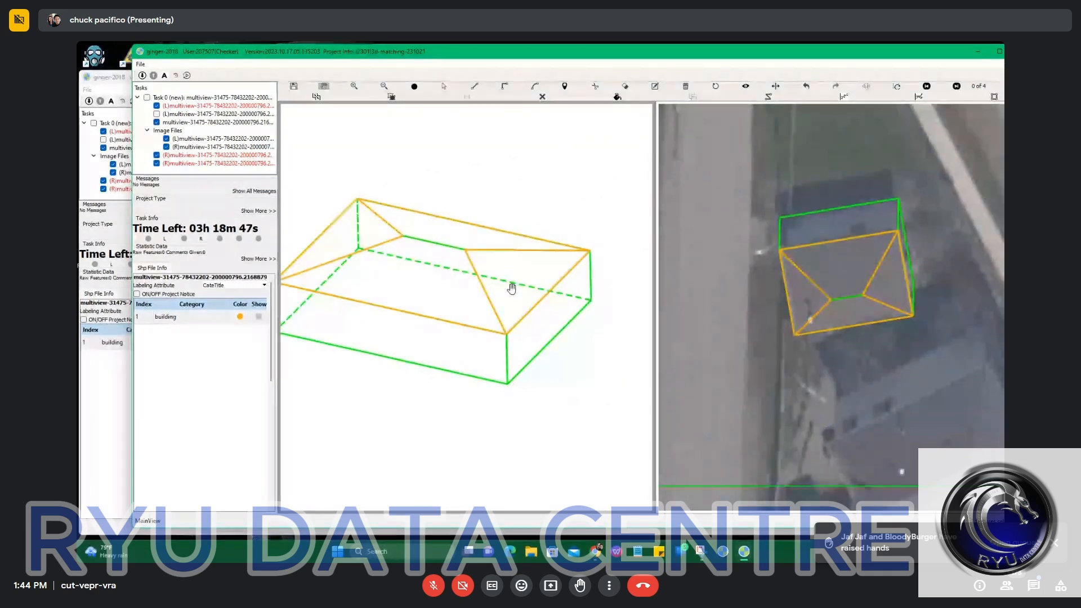
middle_drag(512, 287, 389, 261)
middle_drag(427, 293, 535, 289)
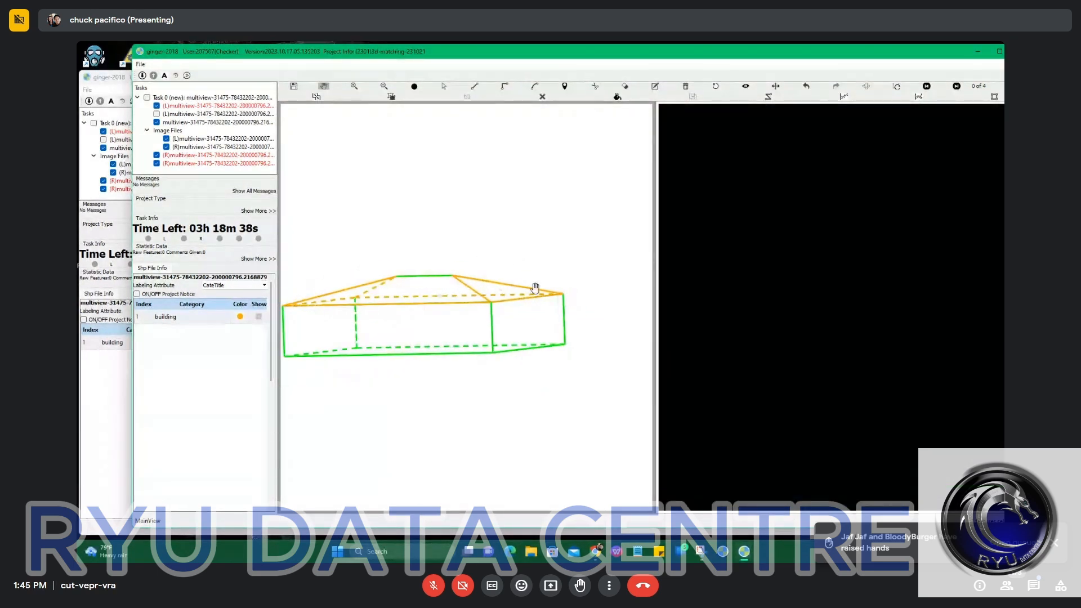
scroll(470, 281, down, 6)
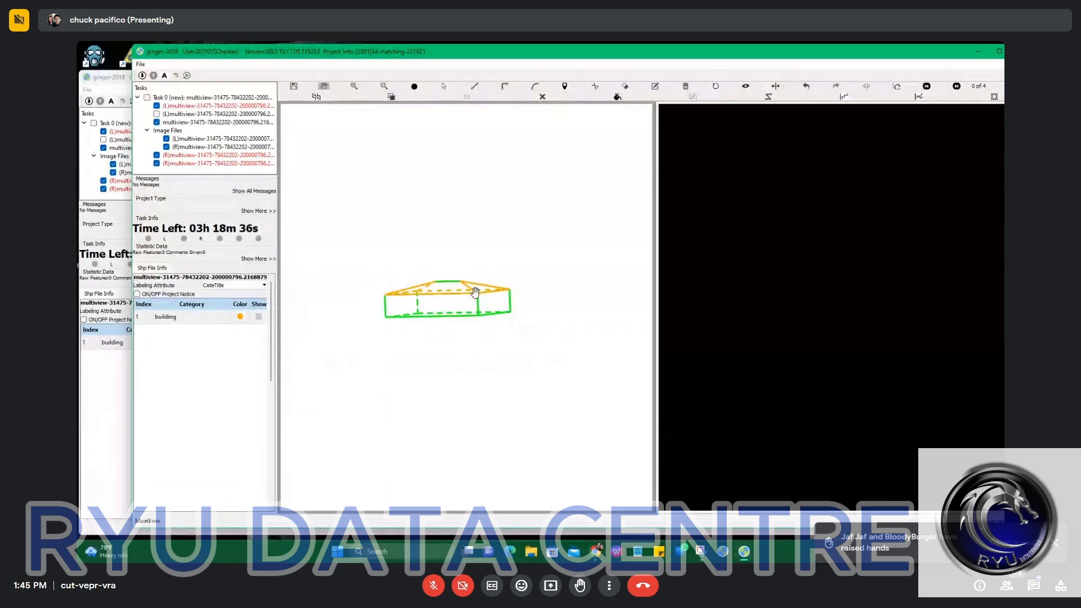
scroll(511, 299, up, 2)
Return to the main image and select all of the hip-roof building's outlines together
key(Escape)
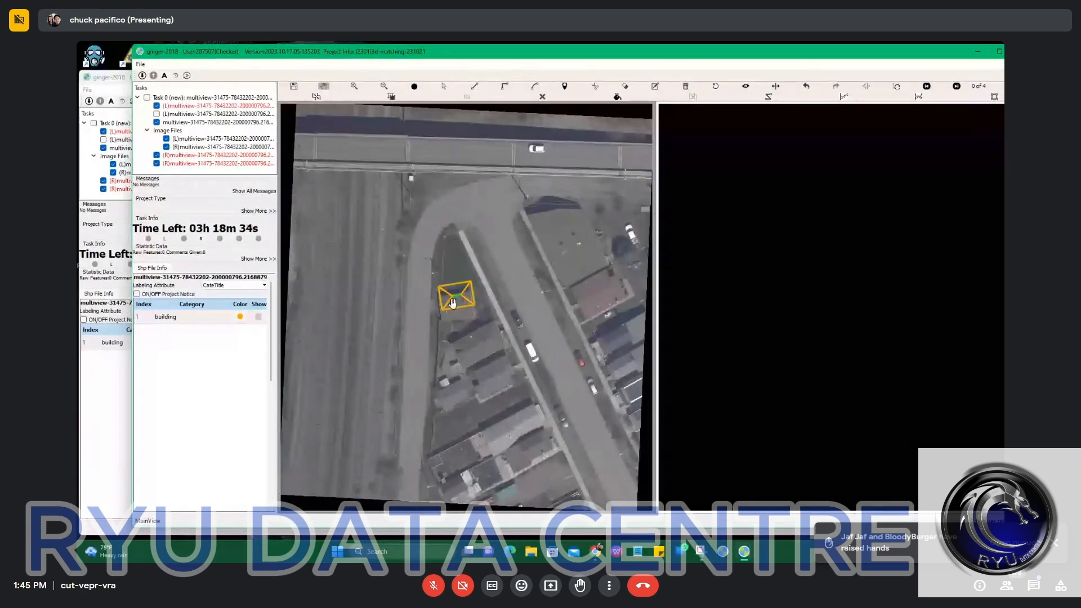
scroll(452, 282, up, 5)
key(s)
click(500, 236)
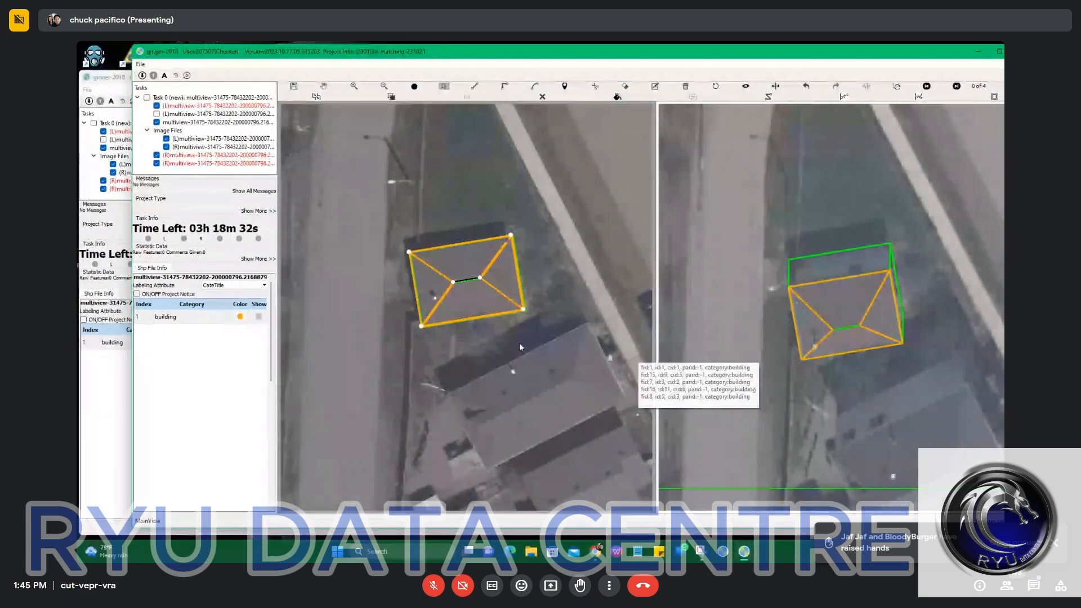
click(567, 329)
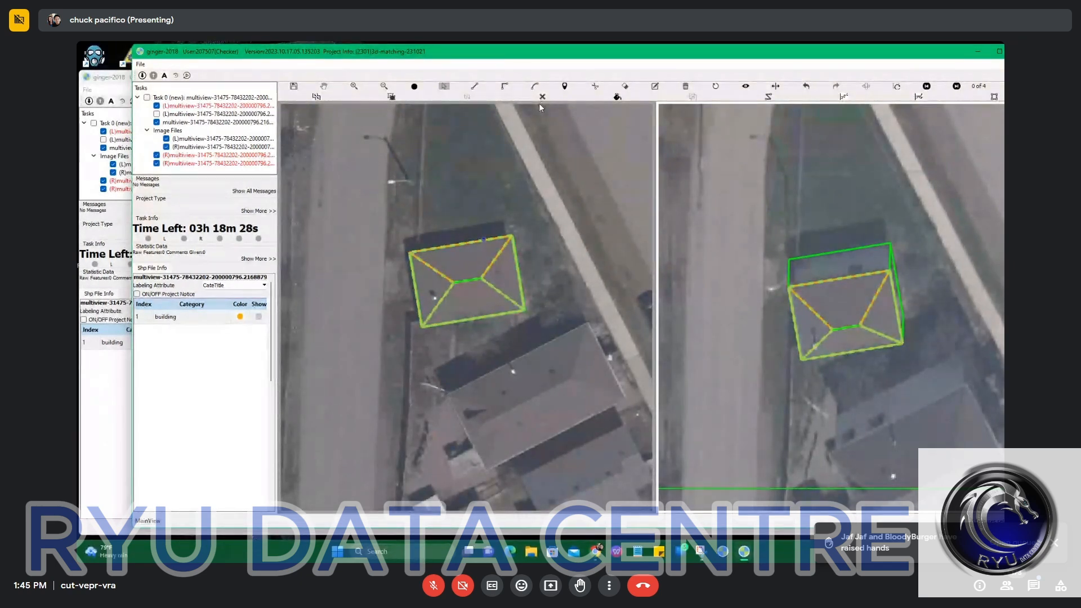
click(323, 86)
drag(504, 192, 506, 237)
scroll(505, 306, up, 1)
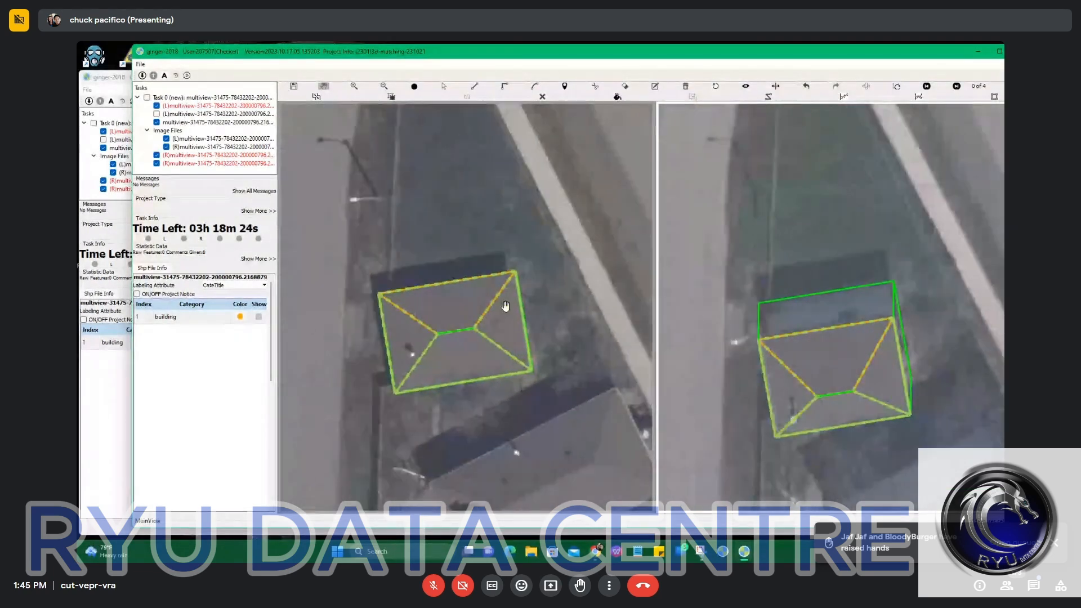
scroll(467, 296, down, 2)
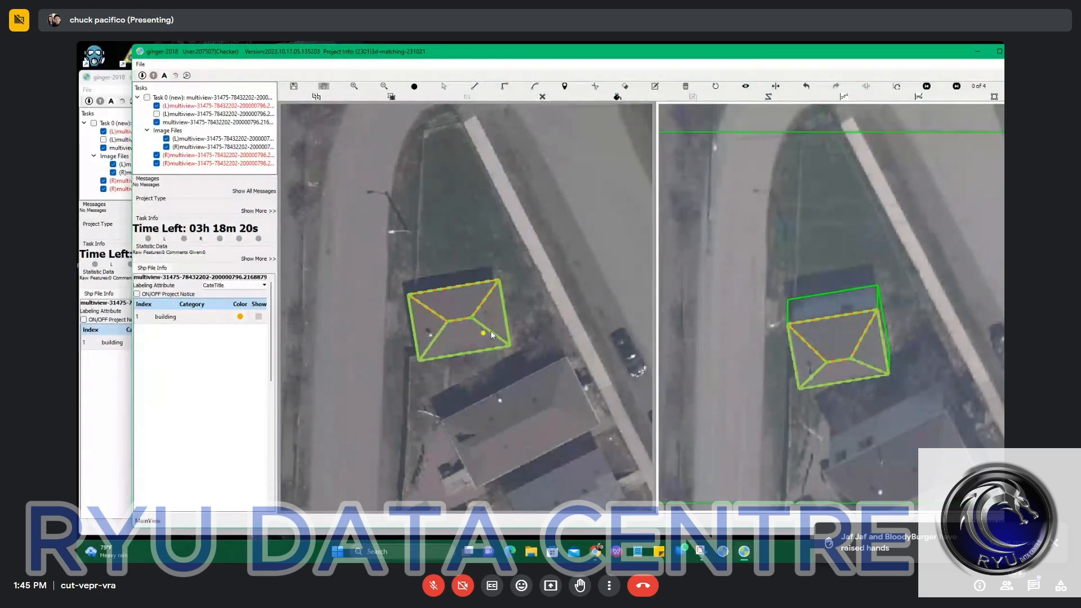
scroll(491, 330, up, 1)
scroll(484, 326, down, 3)
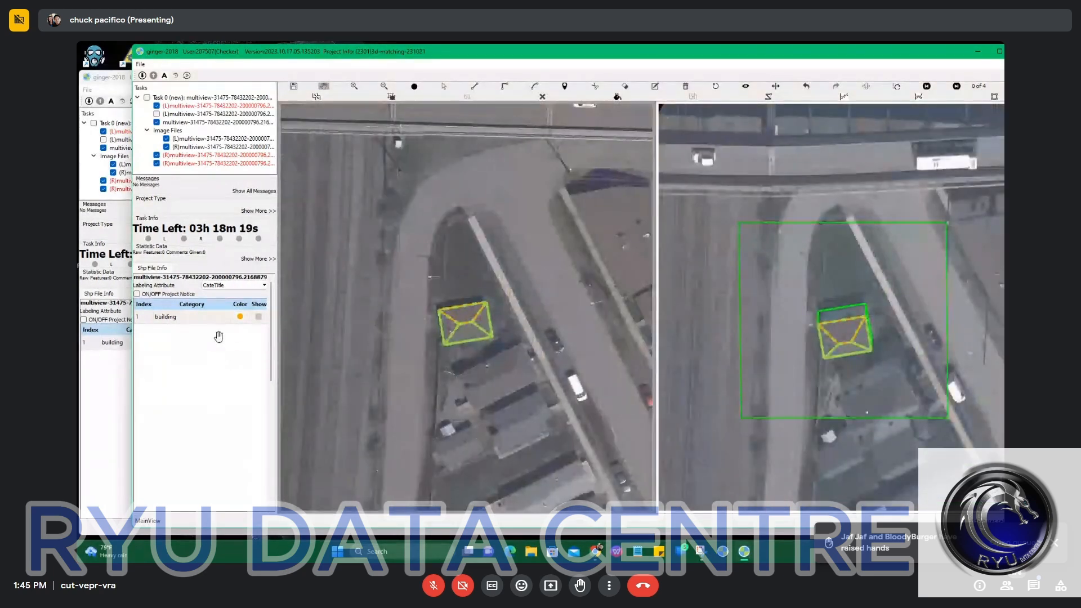
Switch to the other ginger-2018 window, show the reference outline layer, and compare the L-shaped house across the matched images
click(102, 371)
scroll(380, 292, up, 5)
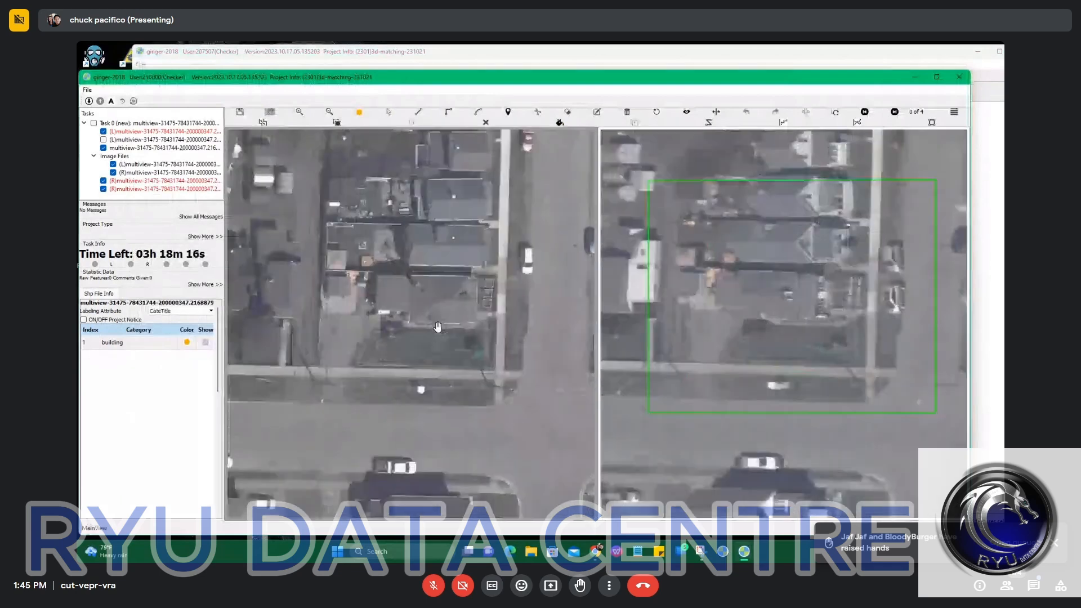
click(103, 139)
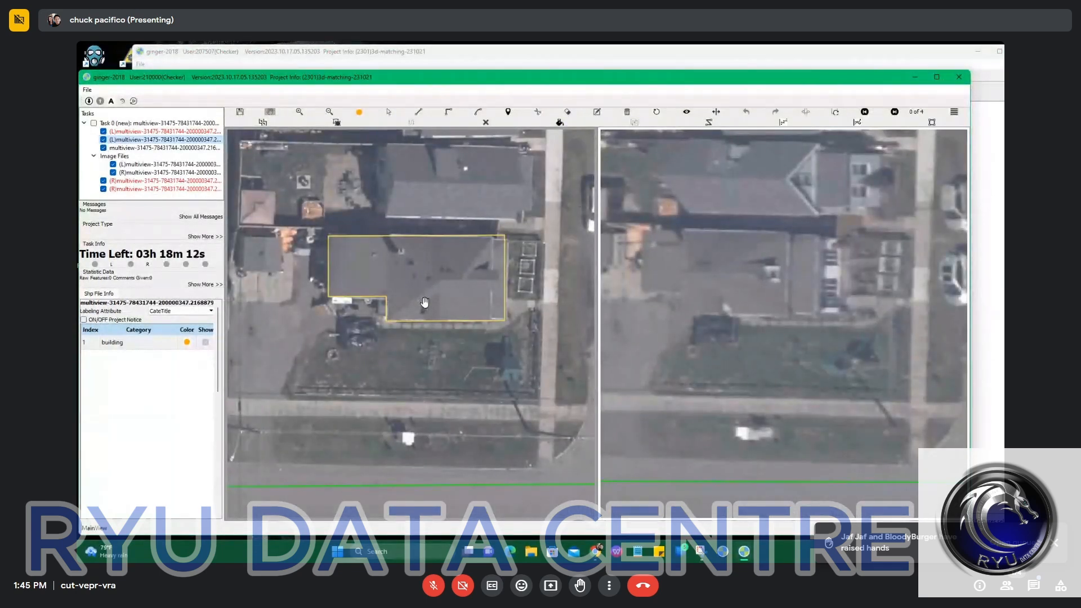
scroll(425, 303, down, 2)
scroll(428, 300, up, 4)
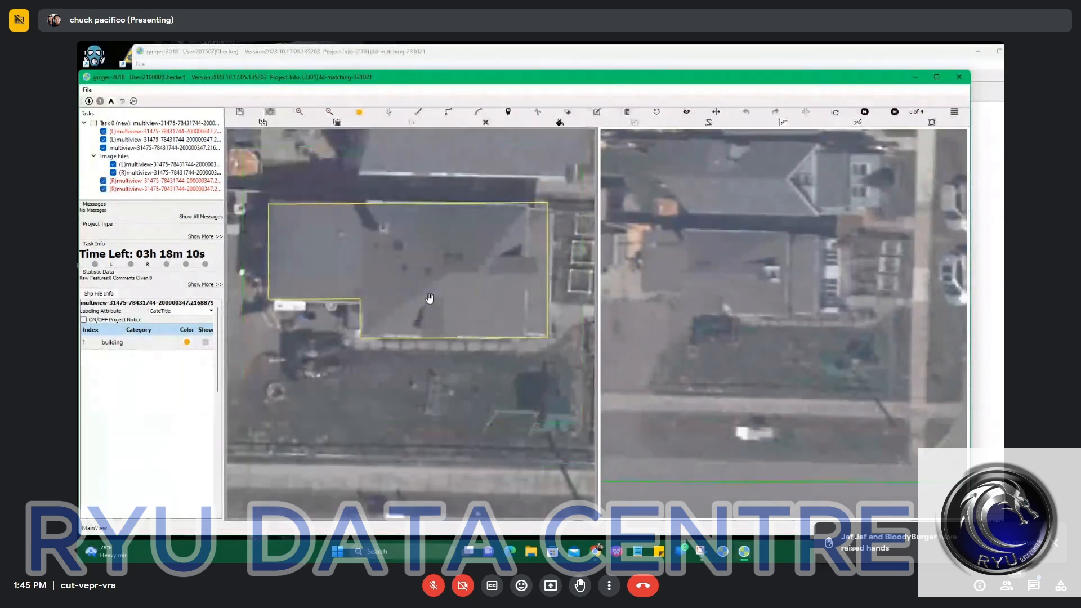
scroll(429, 299, down, 4)
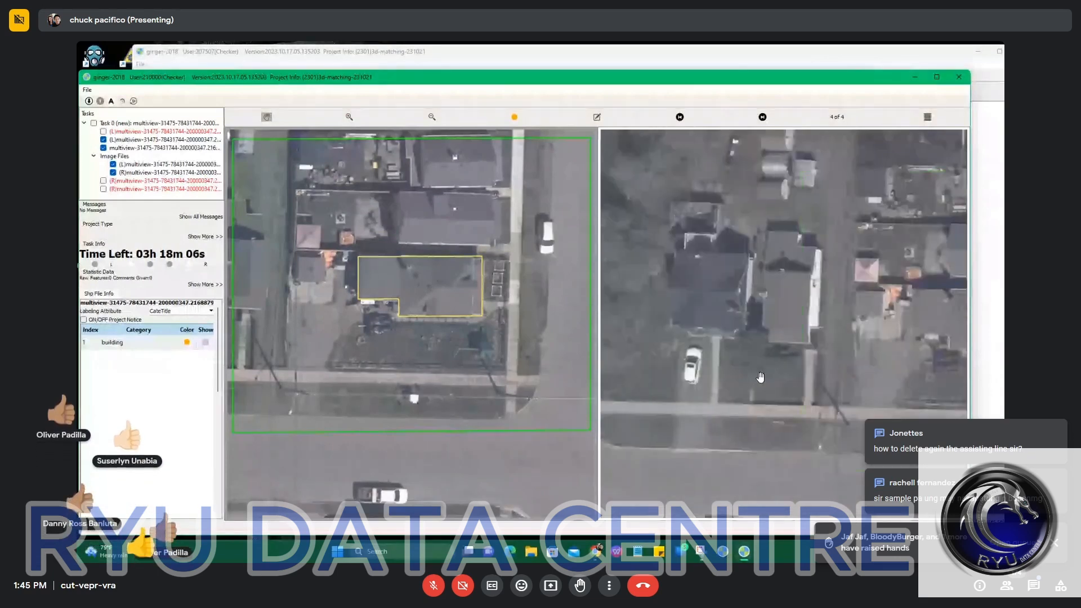
scroll(828, 326, up, 3)
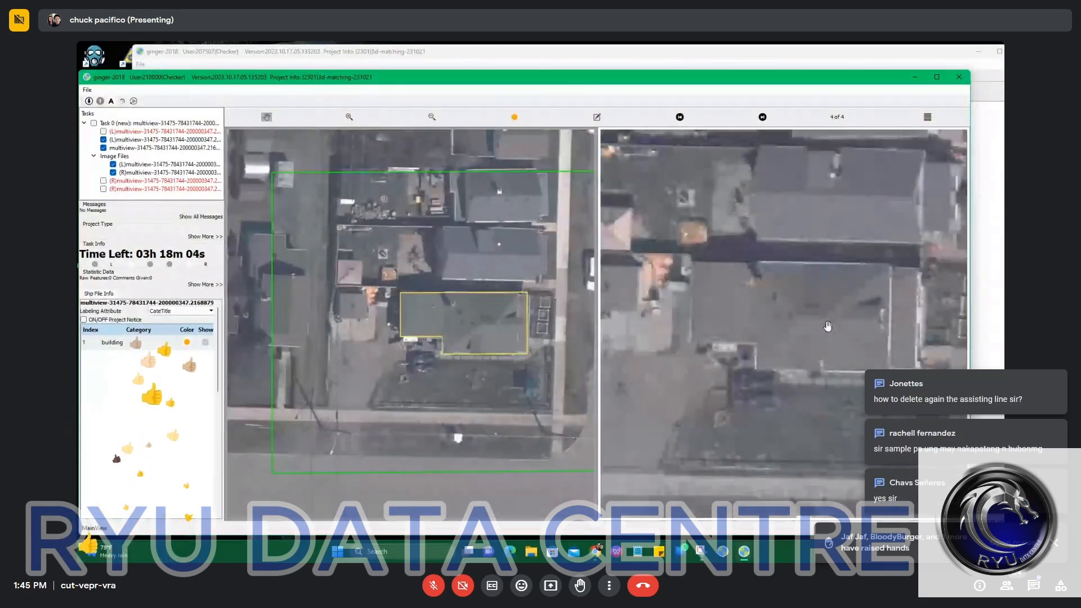
scroll(509, 343, up, 2)
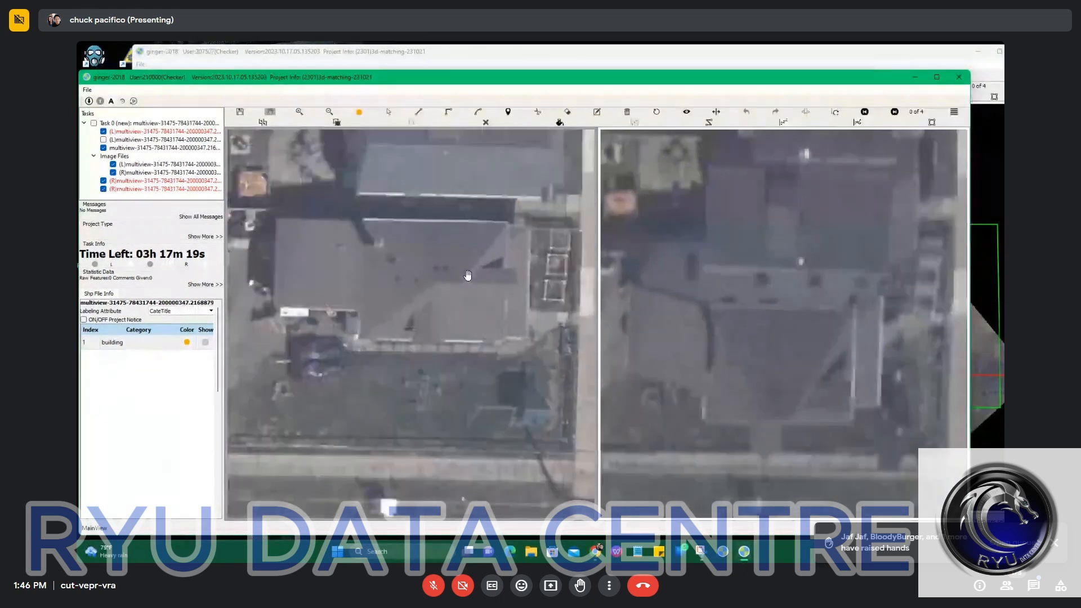
Outline the larger rectangular roof section of the L-shaped house along its eaves in the main image
scroll(431, 257, down, 2)
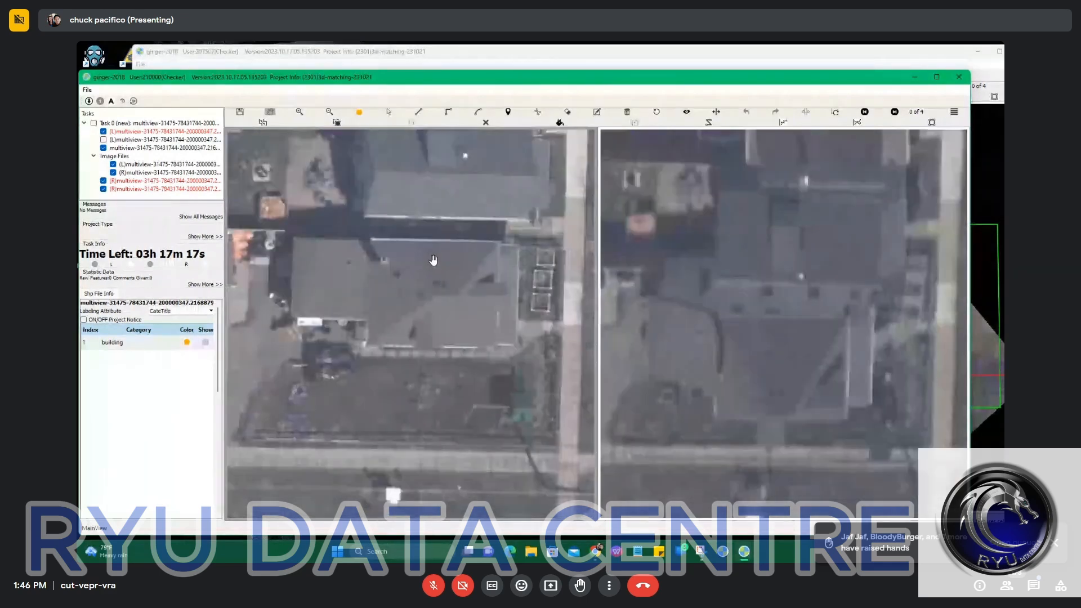
scroll(434, 261, up, 2)
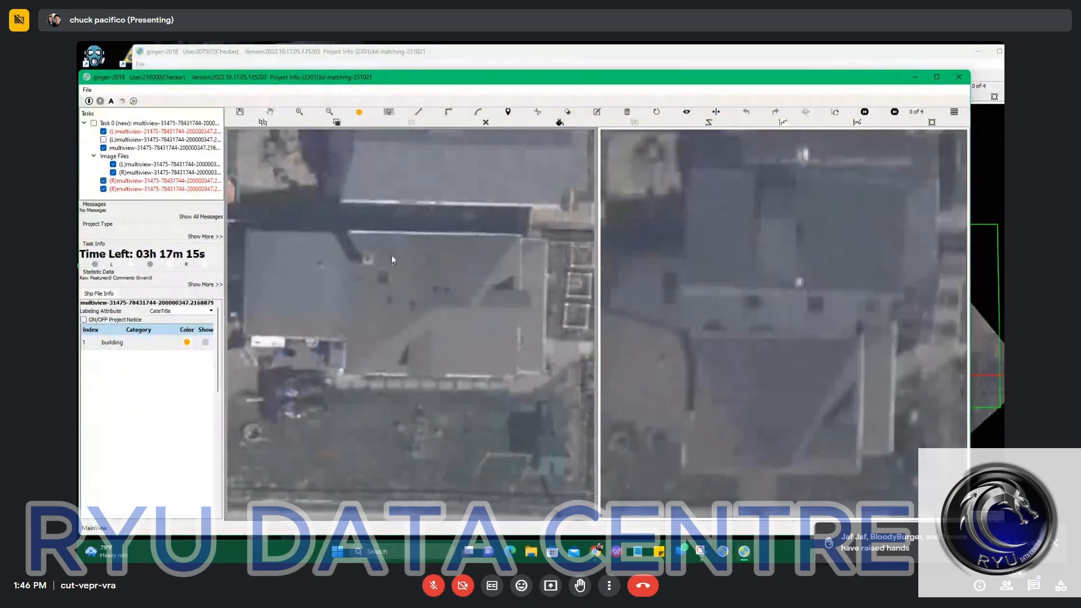
key(a)
click(349, 232)
click(519, 236)
click(515, 374)
click(337, 370)
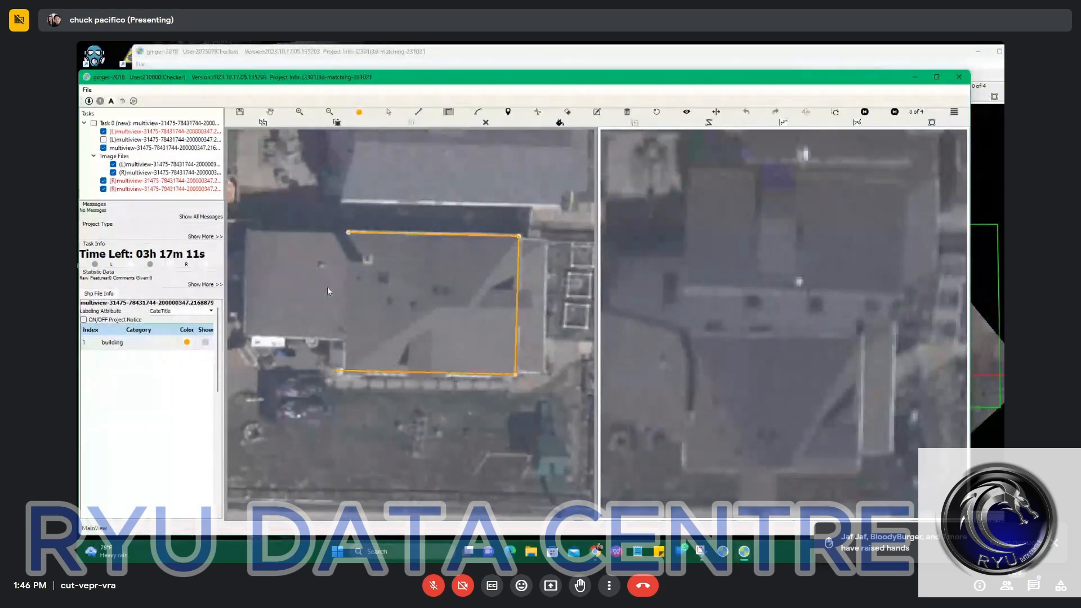
click(348, 232)
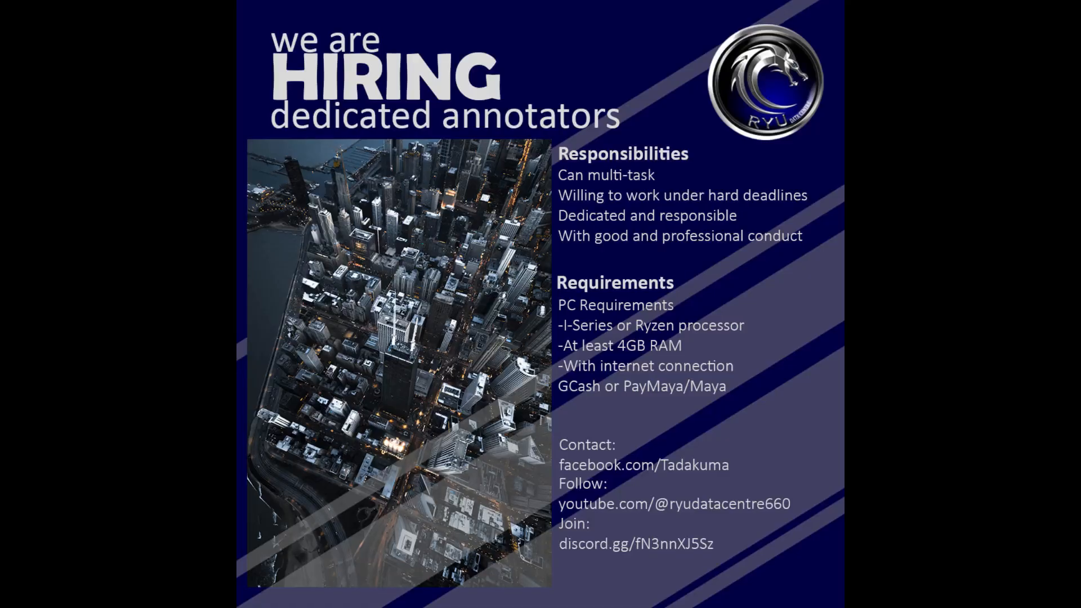